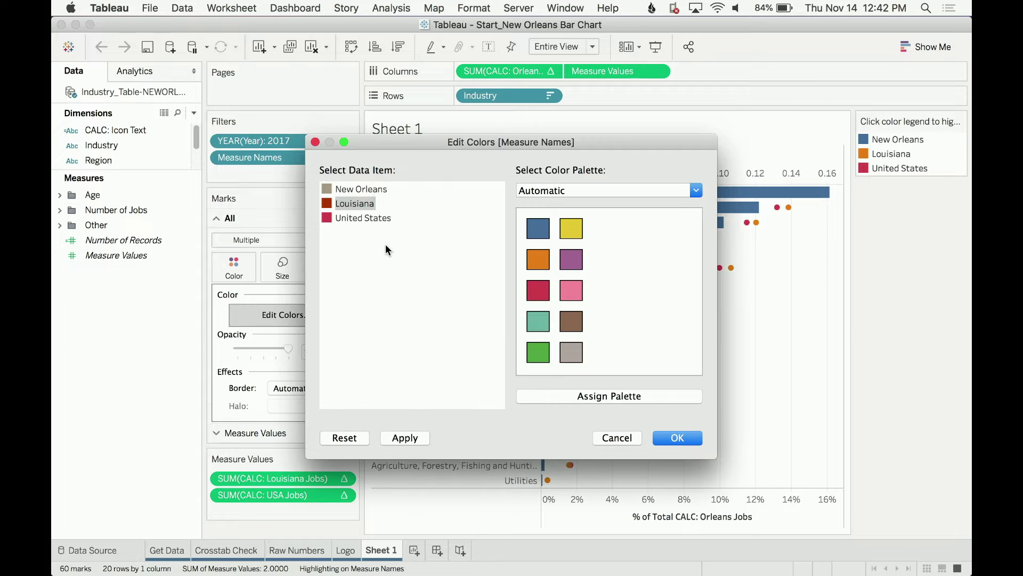
Step: Set the United States measure's colour to dark teal (hex 2B6366) and apply the edited Measure Names colours to the chart
double_click(371, 218)
left_click(442, 431)
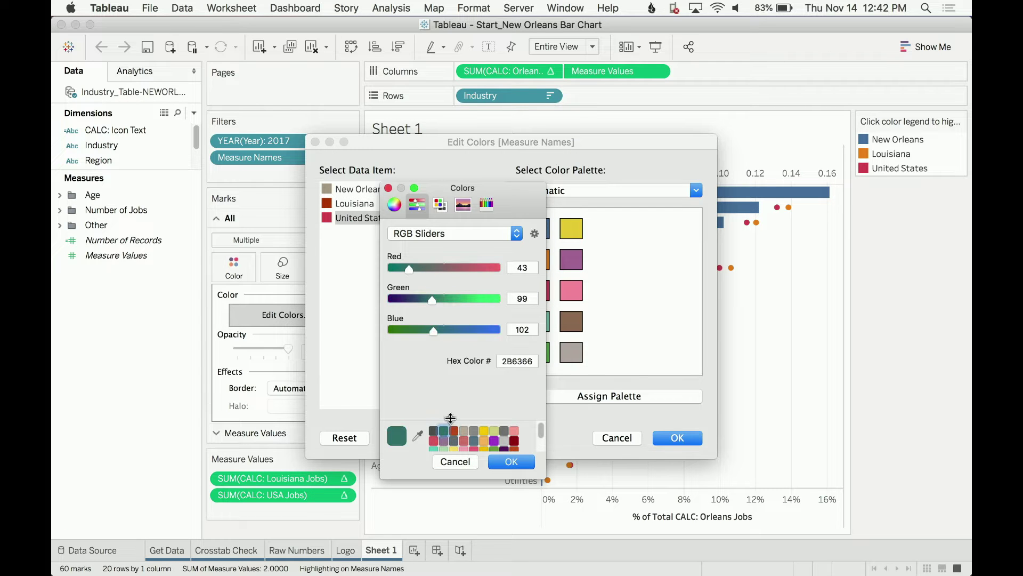
left_click(397, 439)
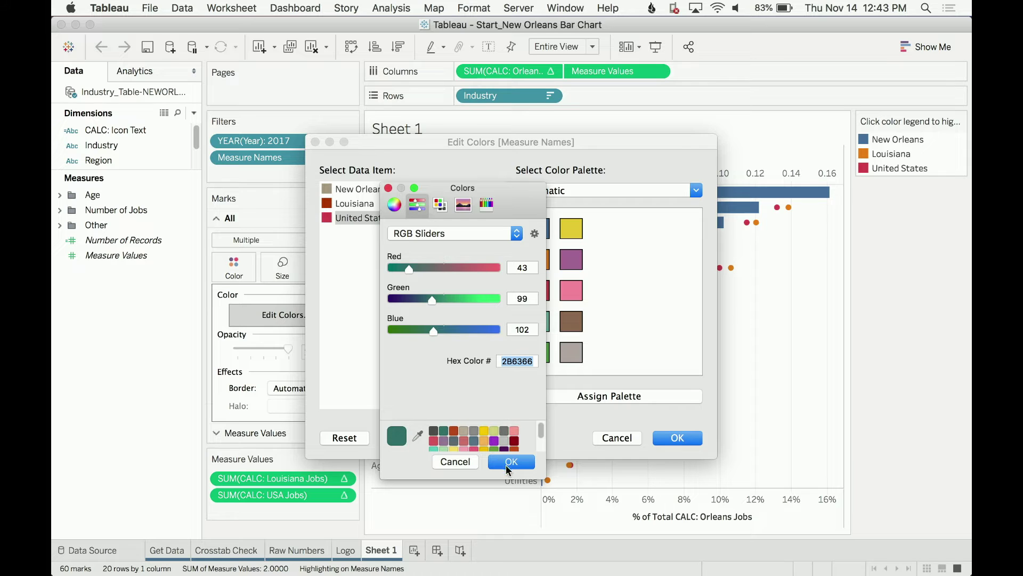
left_click(509, 463)
left_click(666, 443)
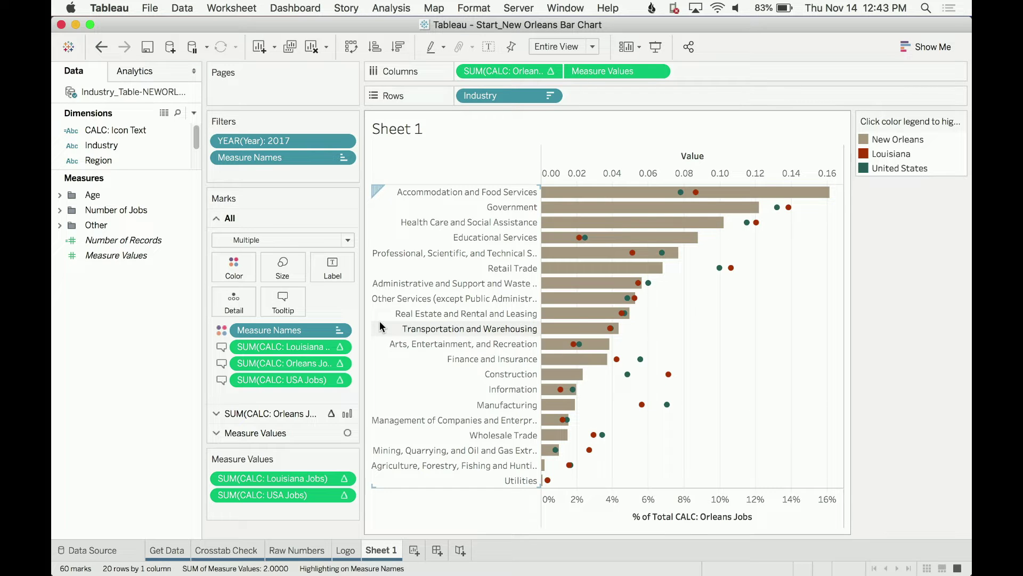
Step: Move the colour legend beneath the Measure Values shelf and slightly enlarge the Measure Values circles
left_click(274, 432)
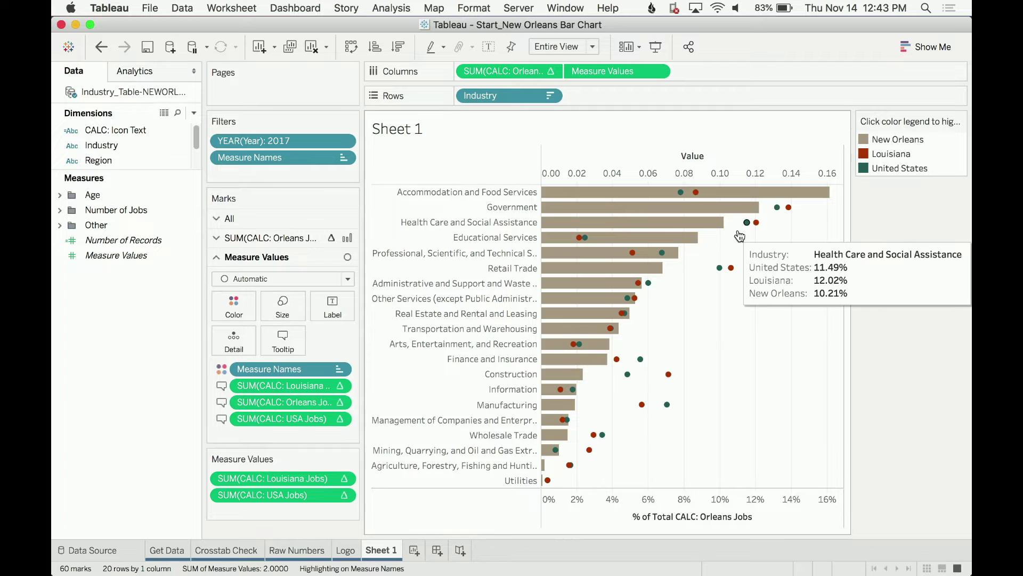
left_click_drag(875, 122, 277, 525)
left_click(282, 306)
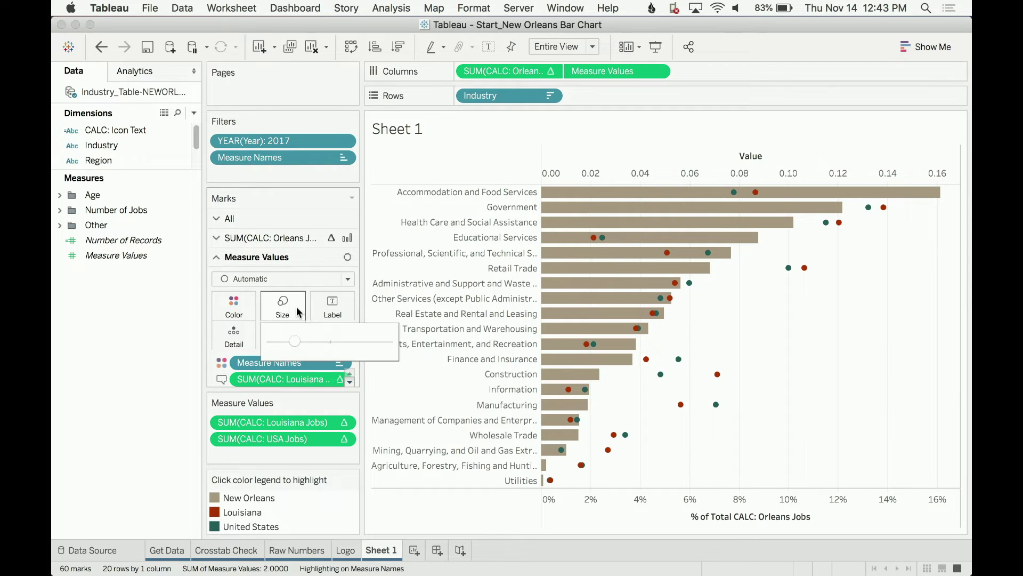
left_click_drag(291, 344, 300, 346)
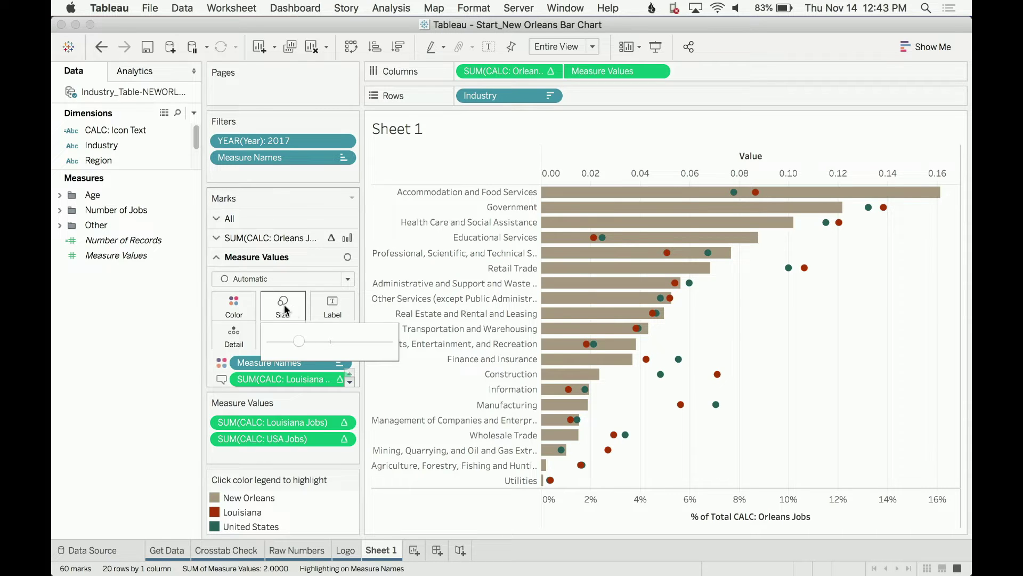
Step: Set the opacity of the Measure Values circles to 70%
left_click(236, 307)
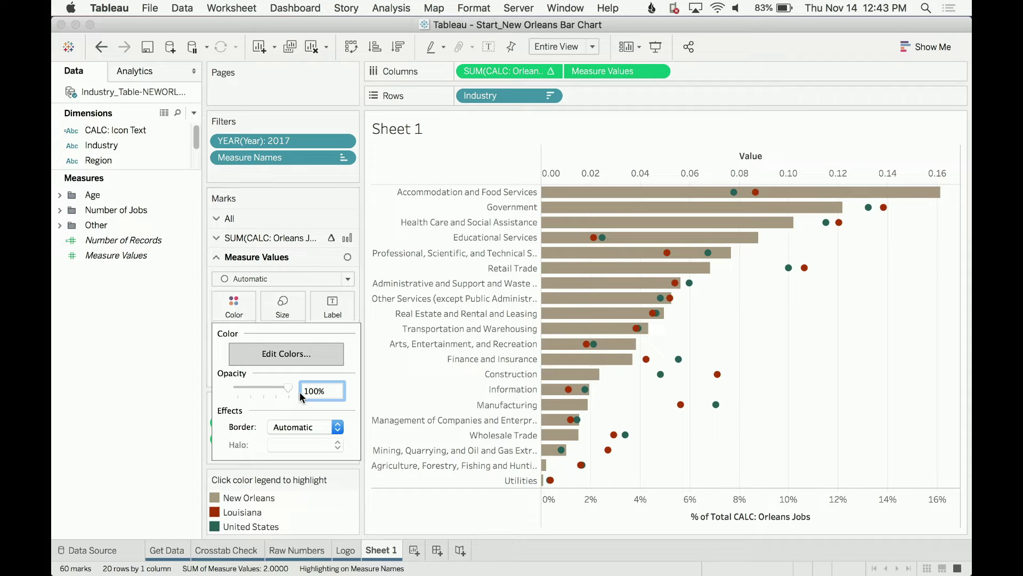
left_click_drag(320, 390, 285, 390)
type("70")
left_click(169, 401)
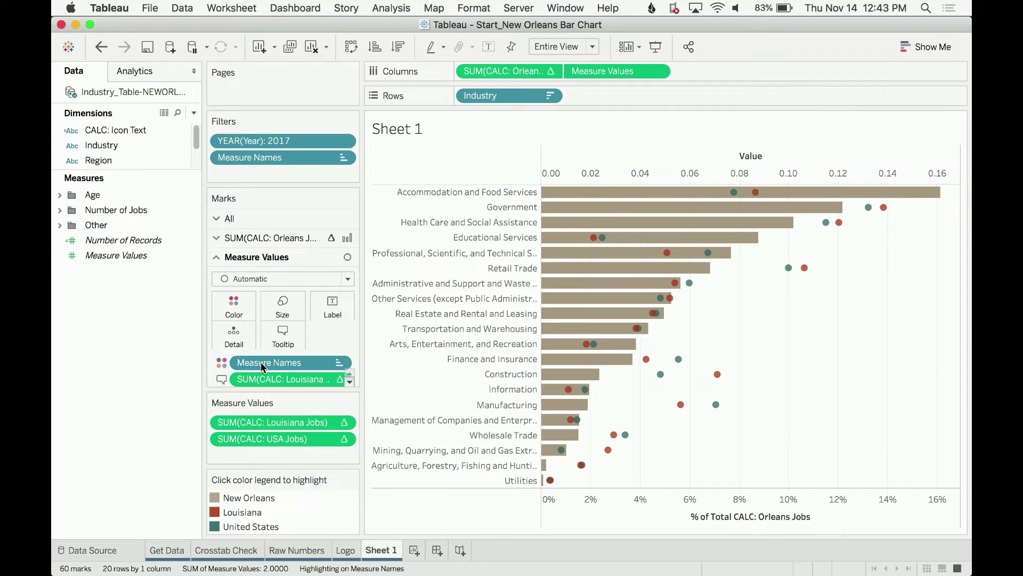
Step: Try a white border on the Measure Values circles, and settle on a dark grey one
left_click(233, 306)
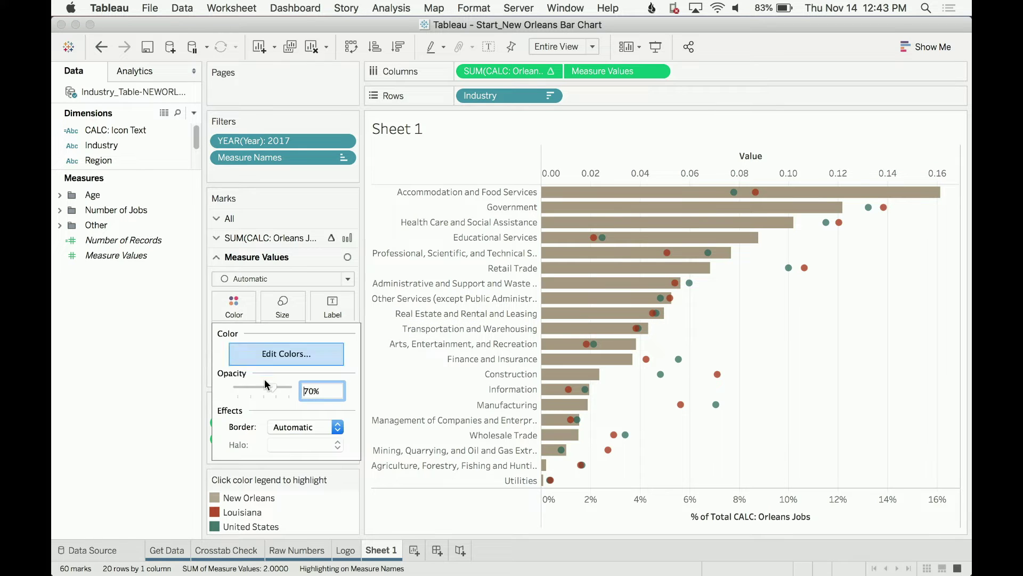
left_click(297, 428)
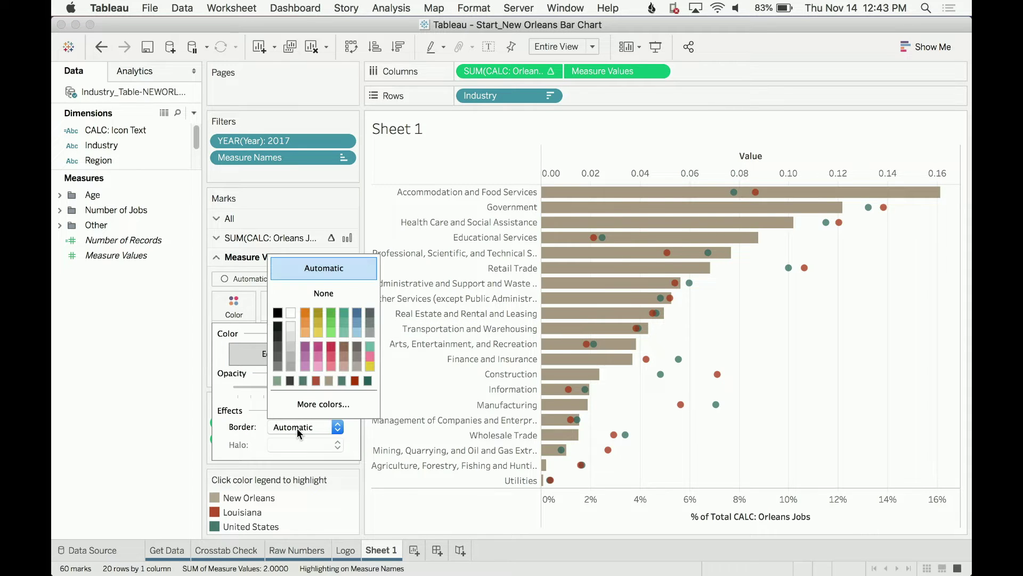
left_click(291, 315)
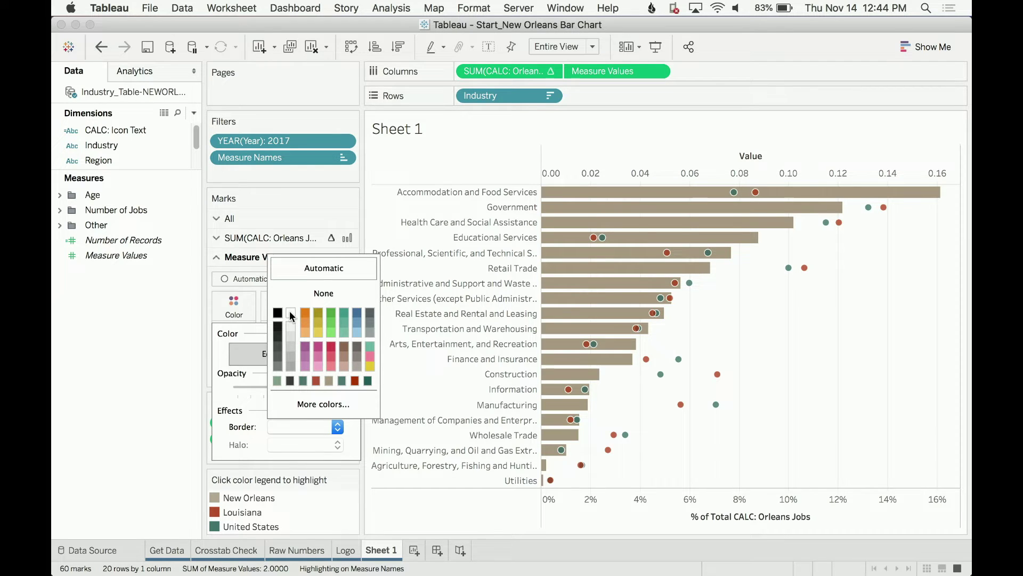
left_click(280, 354)
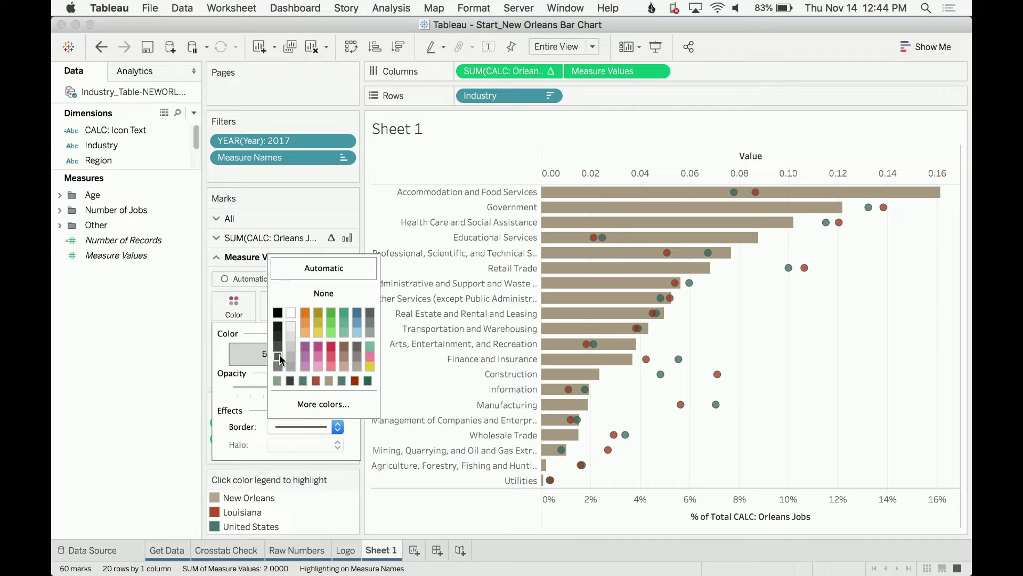
left_click(191, 349)
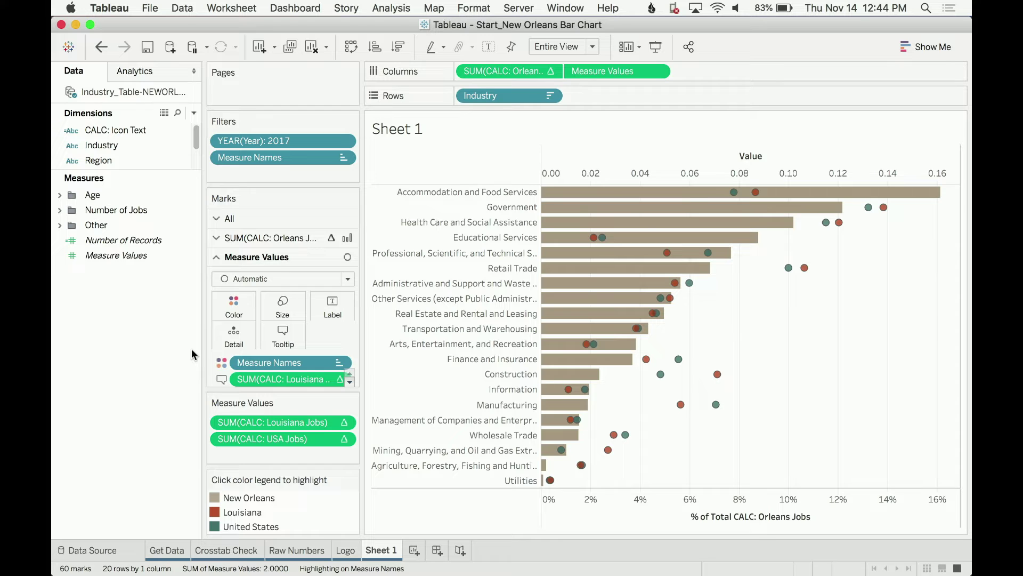
Step: Format the sheet's borders so that the pane lines of both the row divider and the column divider are None
right_click(835, 315)
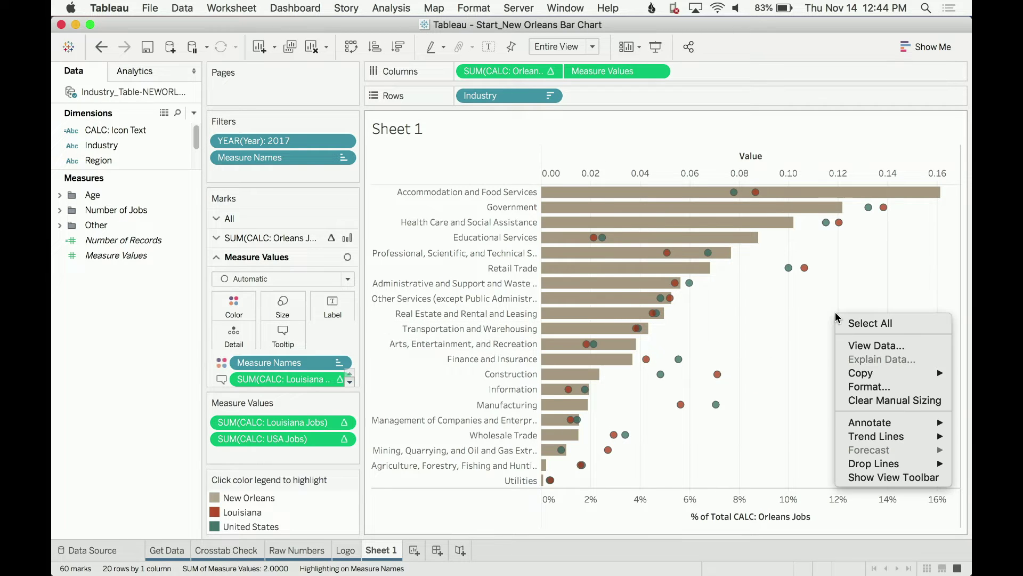
left_click(857, 388)
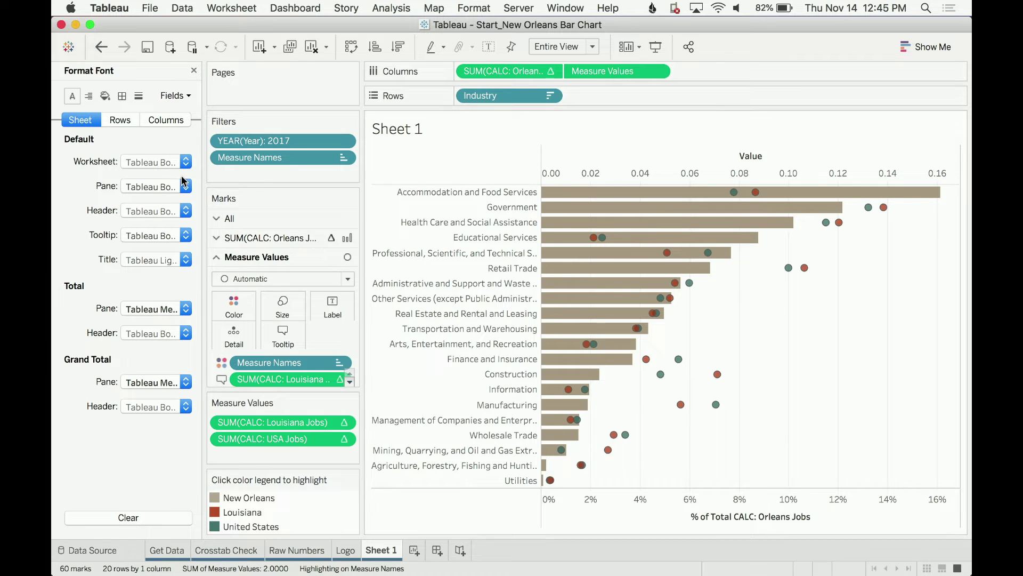
left_click(127, 95)
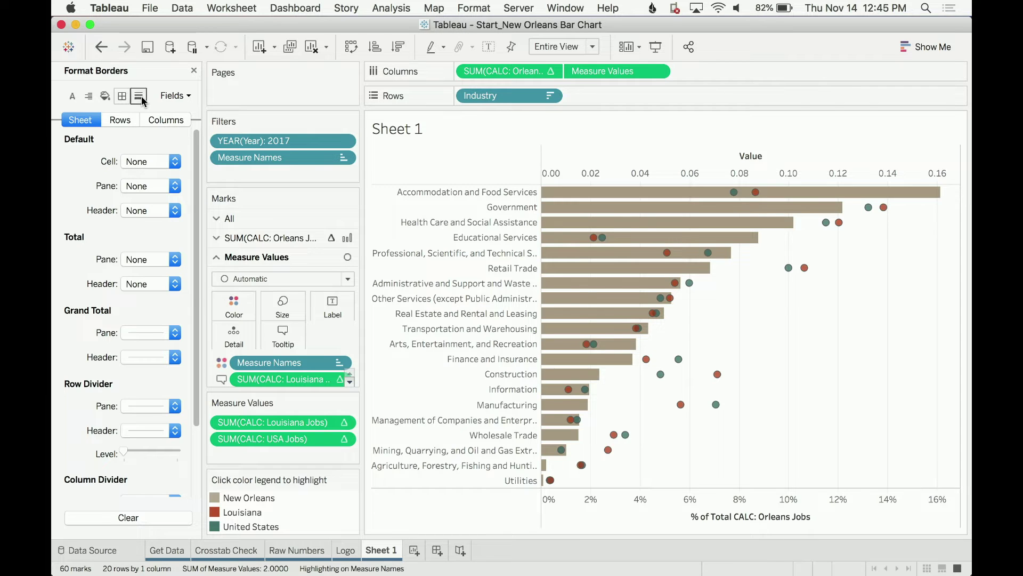
left_click(141, 97)
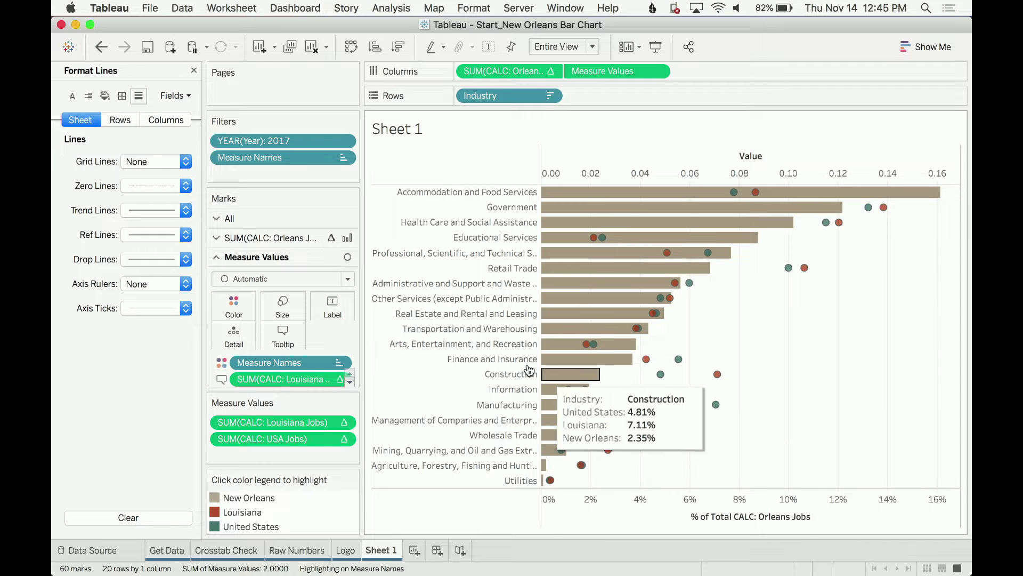
left_click(119, 97)
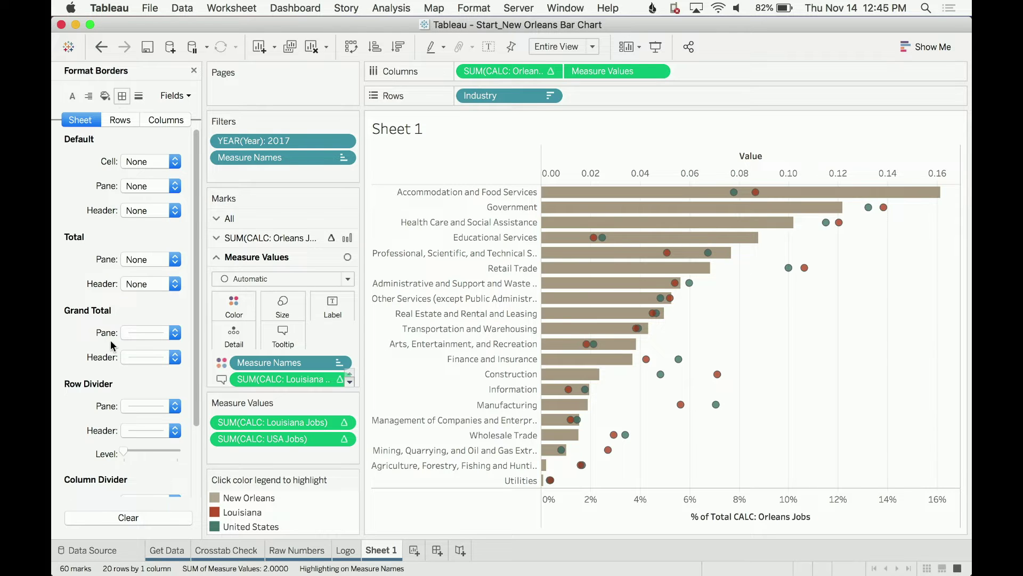
scroll(113, 338, "down", 3)
left_click(142, 319)
left_click(148, 344)
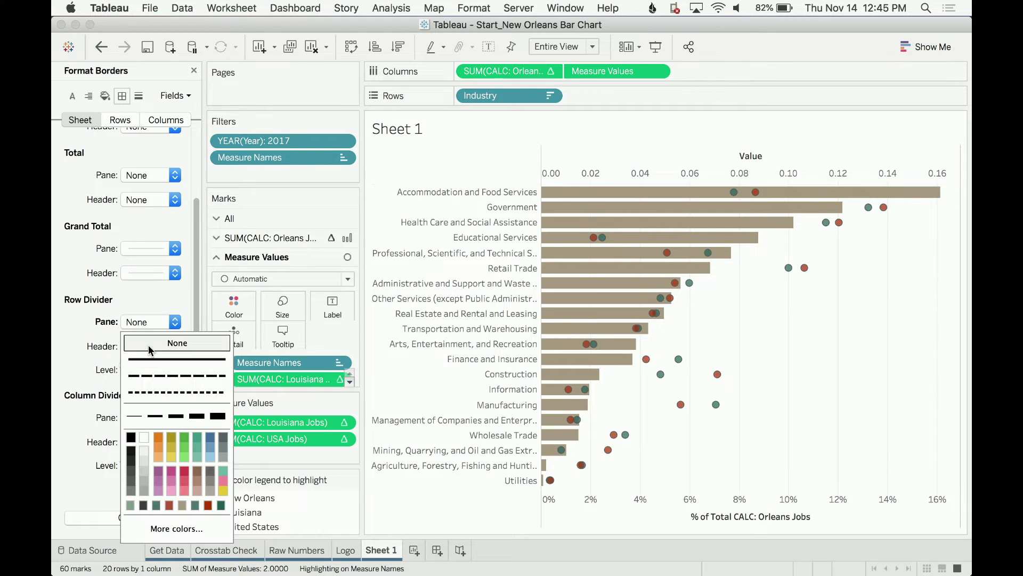
left_click(105, 430)
left_click(139, 425)
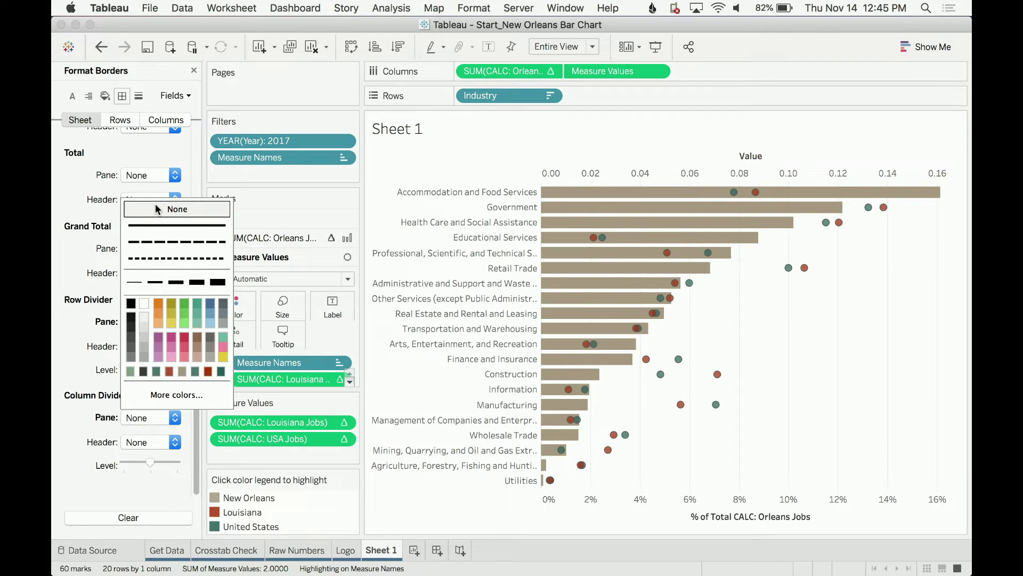
Step: Set the grid lines for the chart's columns to None
left_click(139, 96)
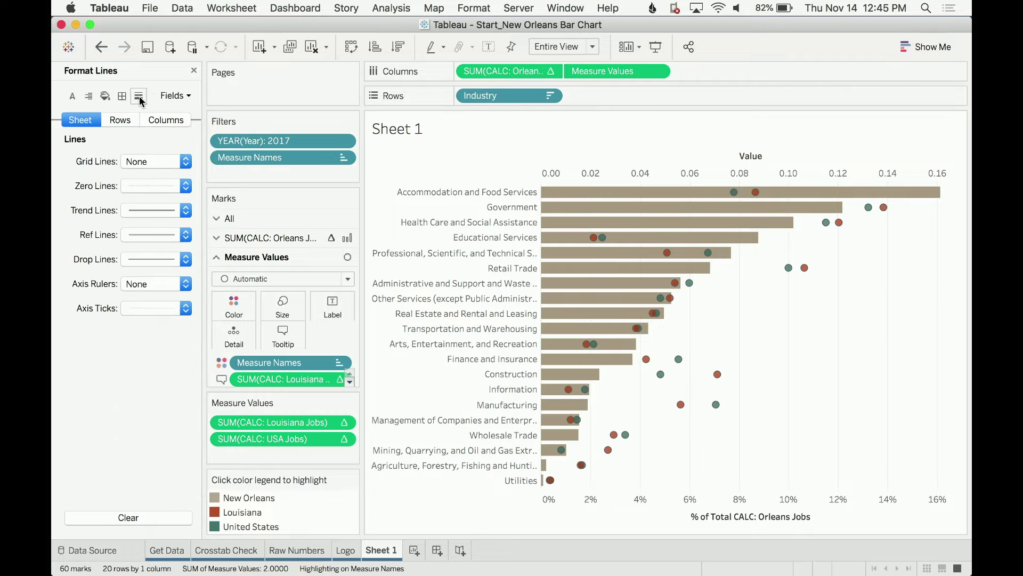
left_click(155, 120)
left_click(149, 164)
left_click(149, 181)
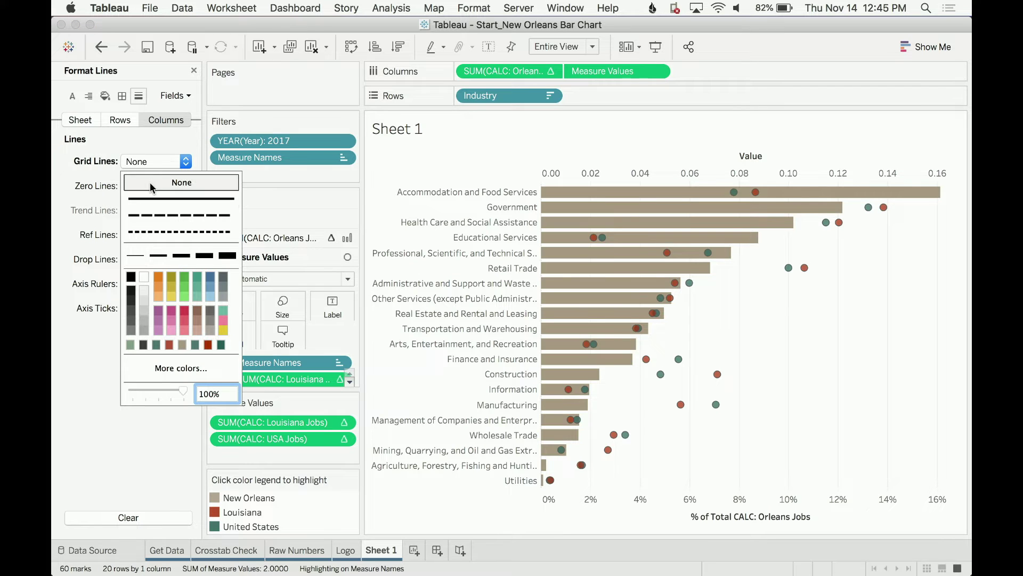
left_click(110, 136)
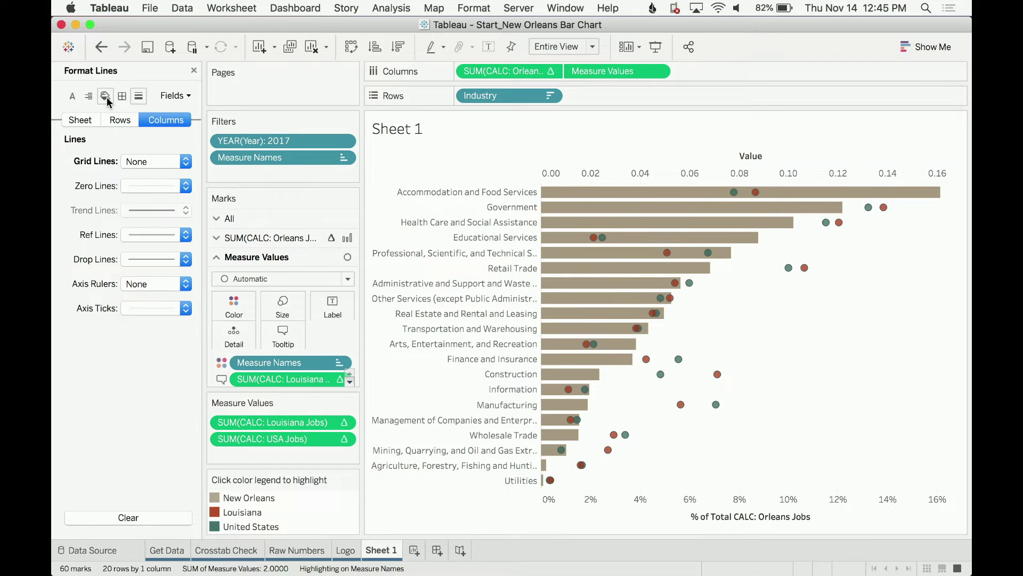
Step: Turn on alternating row banding in the sheet's shading by raising the row band size one notch
left_click(123, 97)
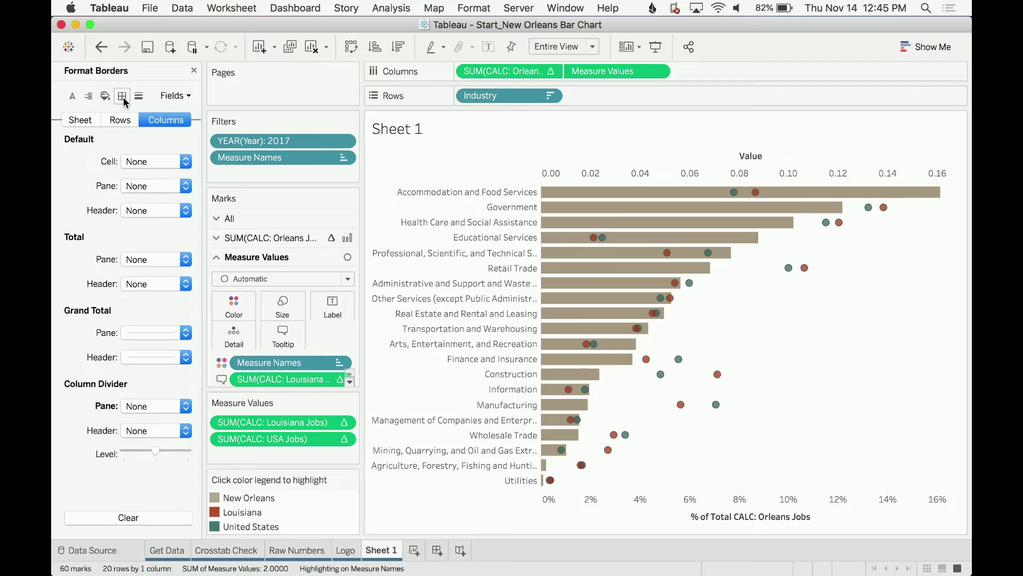
left_click(106, 98)
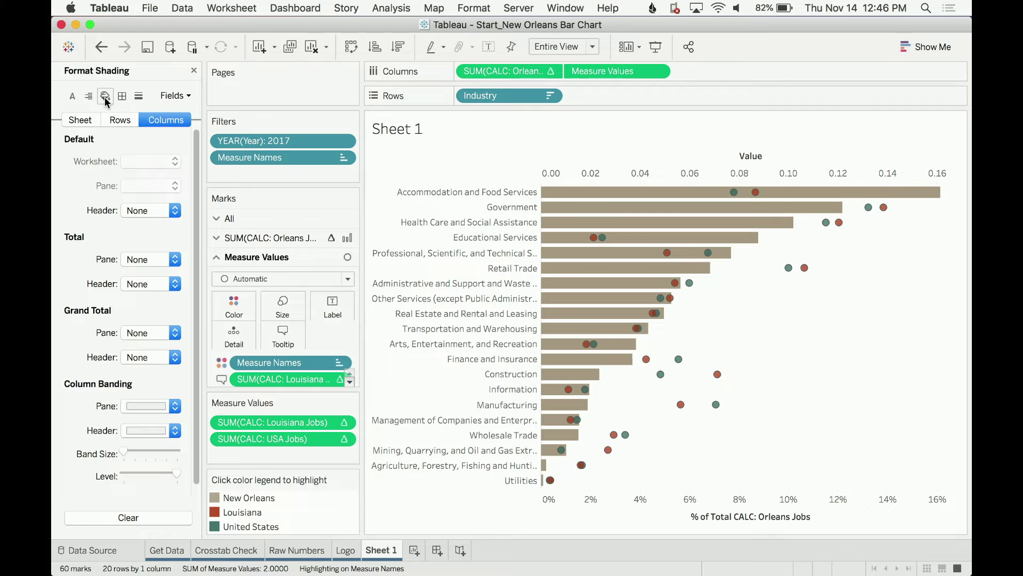
left_click(105, 99)
left_click(105, 99)
left_click(124, 120)
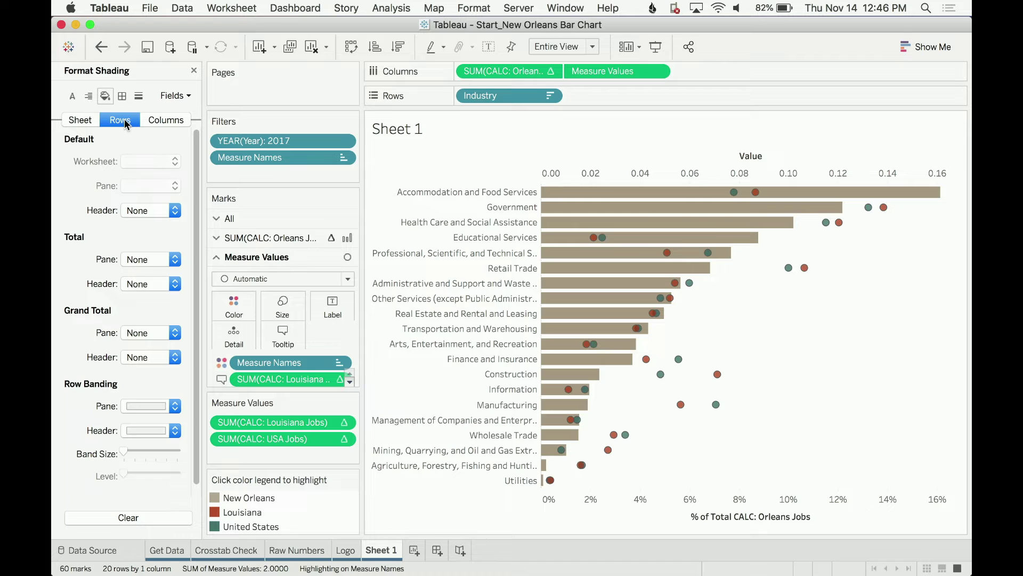
left_click(131, 451)
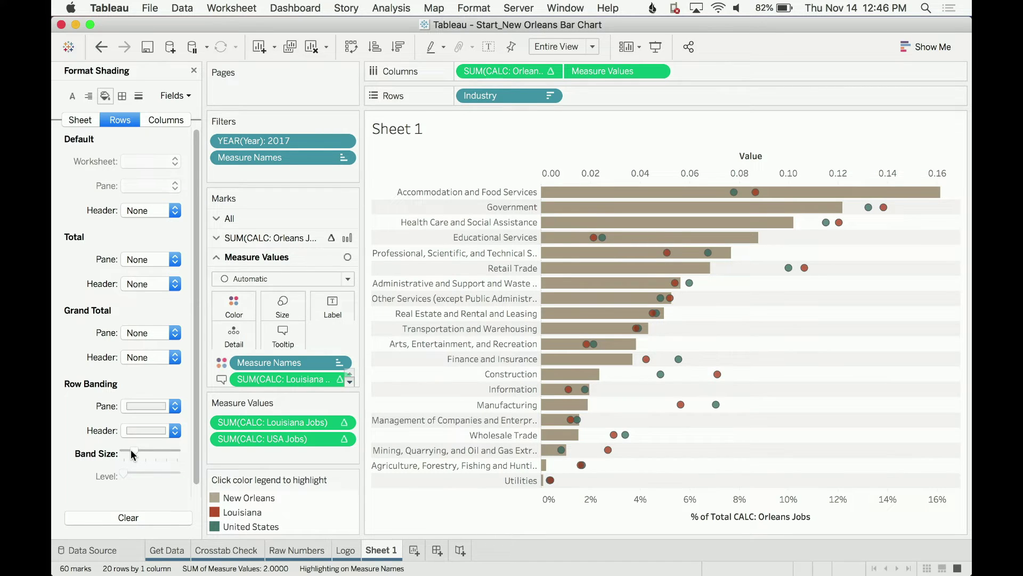
Step: Set the row banding colour of both the pane and the header to a very light grey, and close the formatting options
left_click(147, 405)
left_click(160, 469)
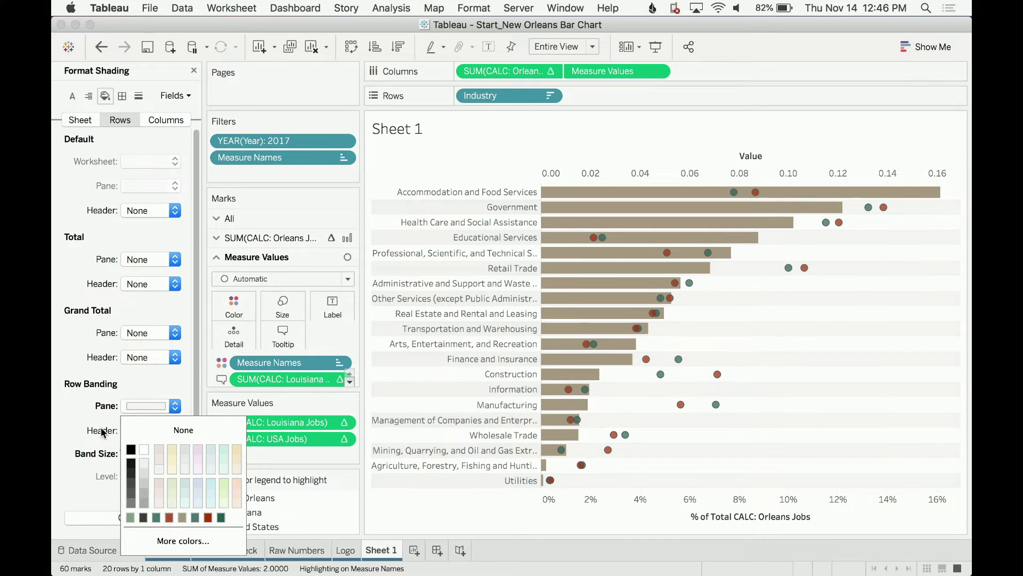
left_click(152, 429)
left_click(159, 337)
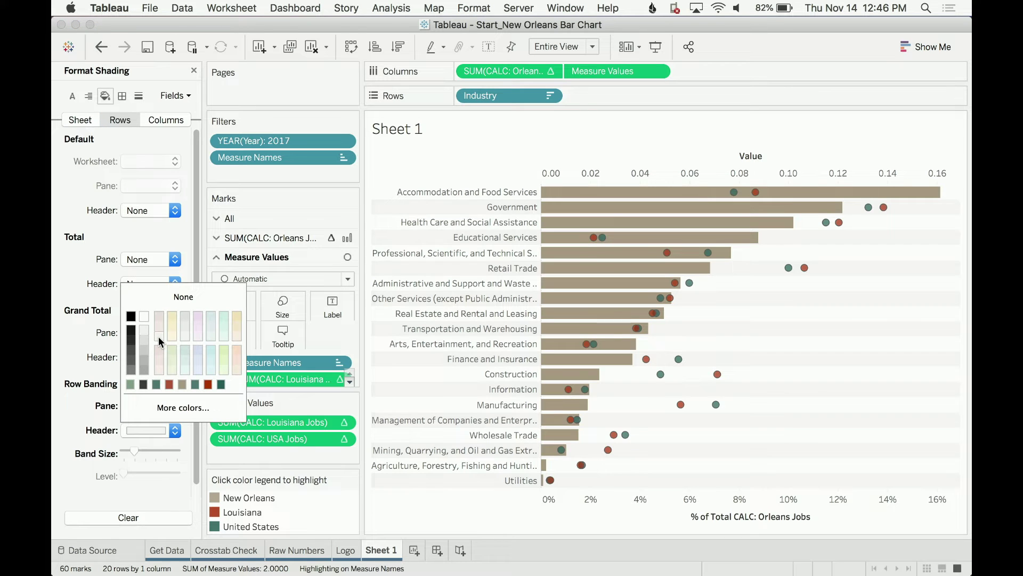
left_click(84, 474)
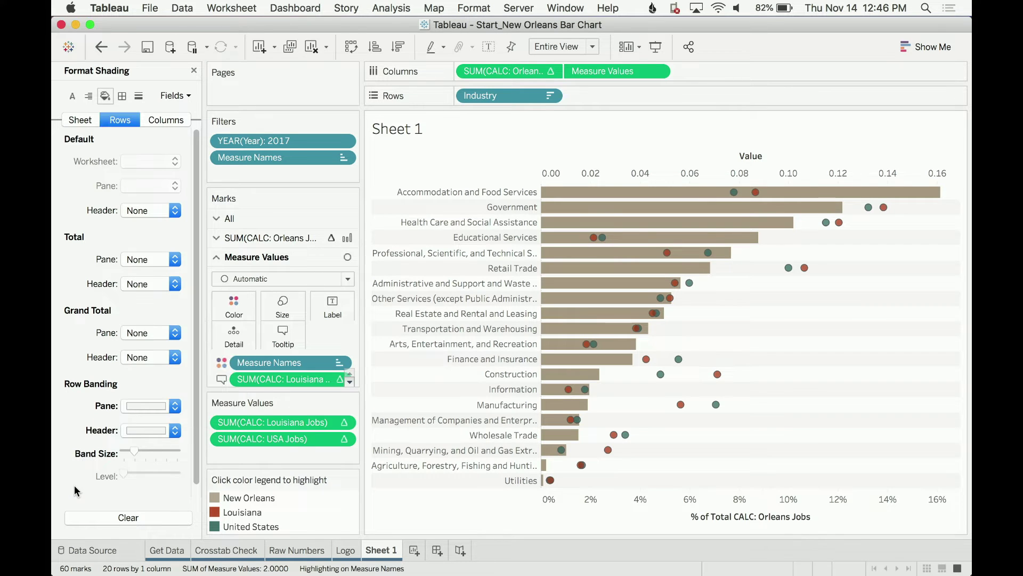
left_click(194, 70)
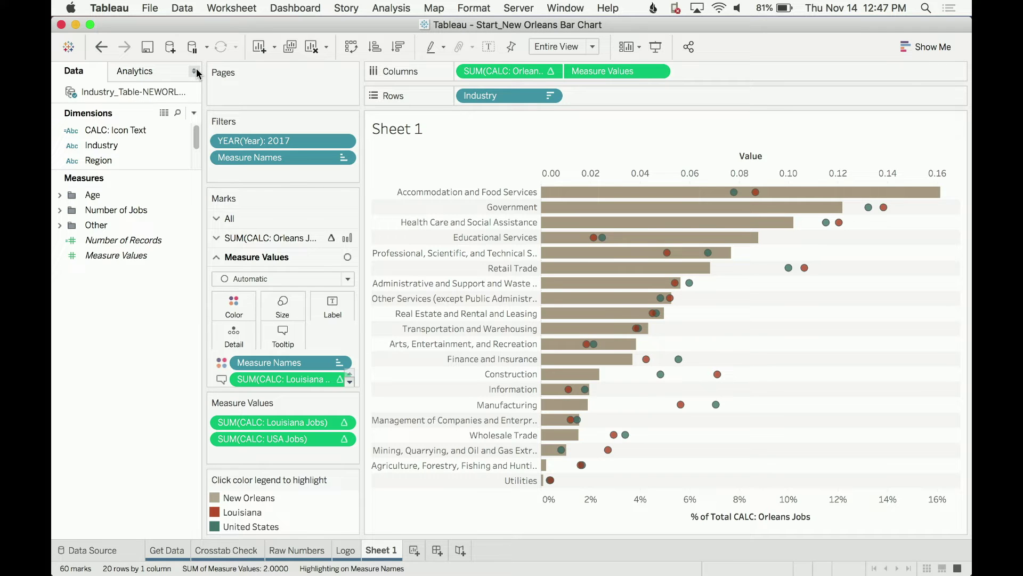
Step: Switch to Preview and examine the style guide's fonts and sizes for graph titles, subtitles, labels and body text
key("ctrl+Up")
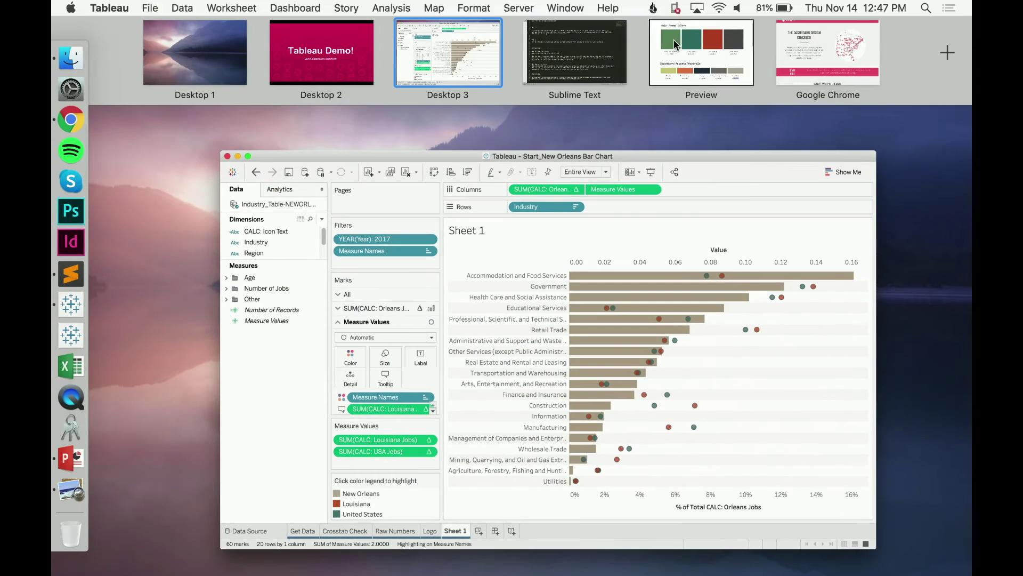
left_click(674, 40)
scroll(660, 327, "down", 15)
scroll(660, 326, "up", 3)
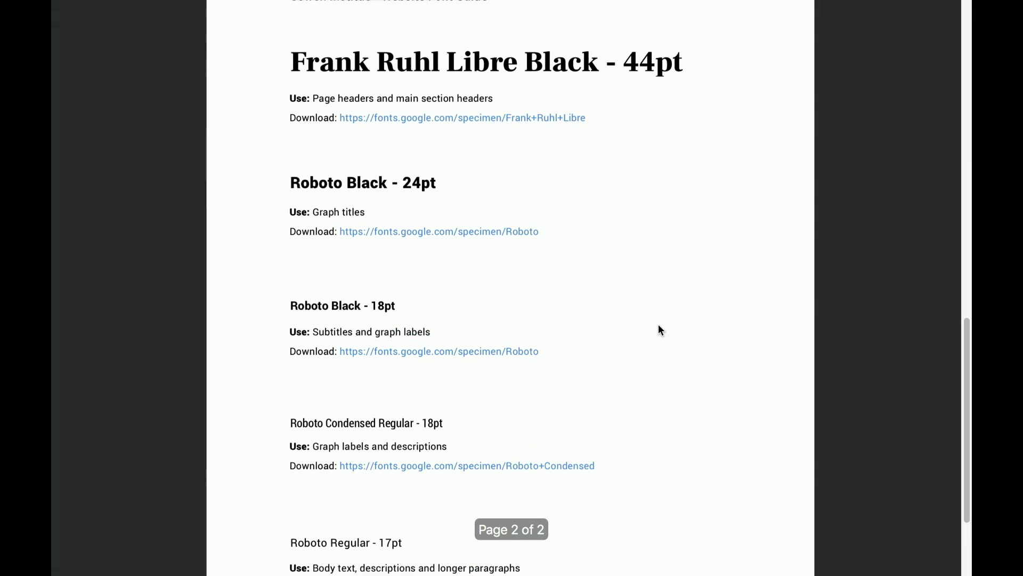
scroll(659, 325, "down", 1)
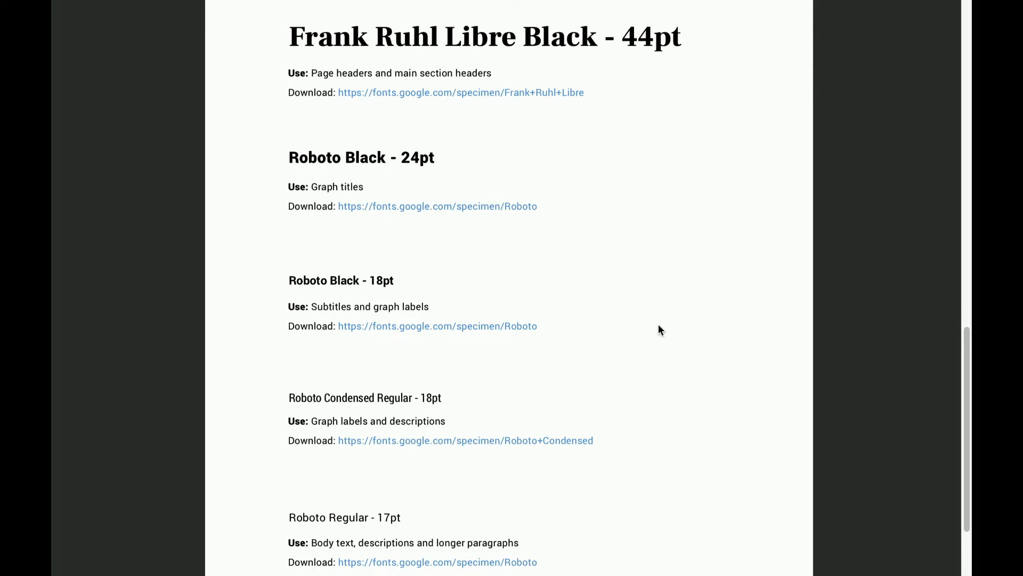
key("ctrl+Up")
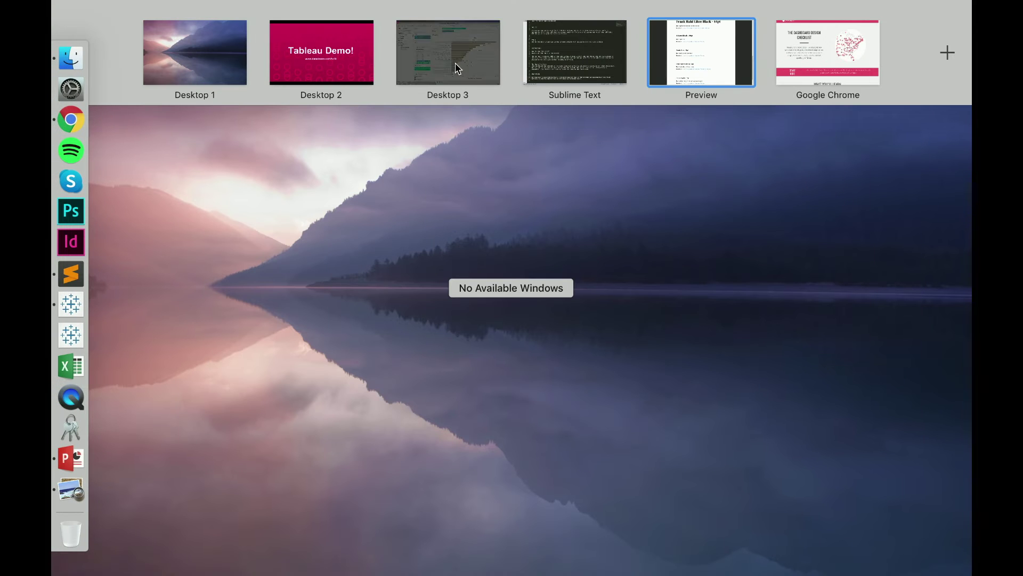
Step: Switch to Tableau and set all workbook fonts to Roboto in the style guide's dark grey
left_click(455, 65)
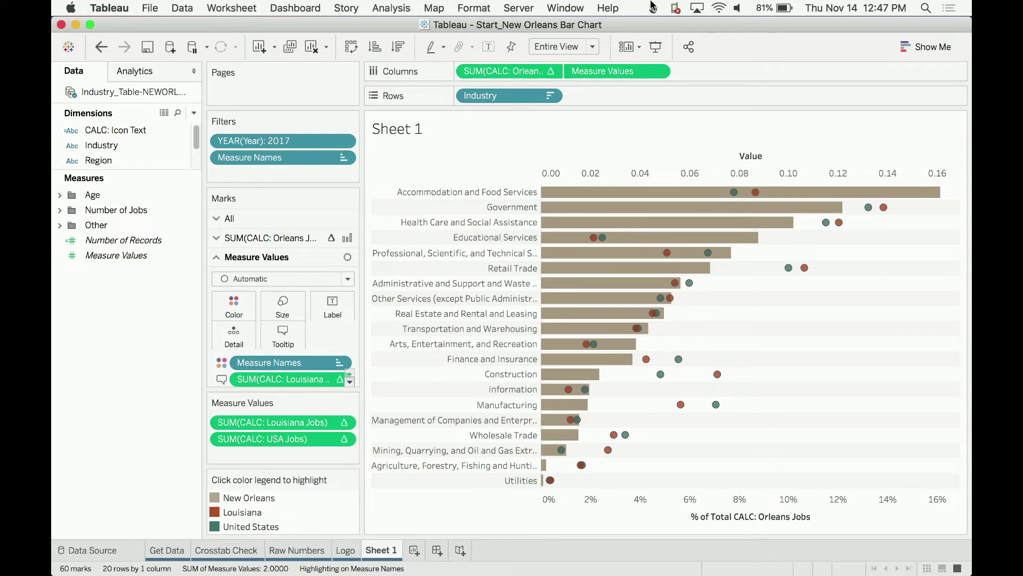
left_click(487, 10)
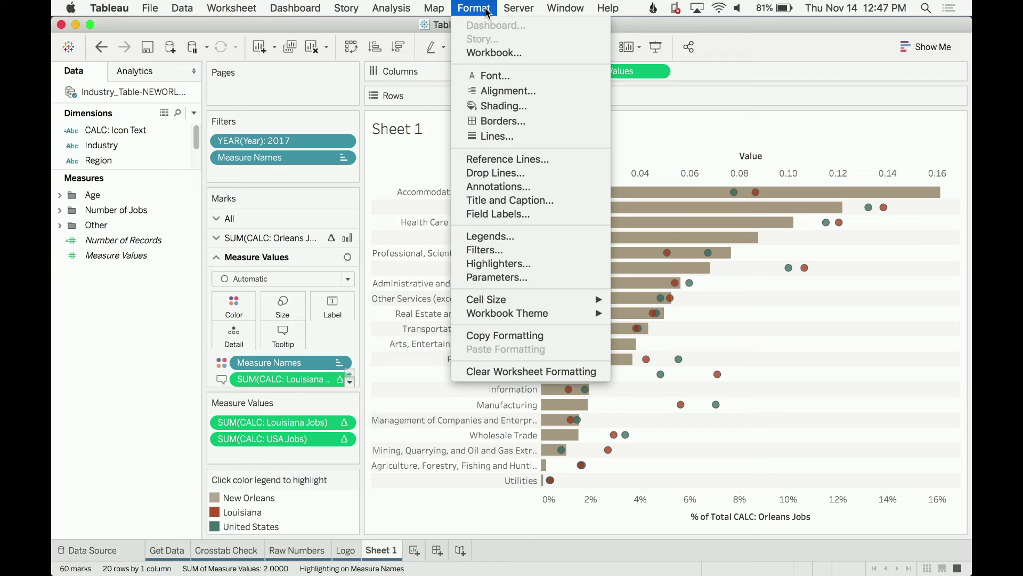
left_click(494, 53)
left_click(122, 126)
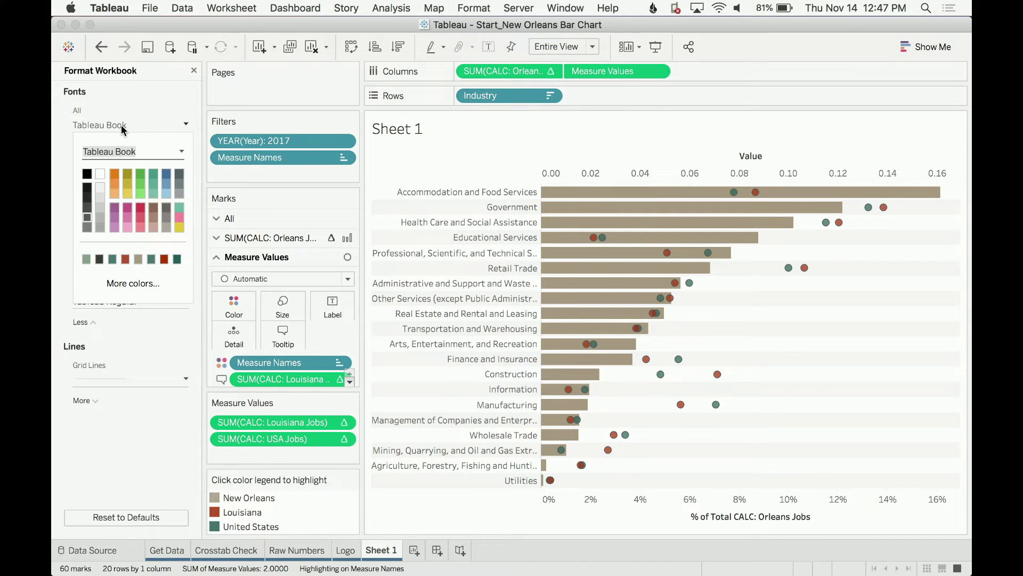
type("roboto")
key("Return")
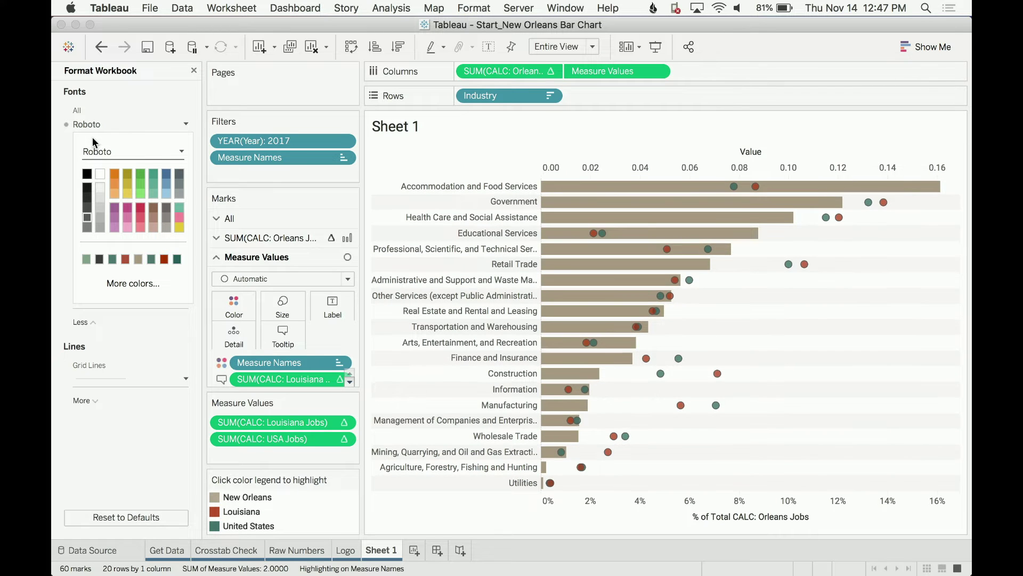
left_click(100, 262)
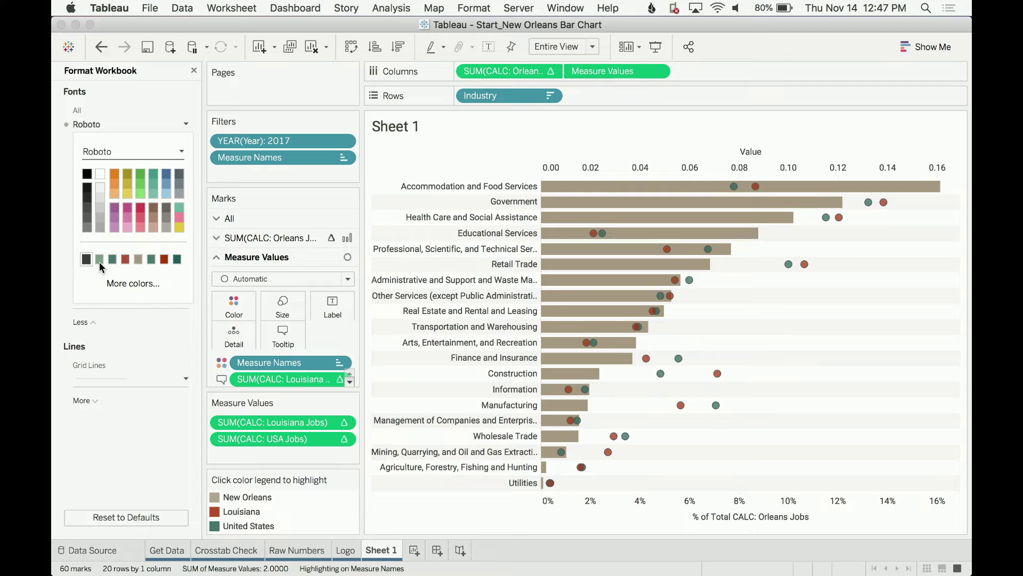
left_click(124, 423)
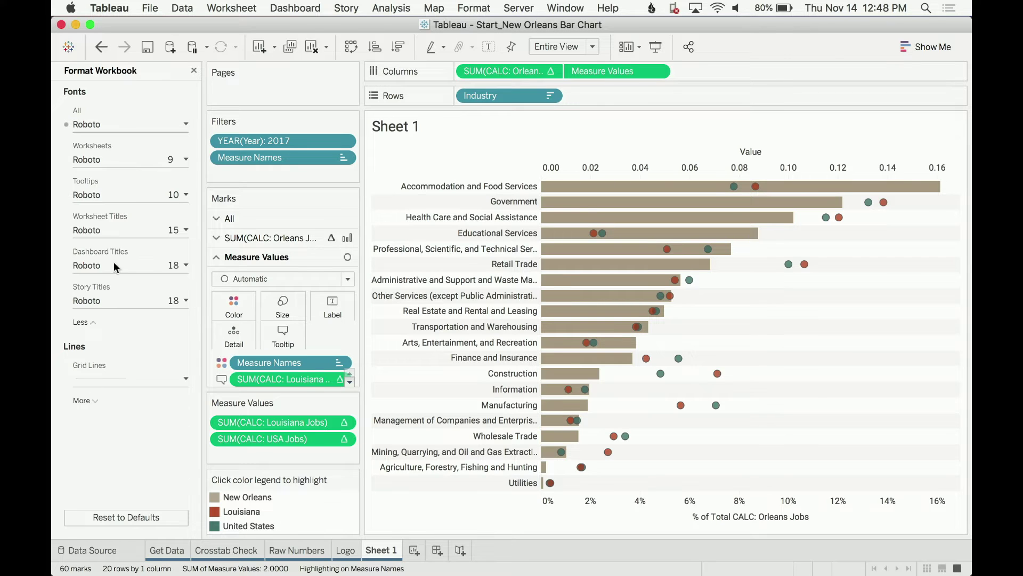
Step: Set the workbook's worksheet title and dashboard title fonts to Frank Ruhl Libre, and close the workbook formatting
left_click(100, 231)
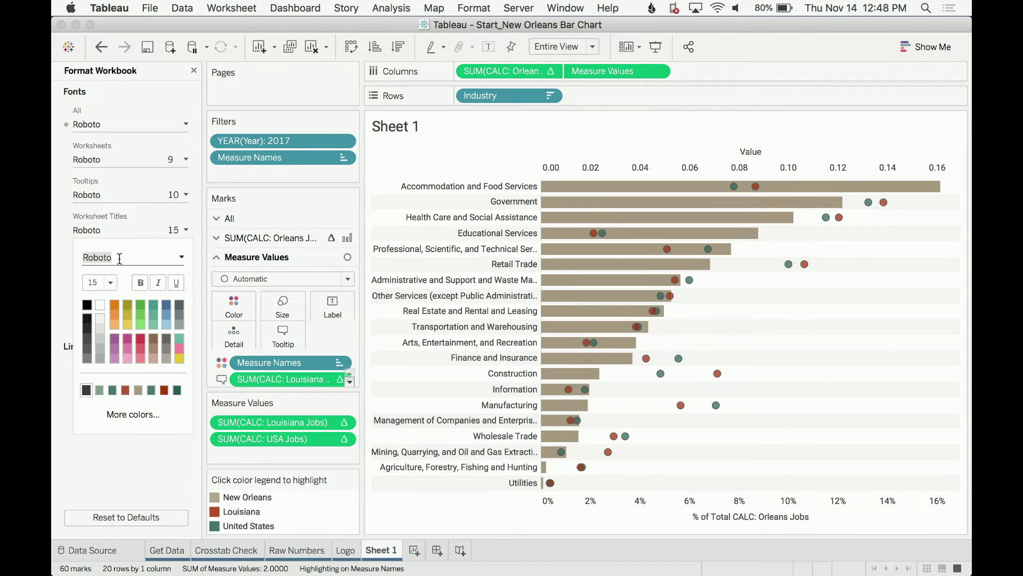
type("Fr")
key("Return")
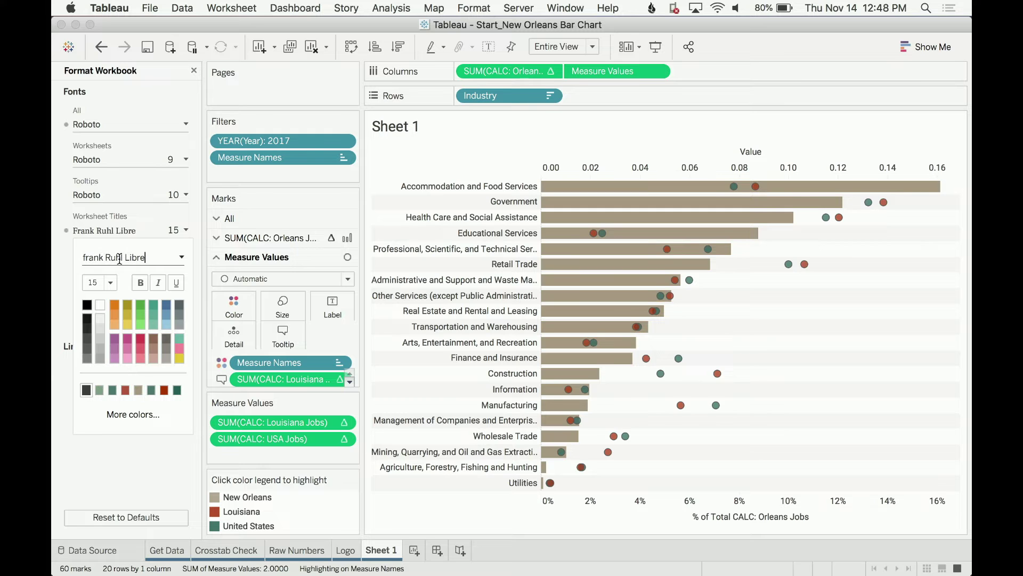
left_click(139, 457)
left_click(95, 265)
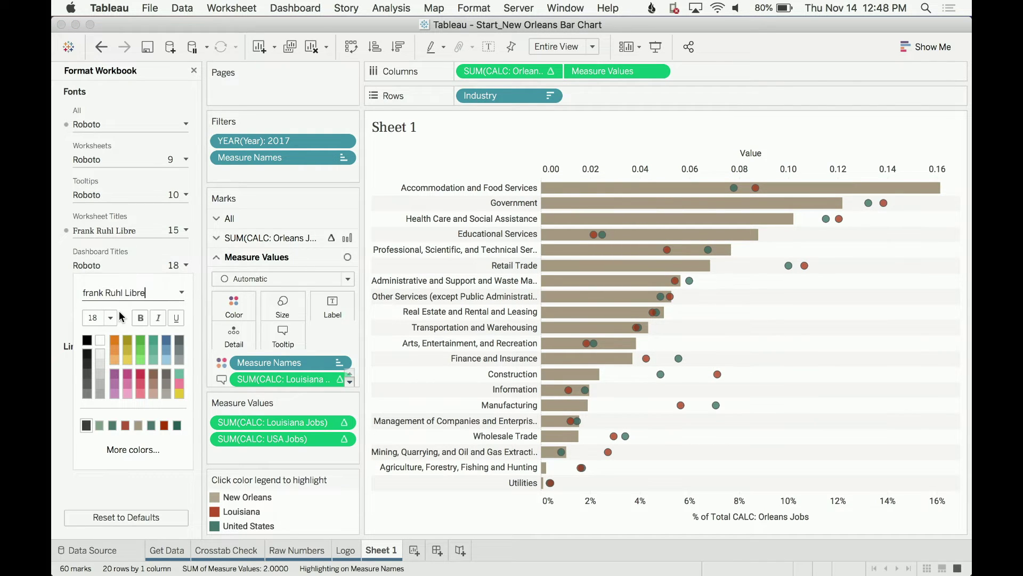
key("Return")
left_click(149, 495)
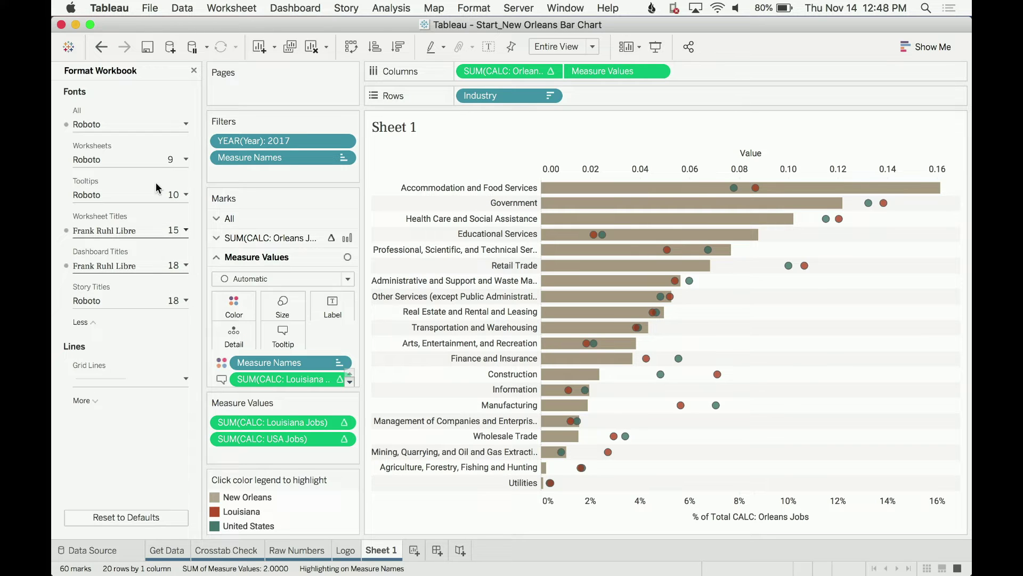
left_click(194, 71)
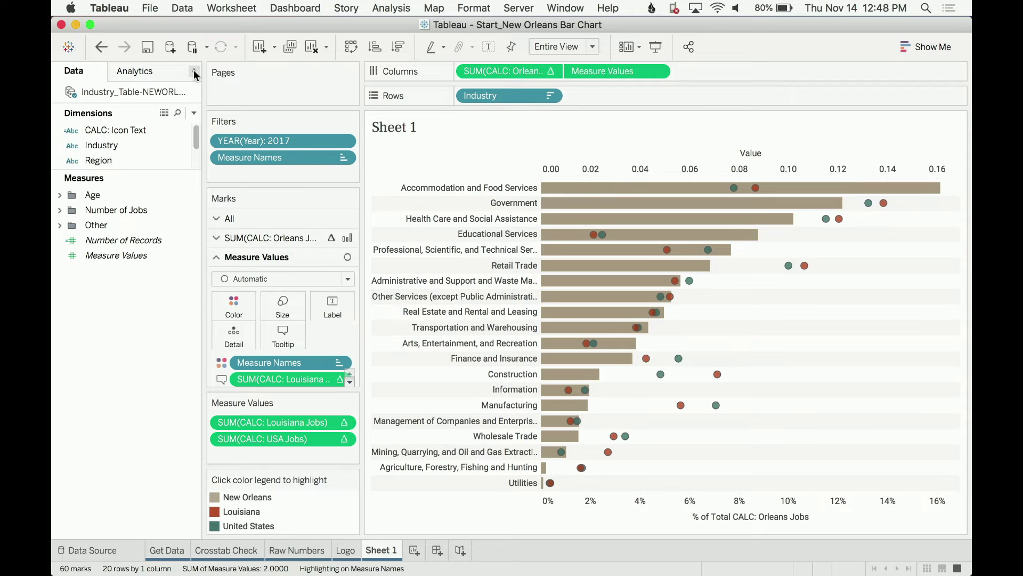
Step: Left-align the industry row labels and widen their column so that the long names have more room
right_click(423, 190)
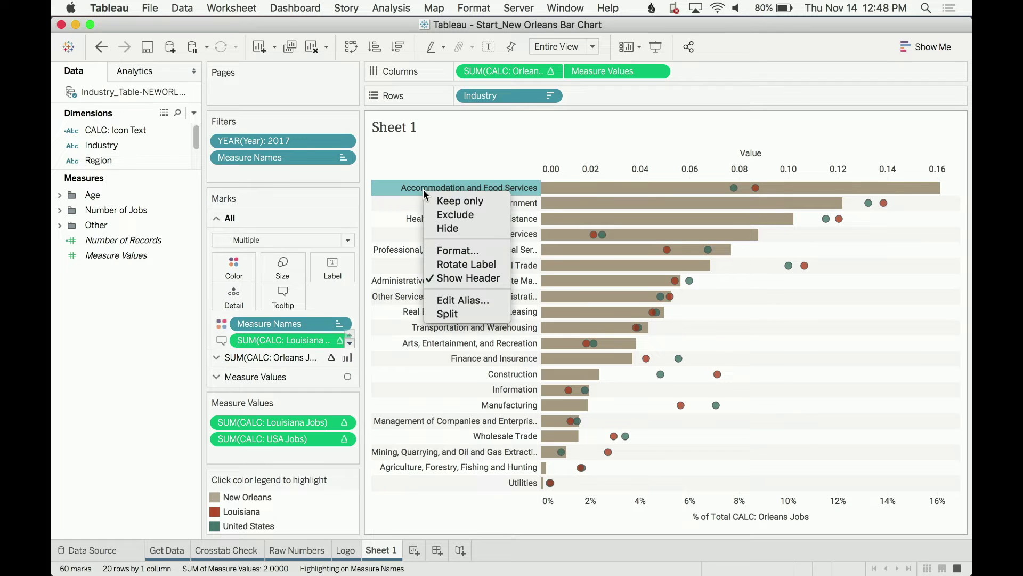
left_click(452, 250)
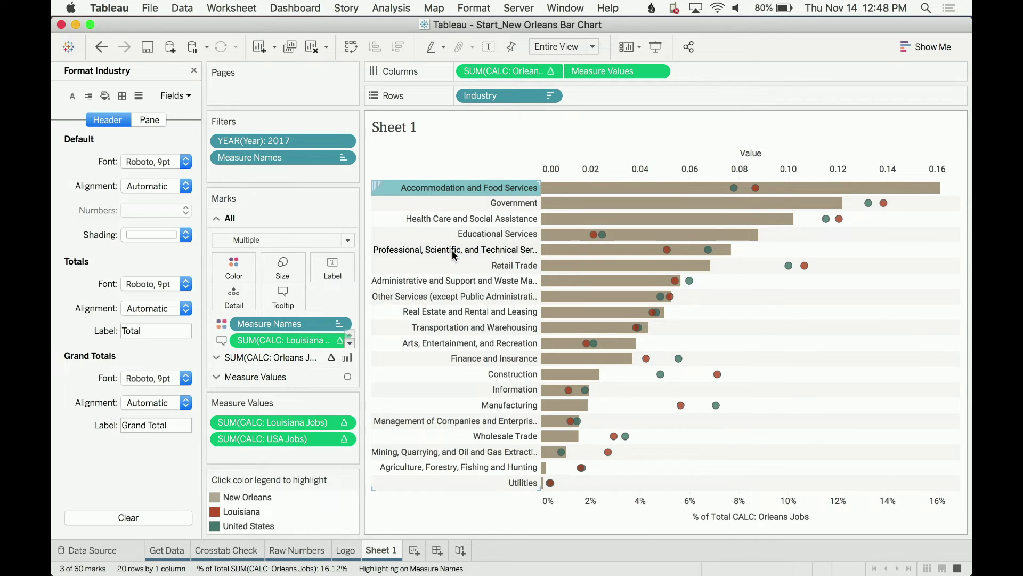
left_click(137, 186)
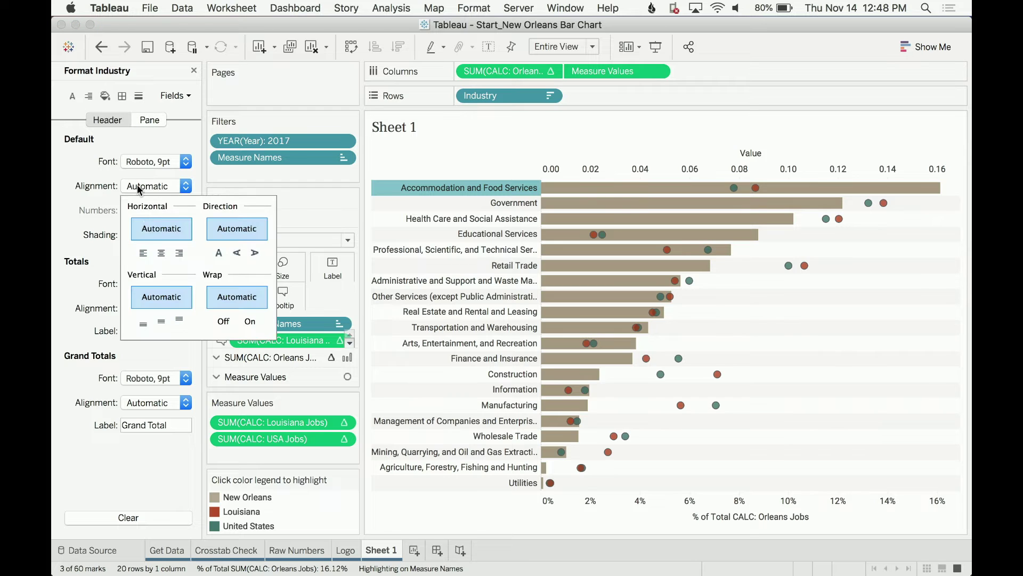
left_click(143, 254)
left_click(157, 488)
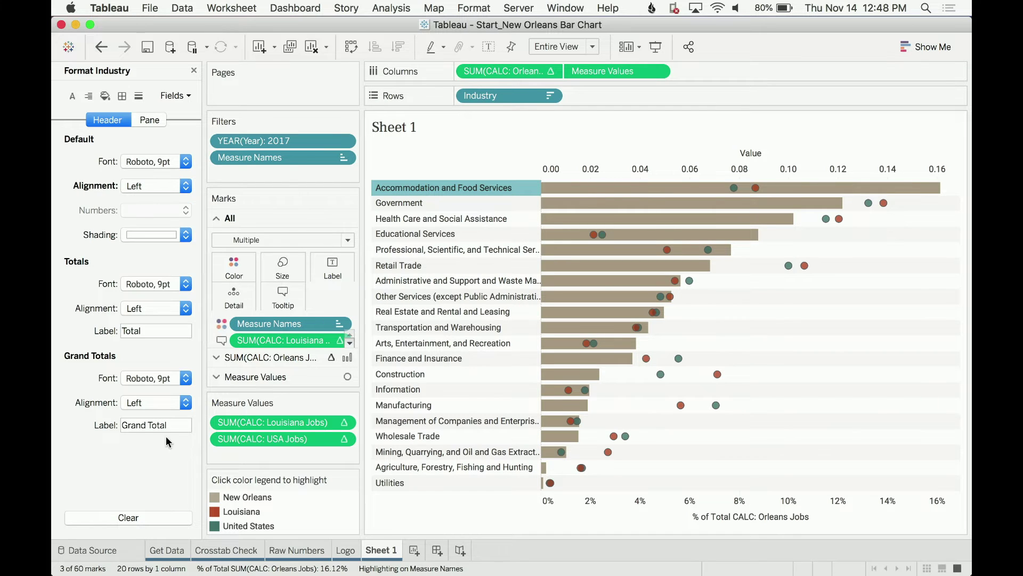
left_click_drag(541, 235, 652, 236)
Step: Shorten the alias of the Administrative and Support industry to "Administrative, Support, Waste Management, Remediation Services" and clear the selection
right_click(629, 280)
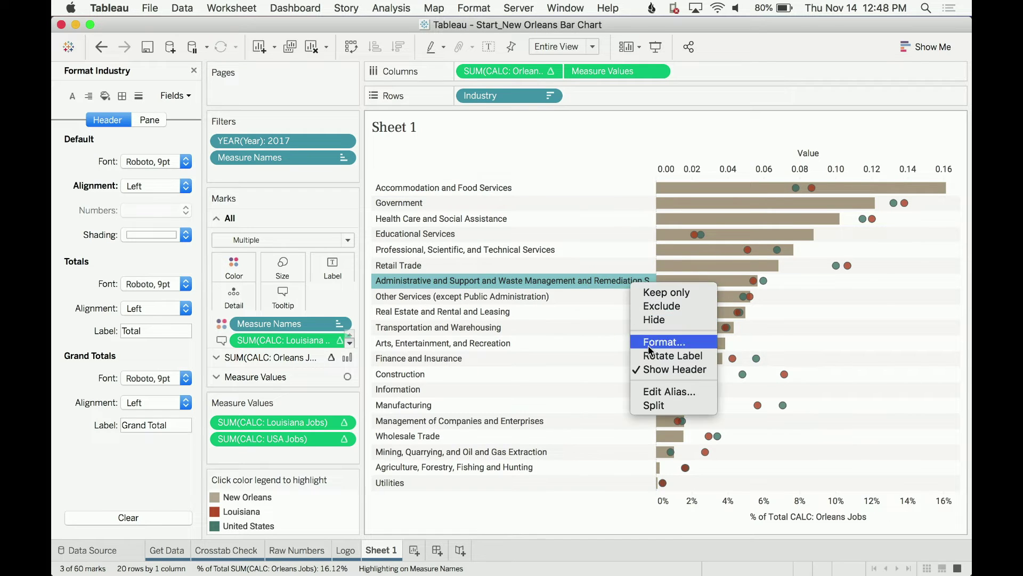
left_click(661, 392)
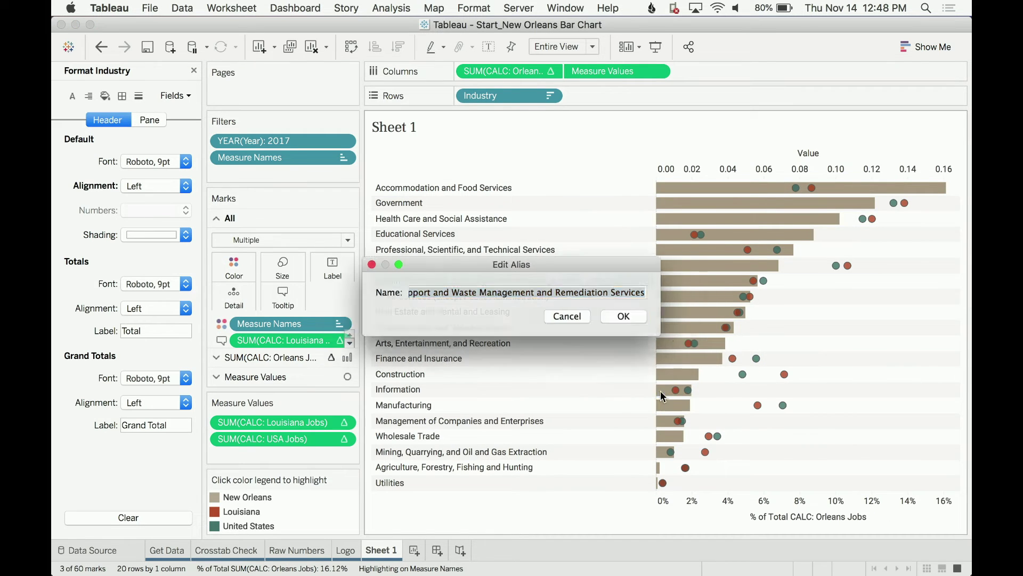
left_click(450, 293)
left_click_drag(450, 292, 430, 293)
type(",")
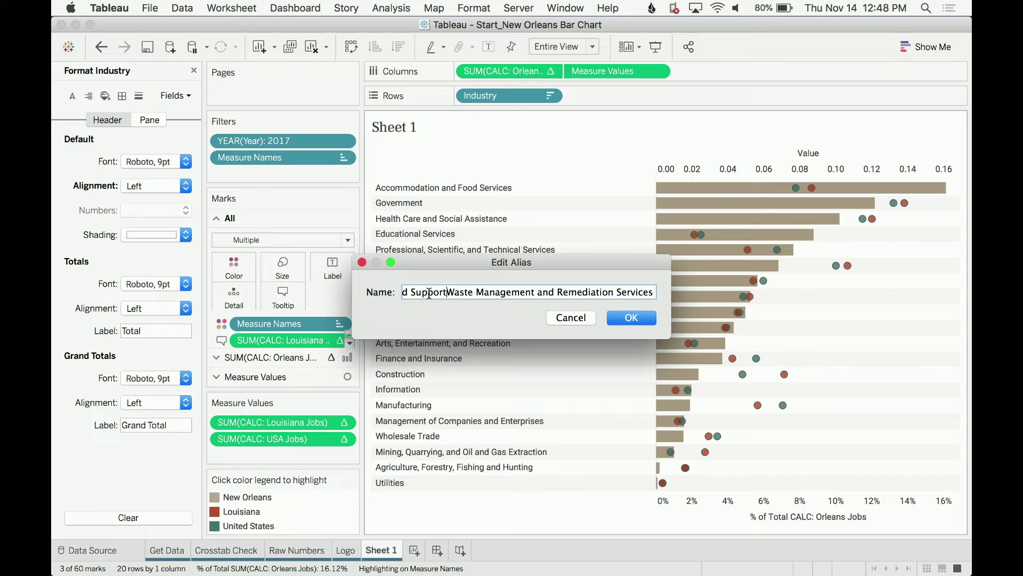
left_click(410, 292)
key("BackSpace")
key("BackSpace")
key("BackSpace")
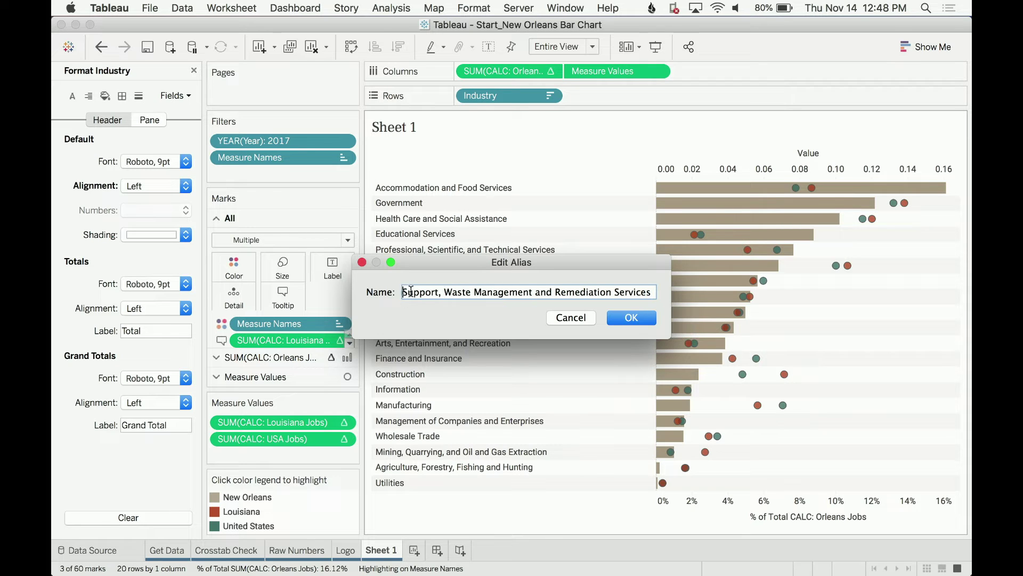
key("Left")
key("Left")
key("Right")
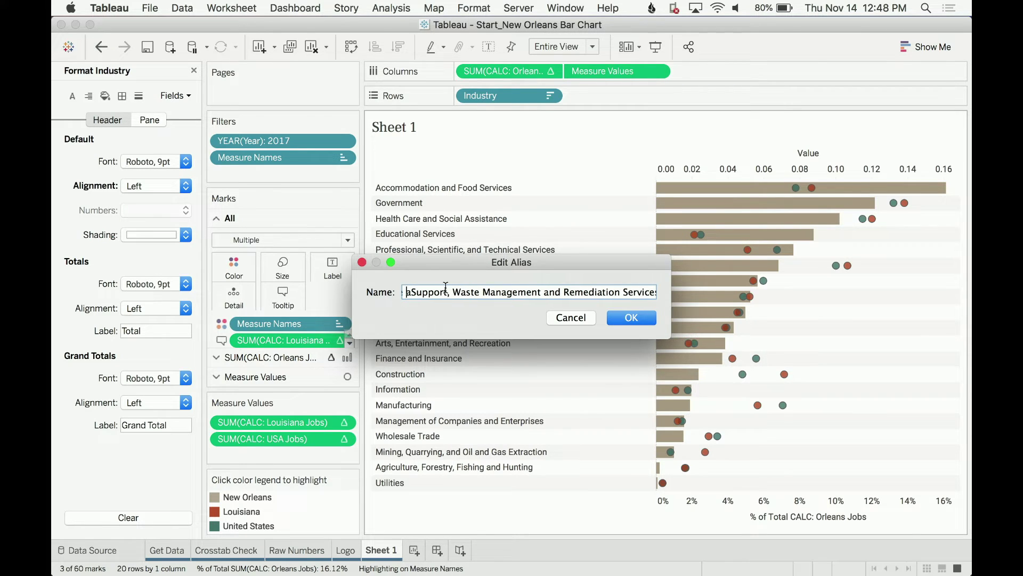
key("Right")
key("BackSpace")
key("BackSpace")
type(",")
left_click_drag(565, 294, 539, 292)
type(",")
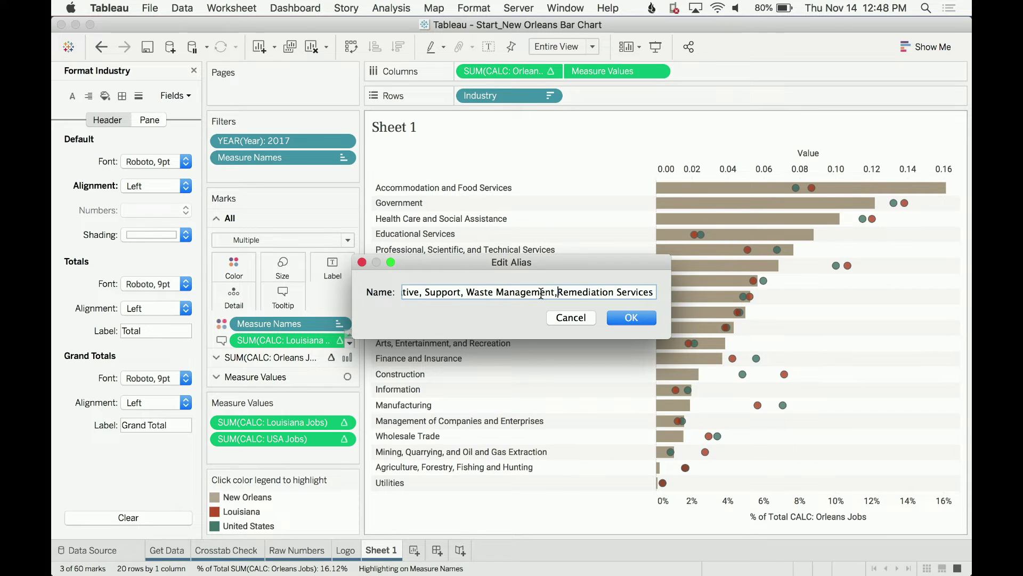
left_click(632, 318)
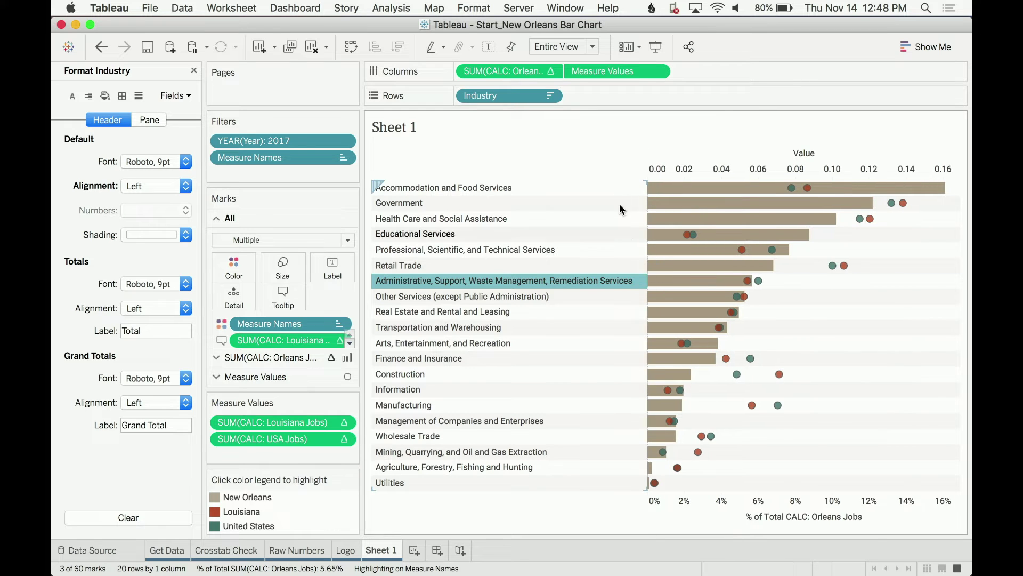
left_click(593, 159)
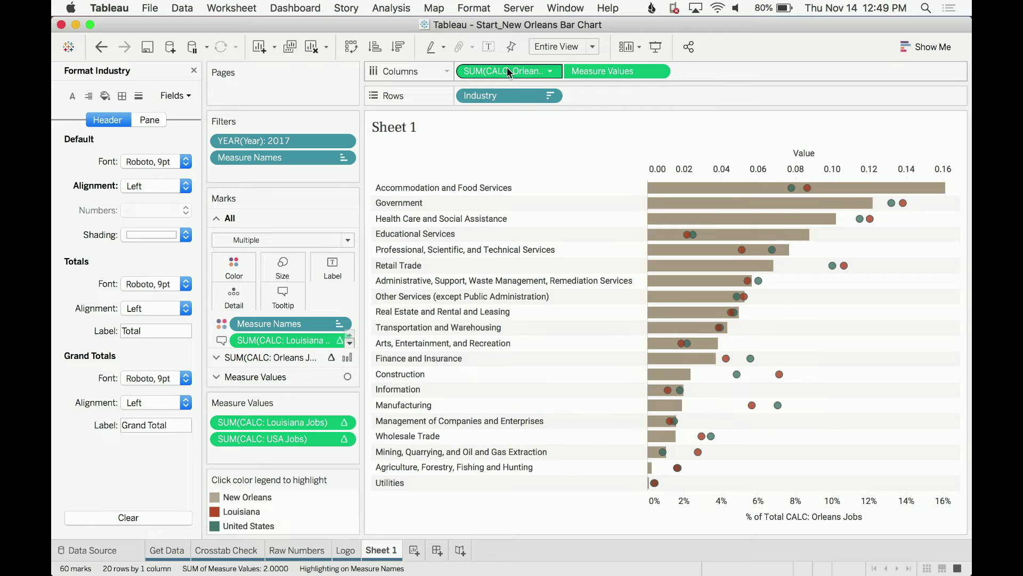
Step: Try to move the CALC: Orleans Jobs measure from columns to rows as a discrete Rank calculation
left_click_drag(490, 71, 609, 91)
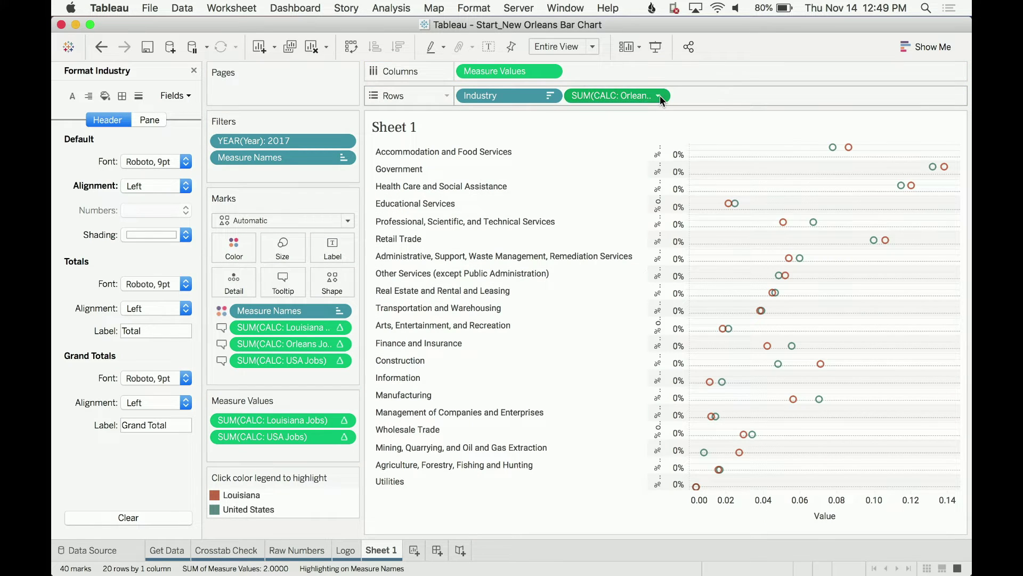
left_click(659, 95)
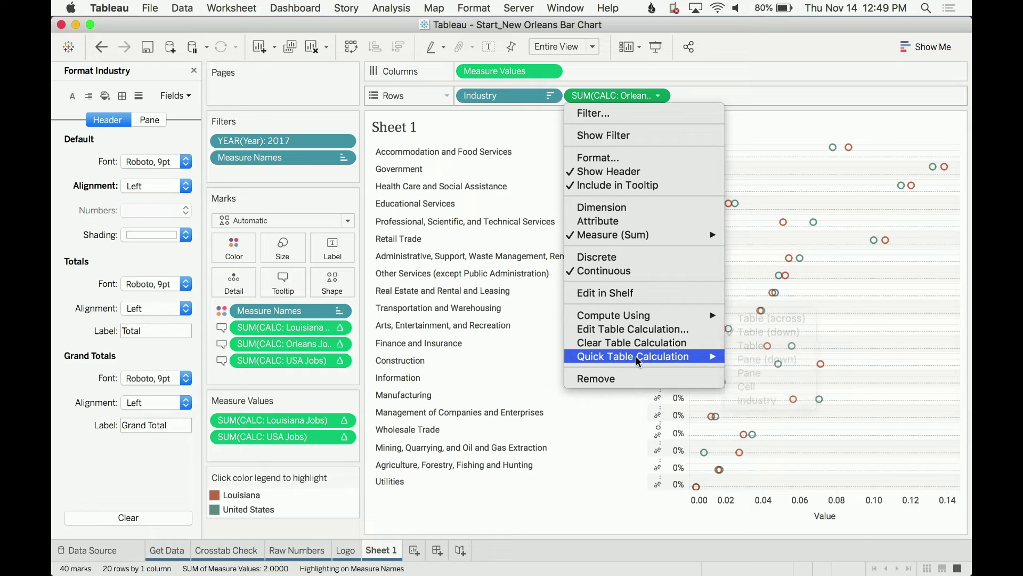
mouse_move(635, 356)
left_click(746, 414)
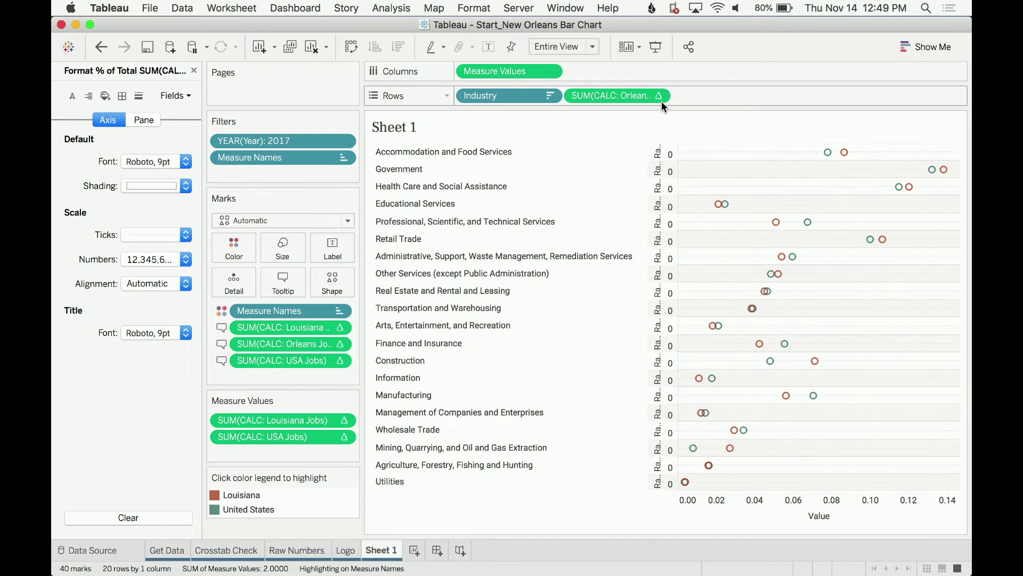
left_click(659, 96)
left_click(632, 256)
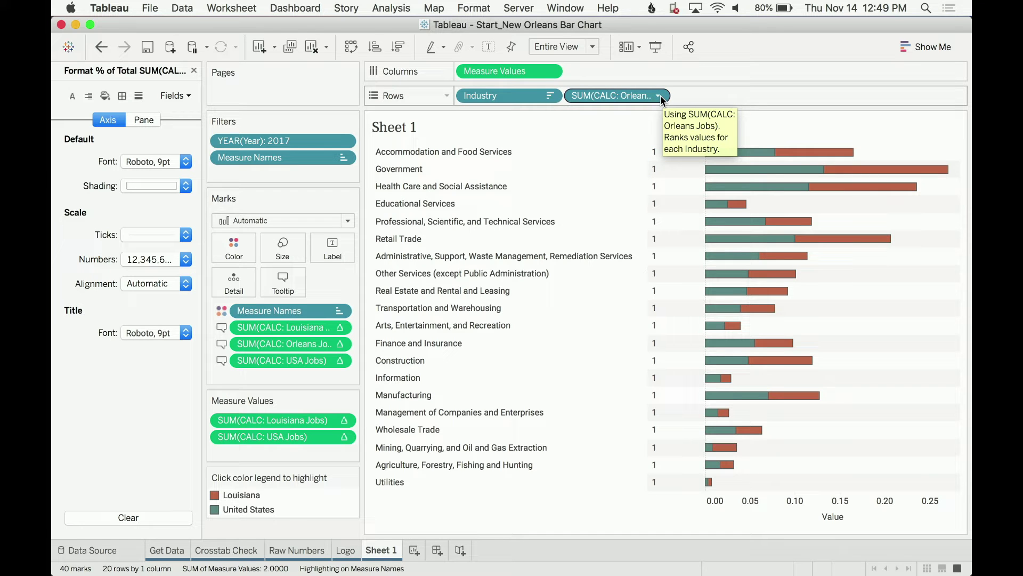
Step: Undo the discrete conversion, the Rank calculation and the move of the Orleans Jobs measure to rows
key("super+z")
key("super+z")
key("super+z")
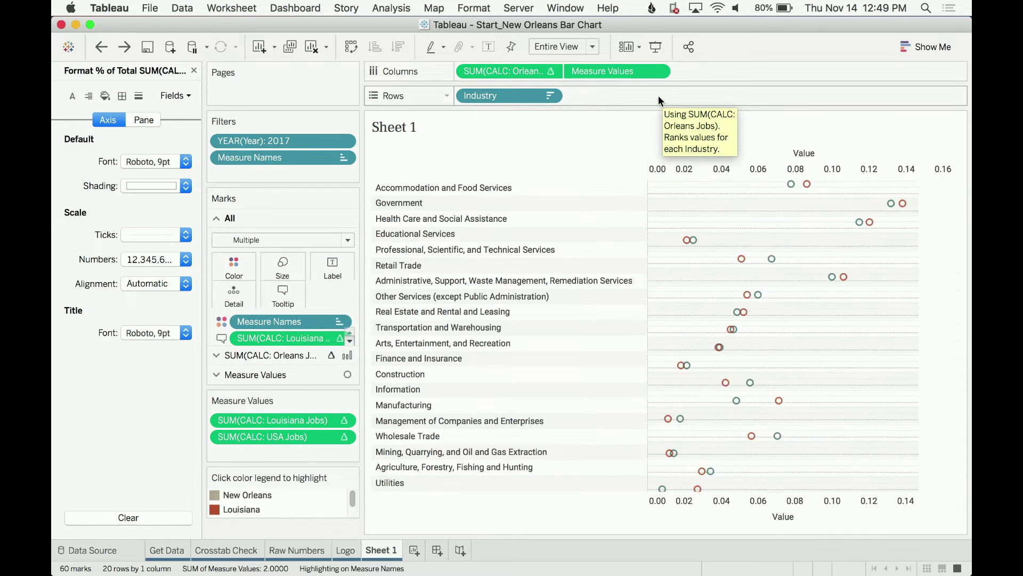
key("super+z")
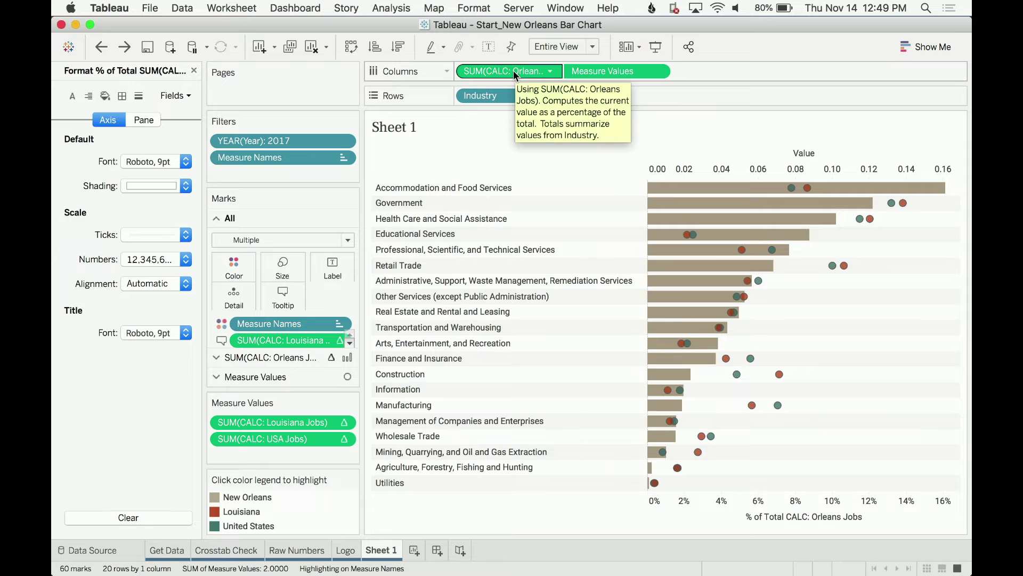
Step: Place a copy of the CALC: Orleans Jobs measure on rows after Industry, as a discrete Rank quick table calculation
left_click_drag(513, 70, 633, 93)
left_click(657, 95)
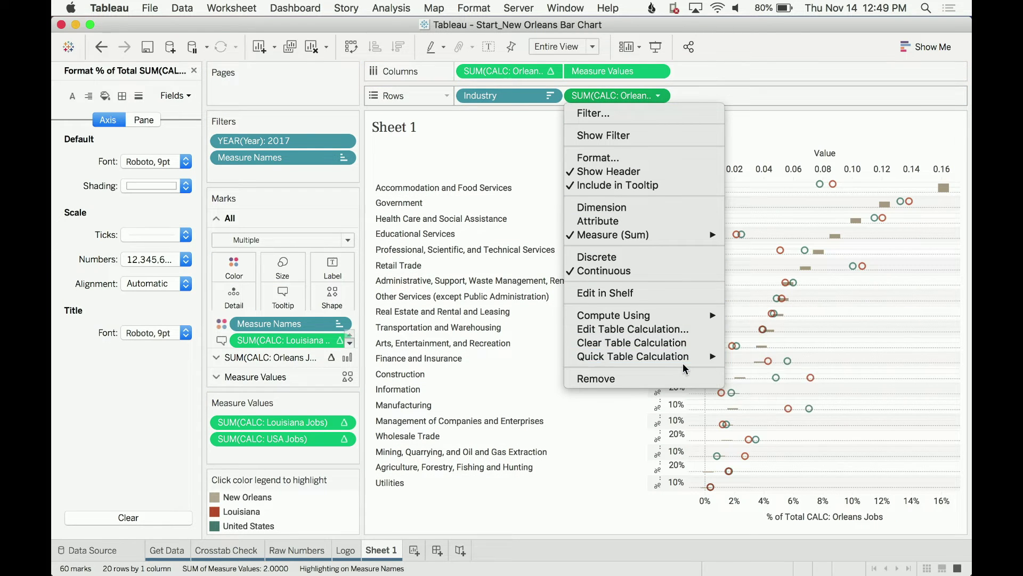
mouse_move(688, 356)
left_click(746, 412)
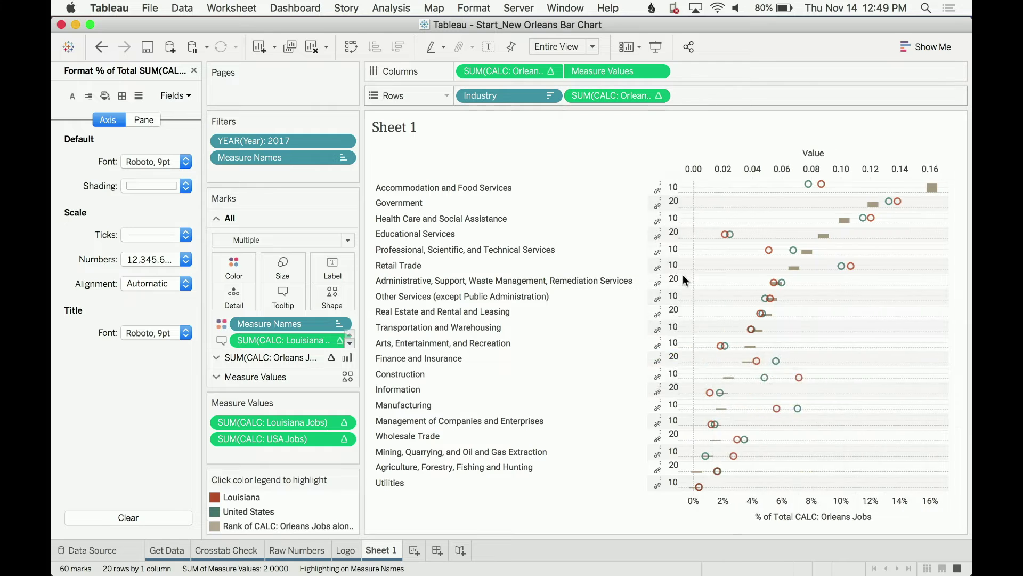
left_click(664, 95)
left_click(642, 257)
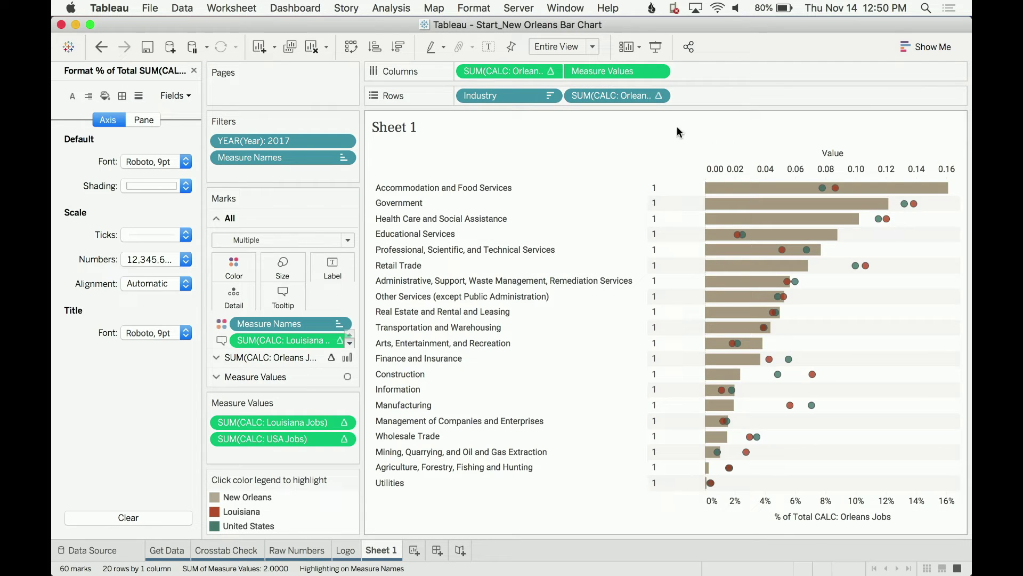
Step: Compute the Orleans Jobs rank on rows using Table (down)
left_click(659, 95)
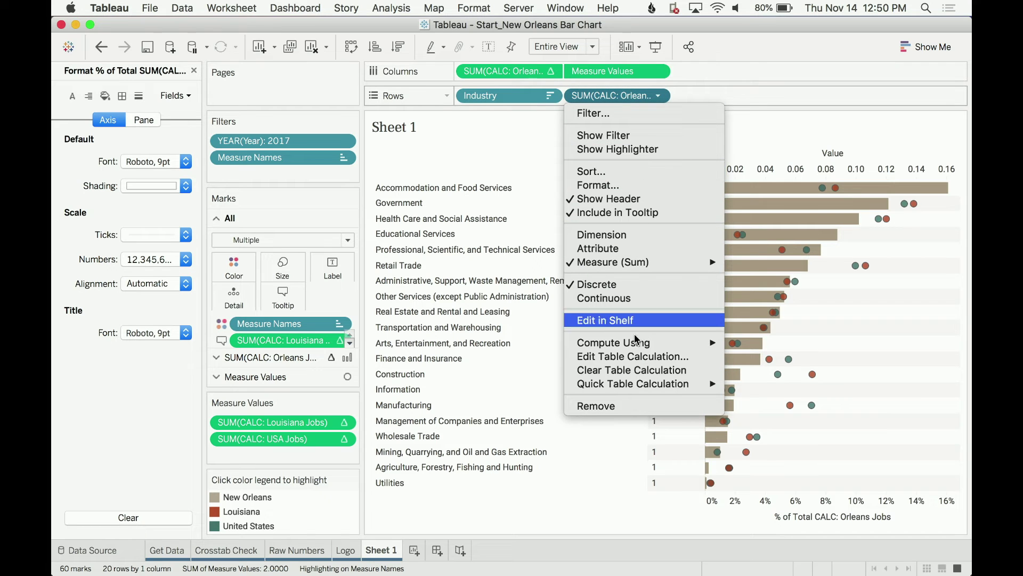
mouse_move(693, 342)
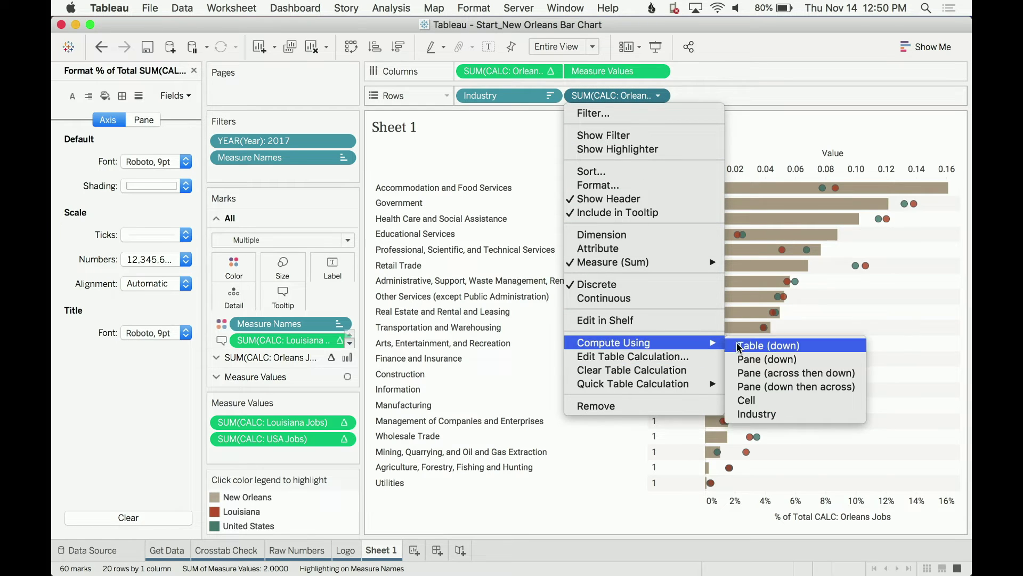
left_click(740, 347)
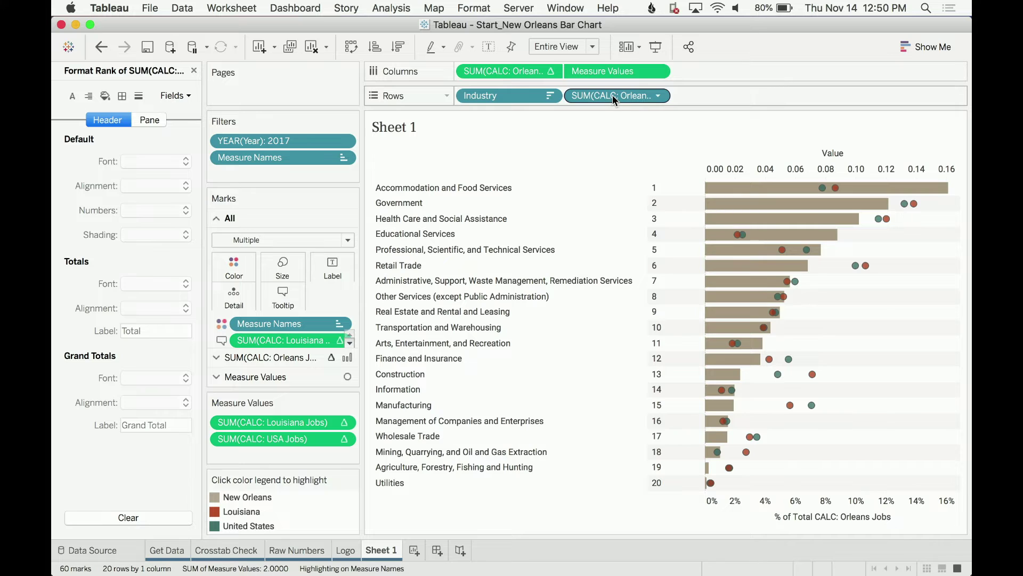
Step: Move the Orleans Jobs rank ahead of Industry on rows and narrow the rank column to fit its numbers
left_click_drag(613, 95, 473, 100)
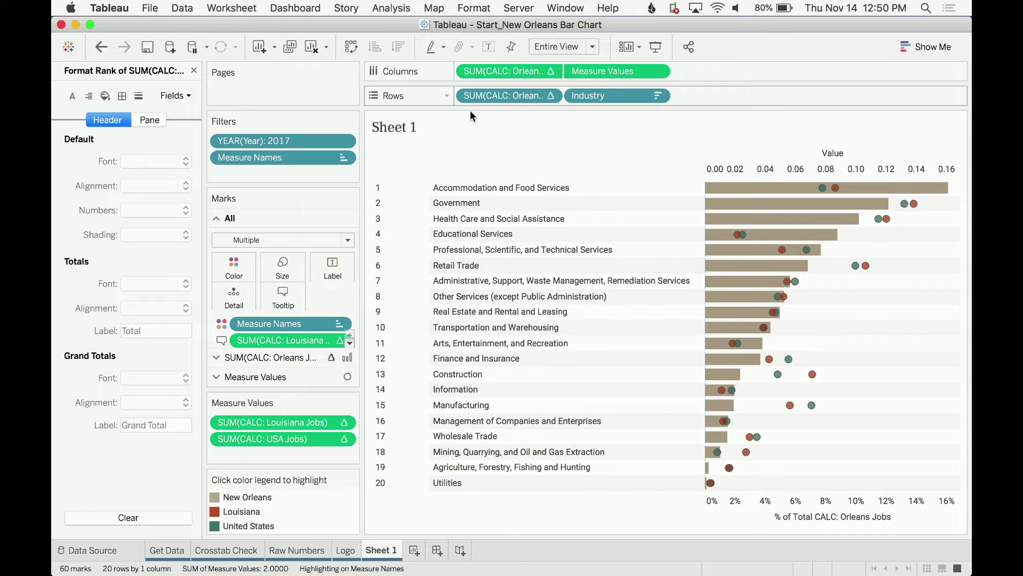
left_click_drag(429, 211, 397, 216)
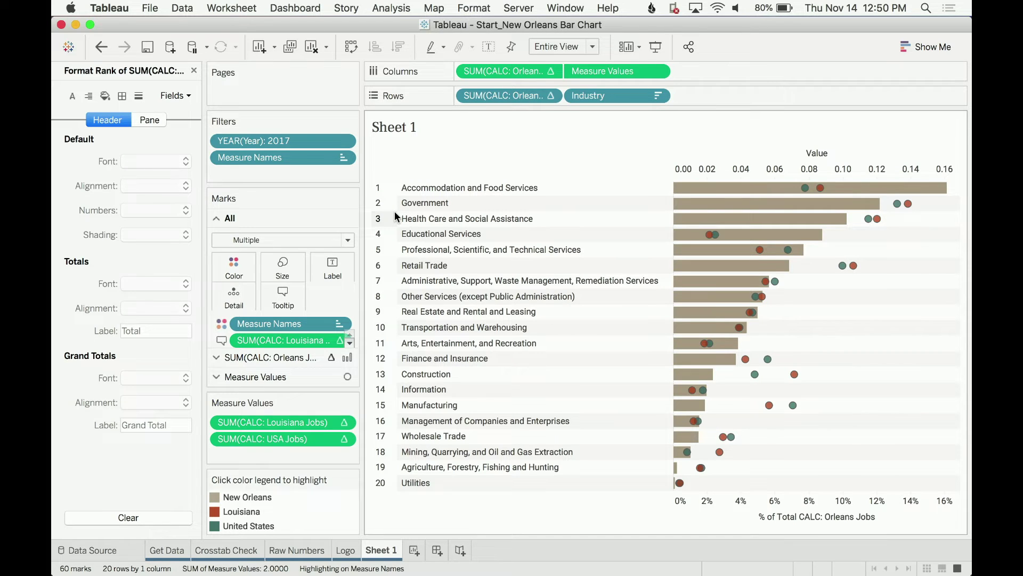
left_click_drag(397, 197, 395, 197)
Step: Make the rank numbers' header font bold
right_click(382, 199)
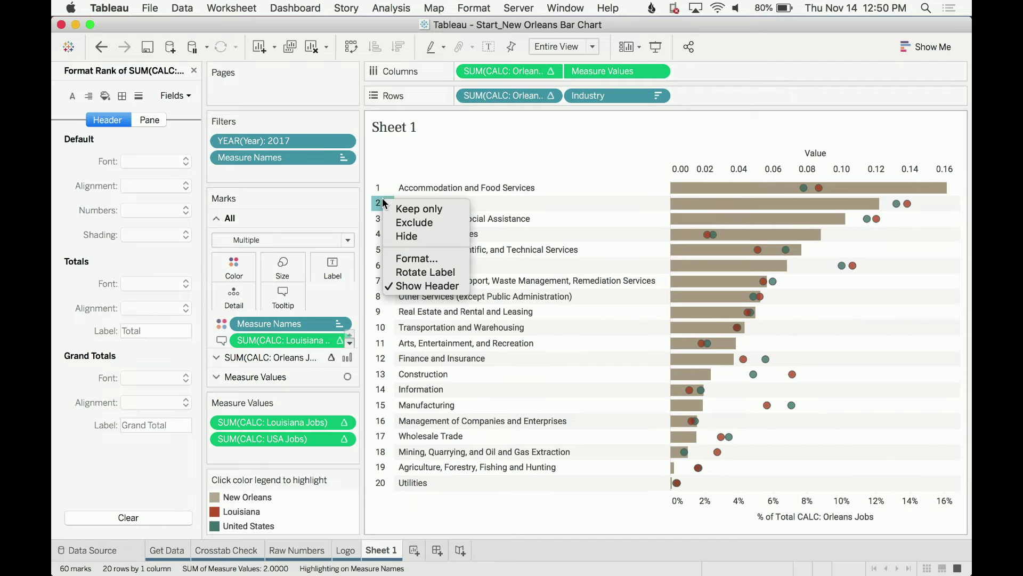
left_click(421, 257)
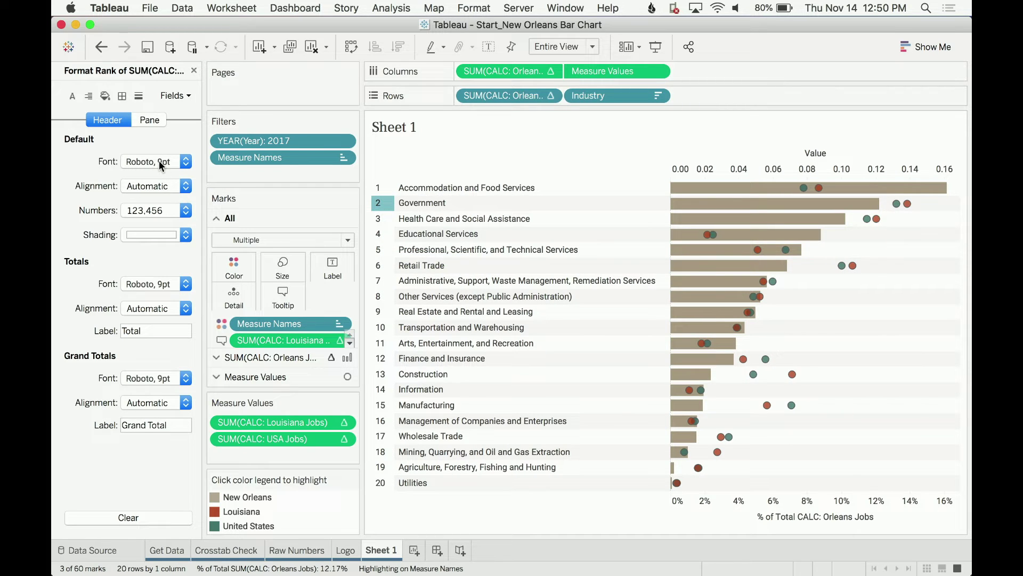
left_click(147, 161)
left_click(176, 206)
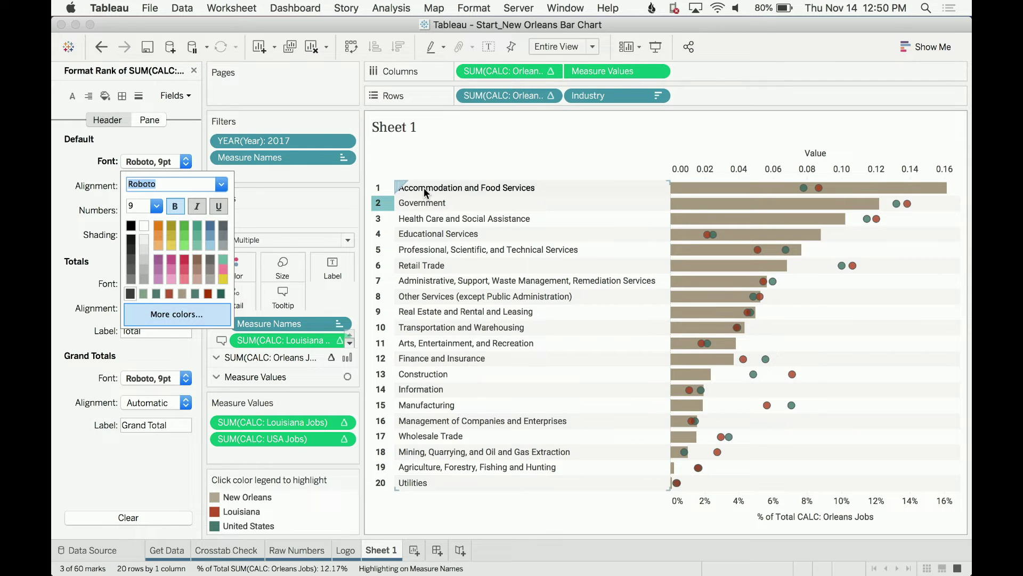
left_click(385, 205)
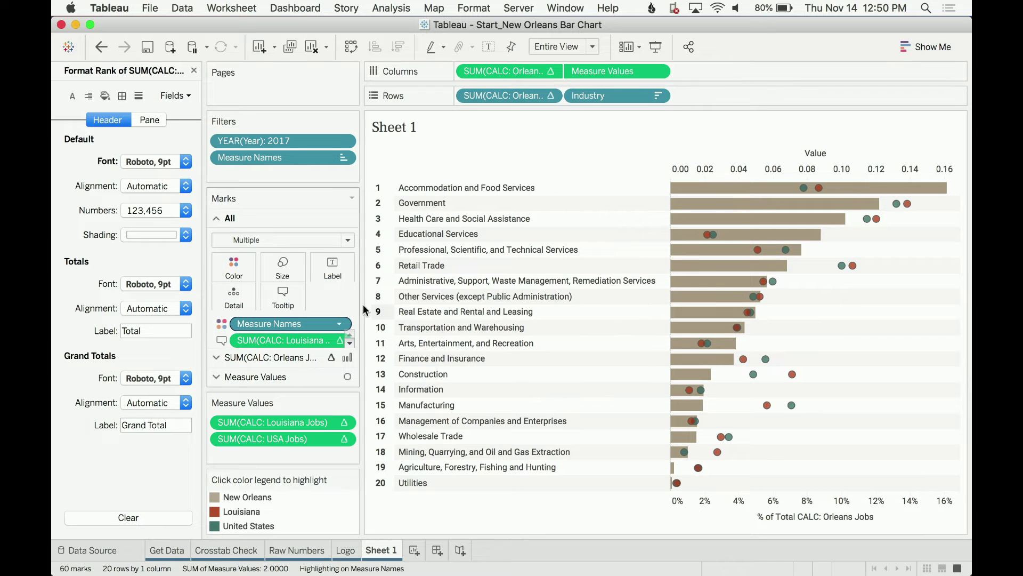
Step: Set the row banding level in the rows' shading format to its lowest setting
left_click(107, 95)
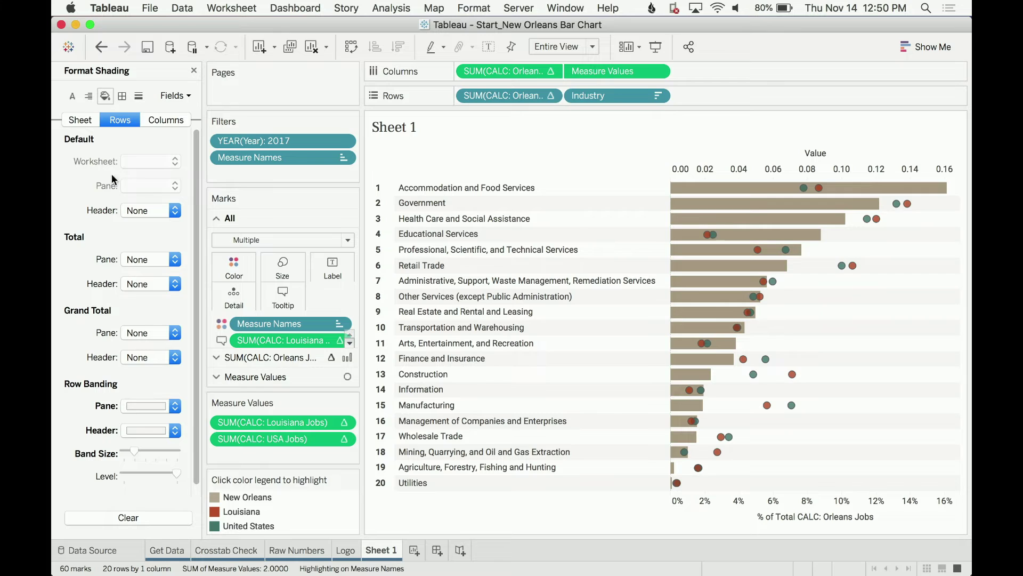
left_click(124, 473)
left_click(193, 70)
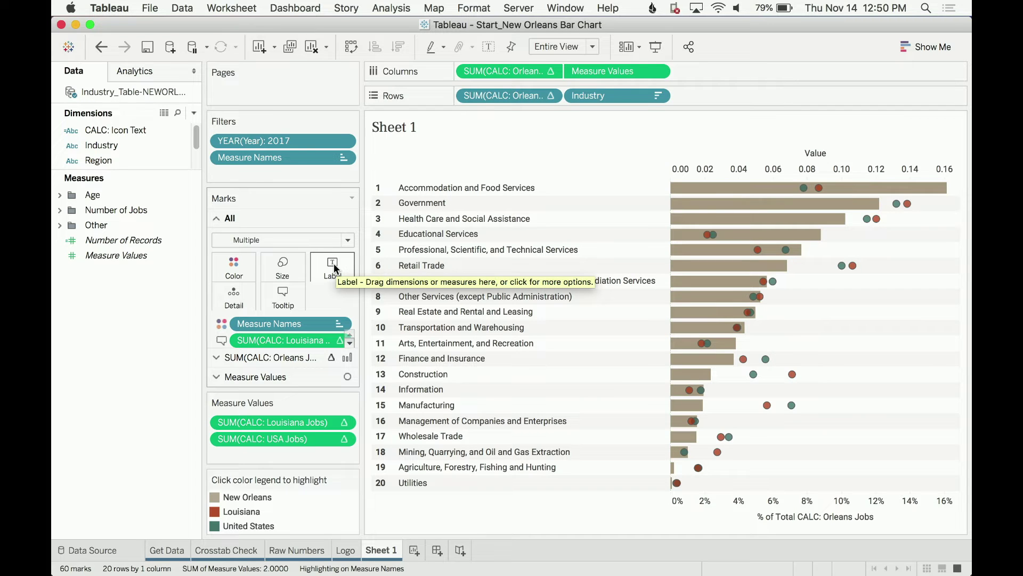
Step: Hide the upper Value axis header and title the lower axis "Percent of All Jobs in 2017"
right_click(831, 155)
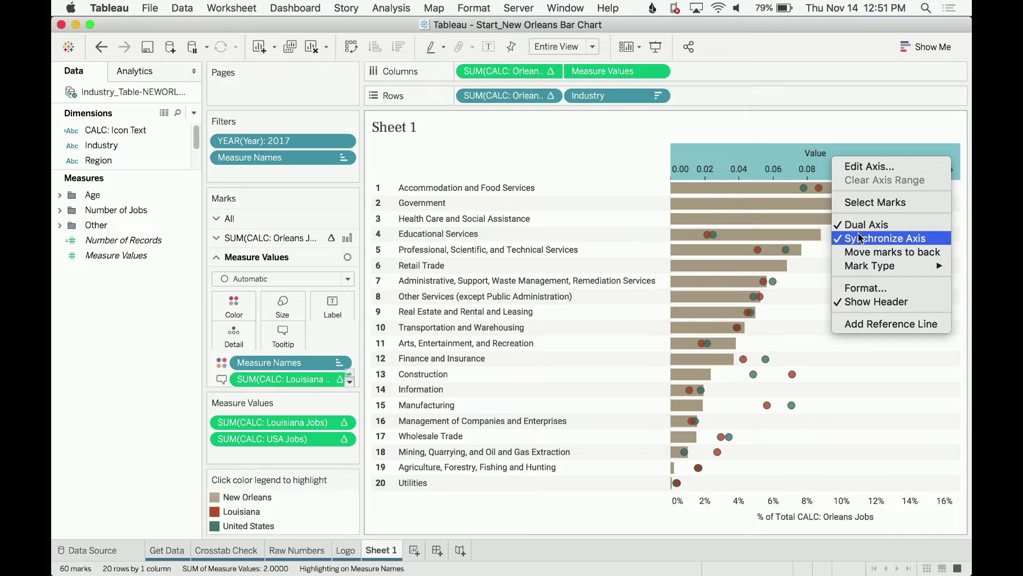
left_click(859, 301)
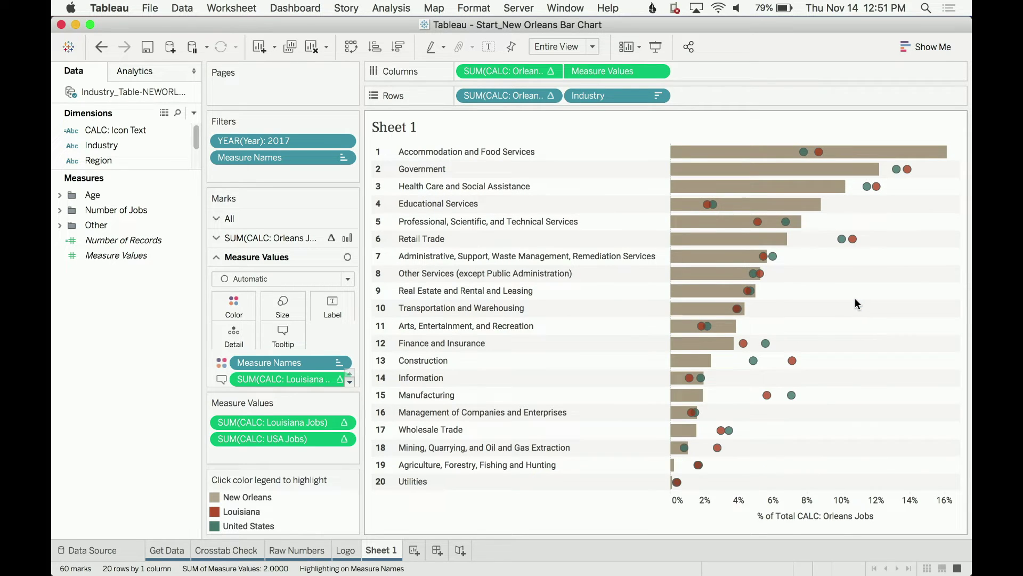
right_click(840, 516)
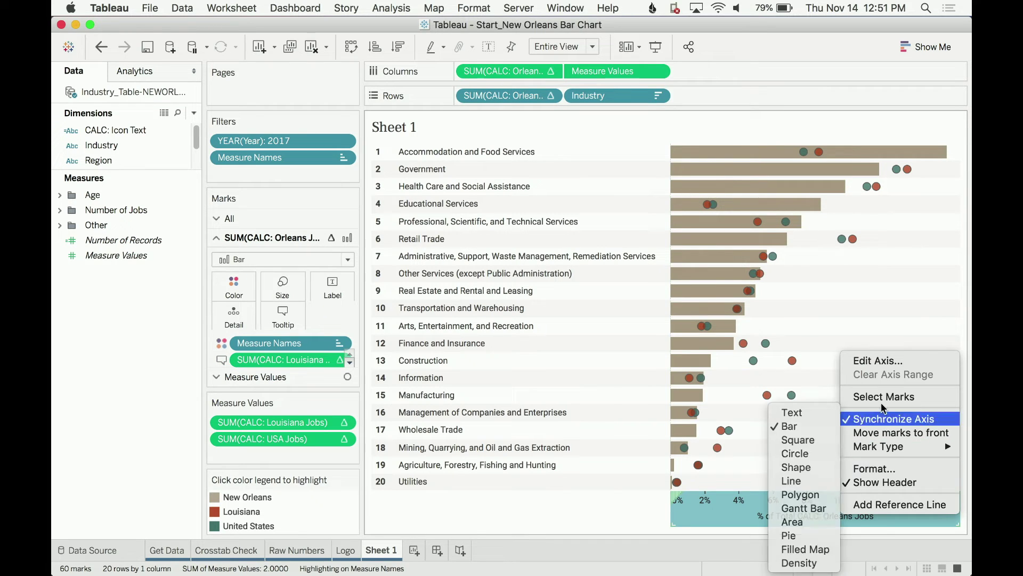
left_click(880, 361)
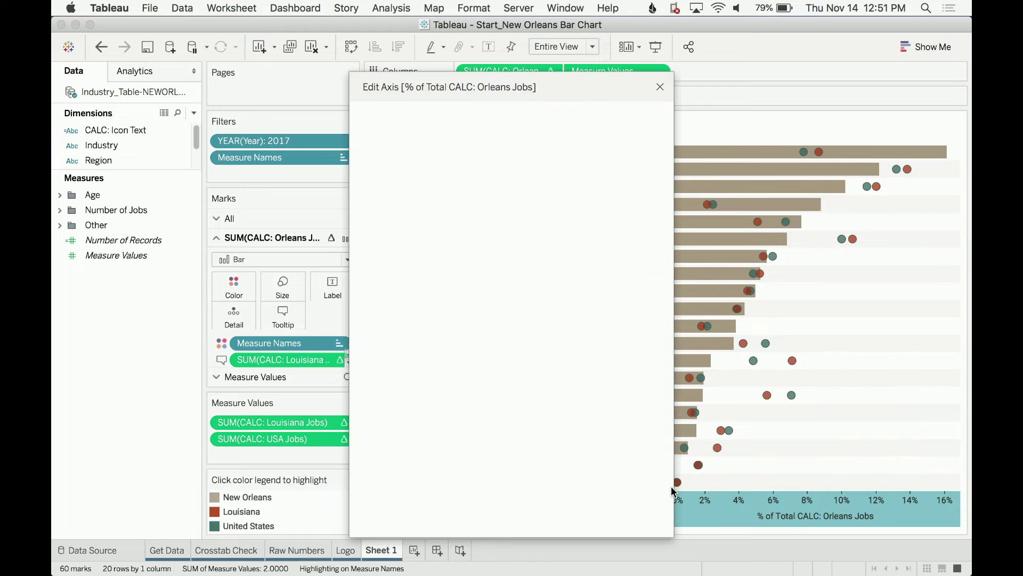
left_click(485, 424)
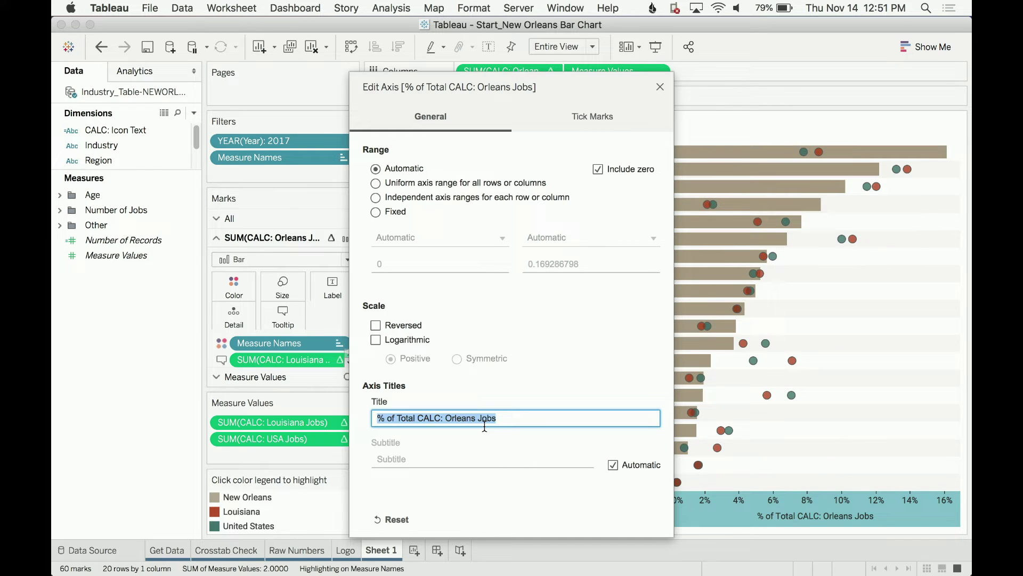
type("Percent fo")
key("BackSpace")
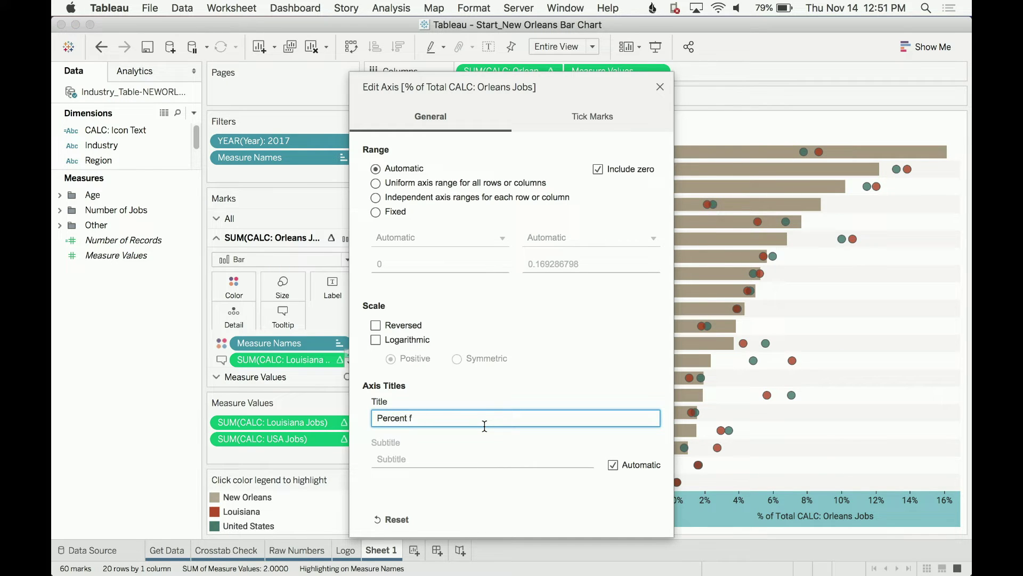
key("BackSpace")
type("of All Jobs in 2017")
left_click(660, 87)
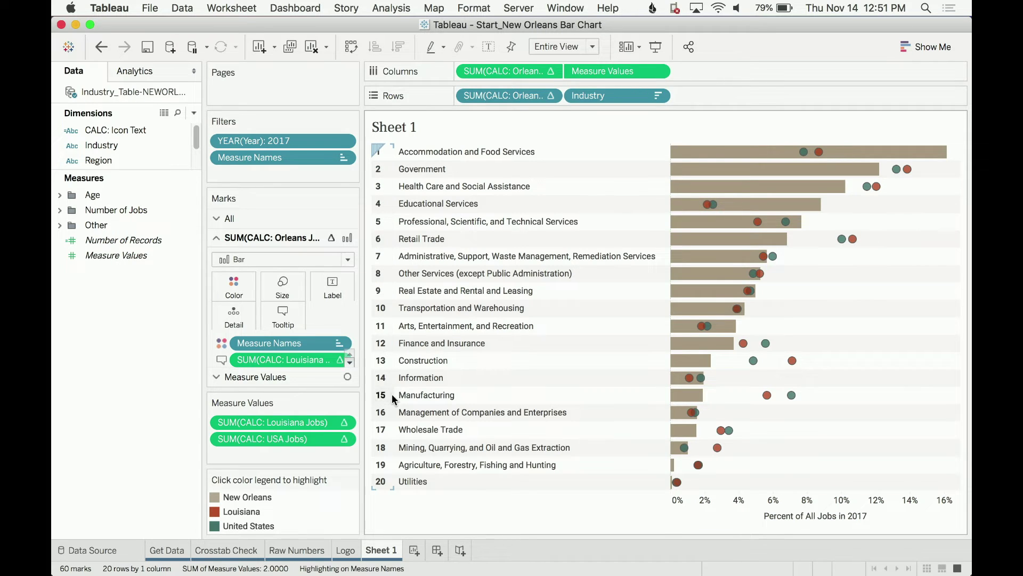
Step: Make the title of the Percent of All Jobs in 2017 axis bold
right_click(801, 513)
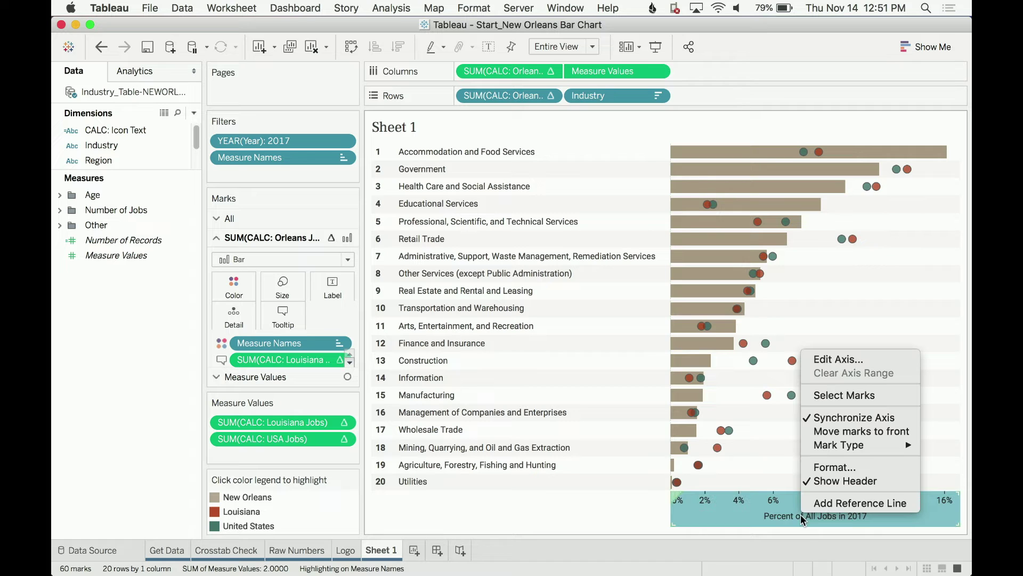
left_click(848, 467)
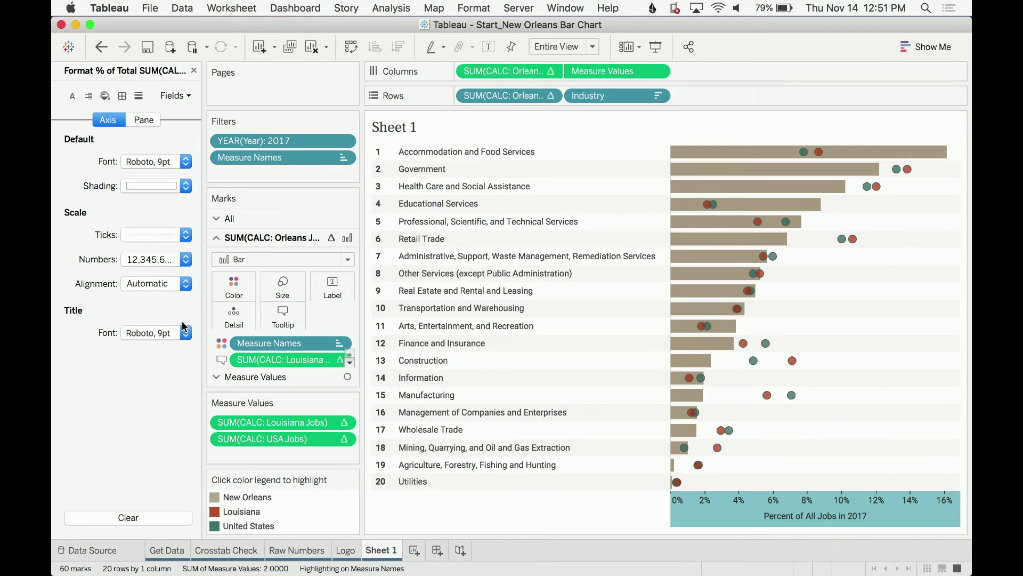
left_click(154, 333)
left_click(175, 378)
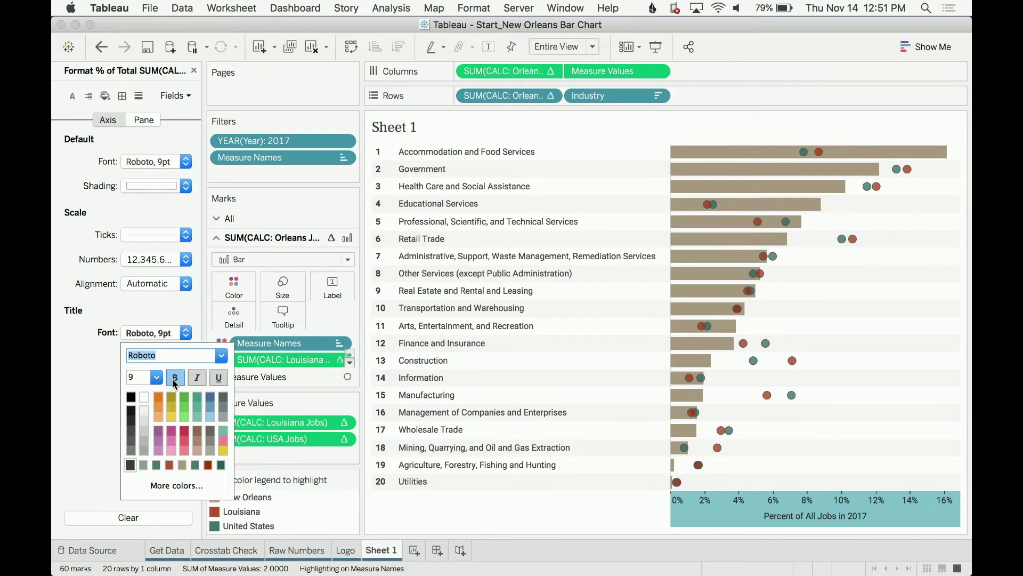
left_click(97, 372)
left_click(194, 71)
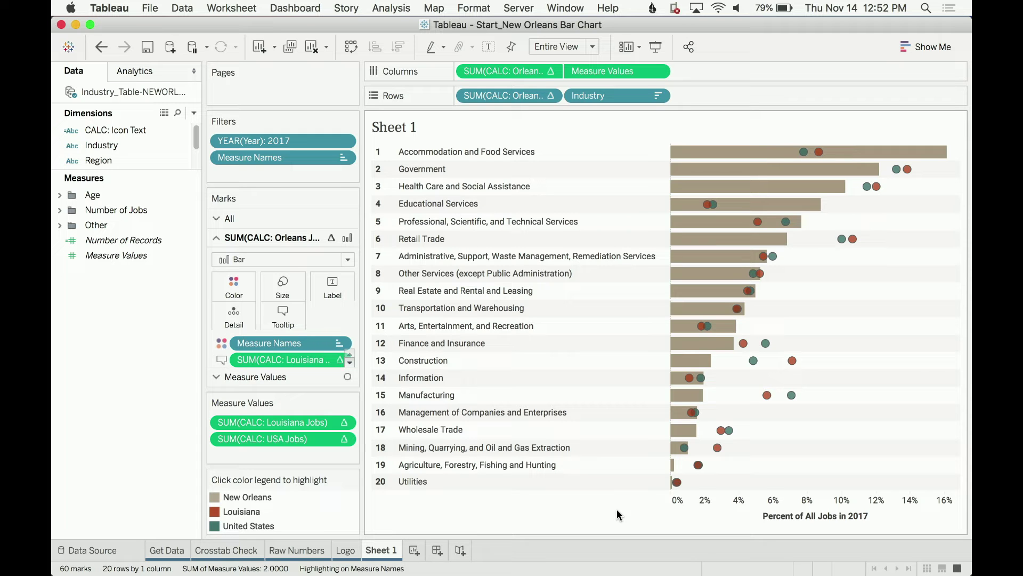
Step: Copy the TOOLTIP paragraph from the Text for Dashboard file in the text editor and return to Tableau
key("ctrl+Right")
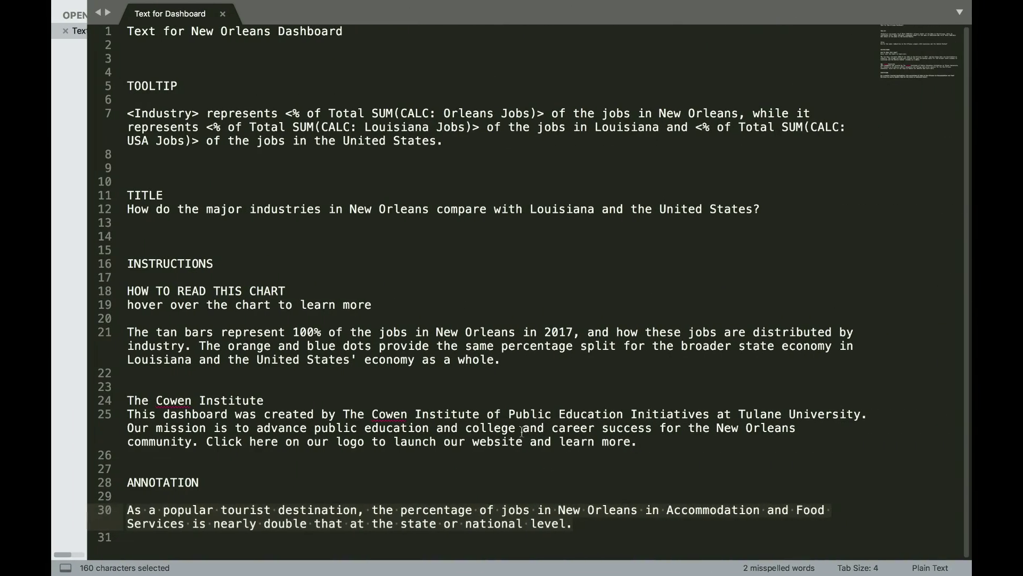
left_click(476, 143)
left_click_drag(476, 144, 69, 112)
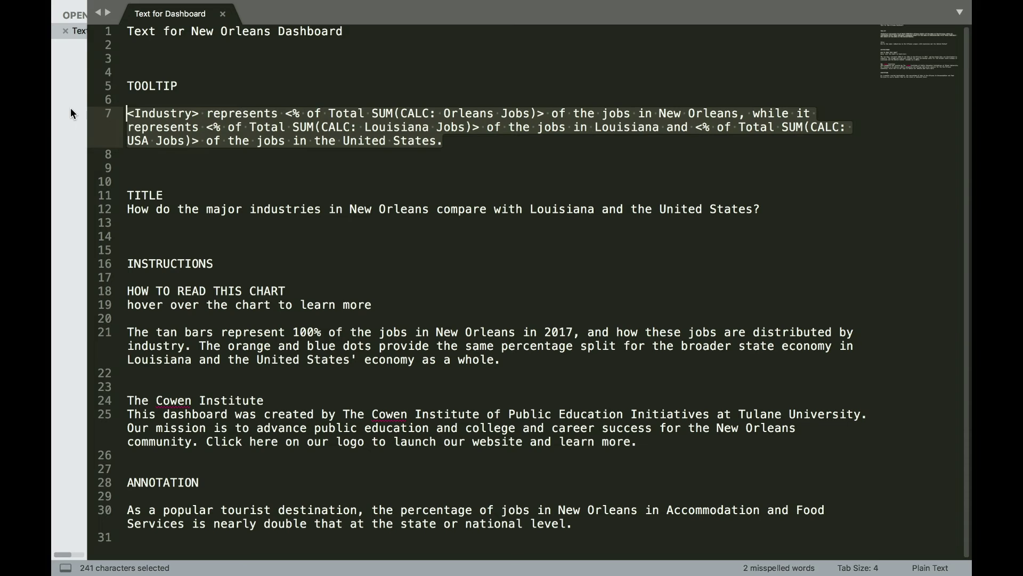
key("super+c")
key("ctrl+Left")
Step: Replace the default tooltip text for all marks with the copied tooltip paragraph
left_click(258, 216)
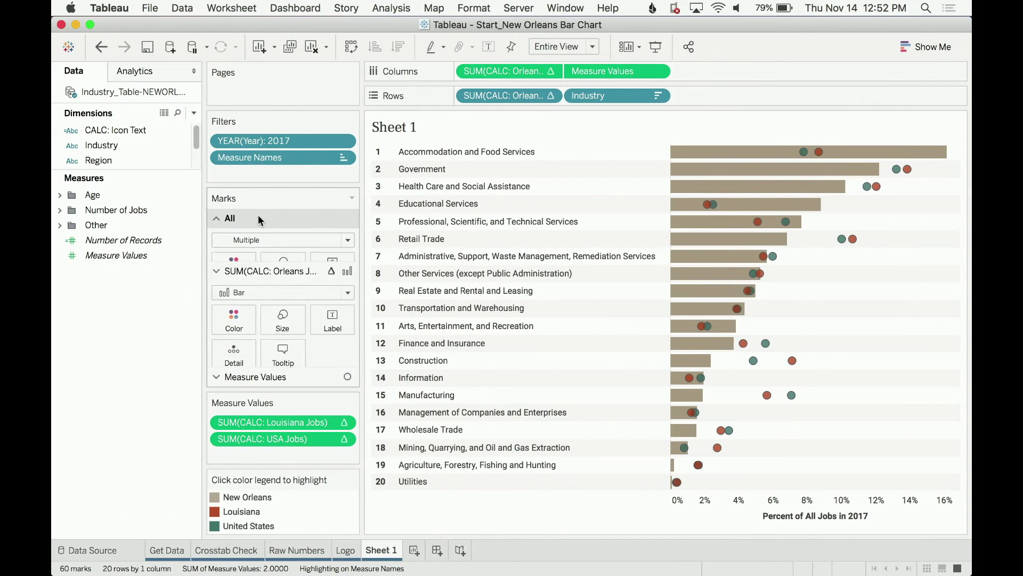
left_click(283, 300)
key("super+a")
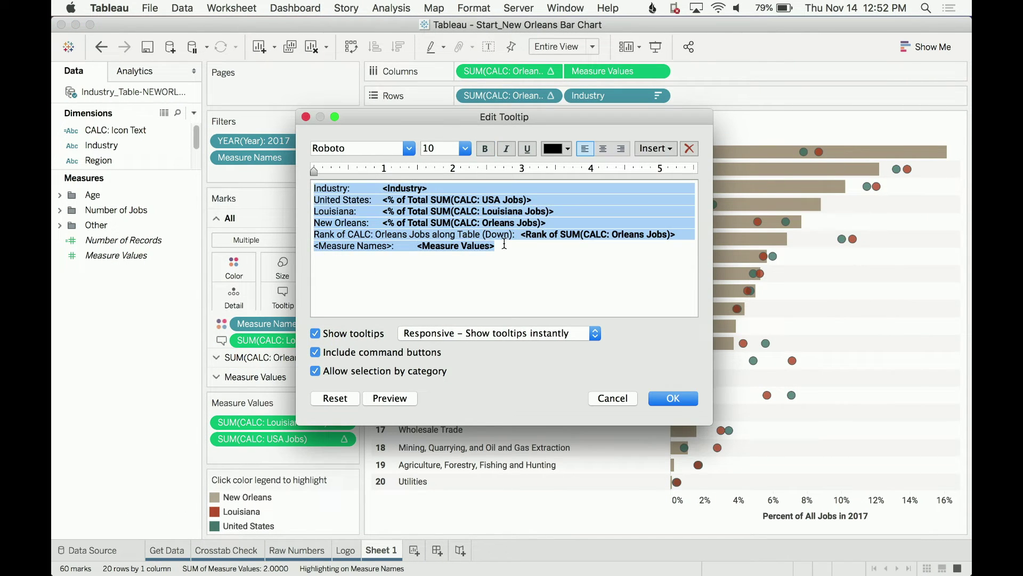
key("BackSpace")
key("super+v")
Step: Remove bold from the whole tooltip text and set its font size to 15
key("super+a")
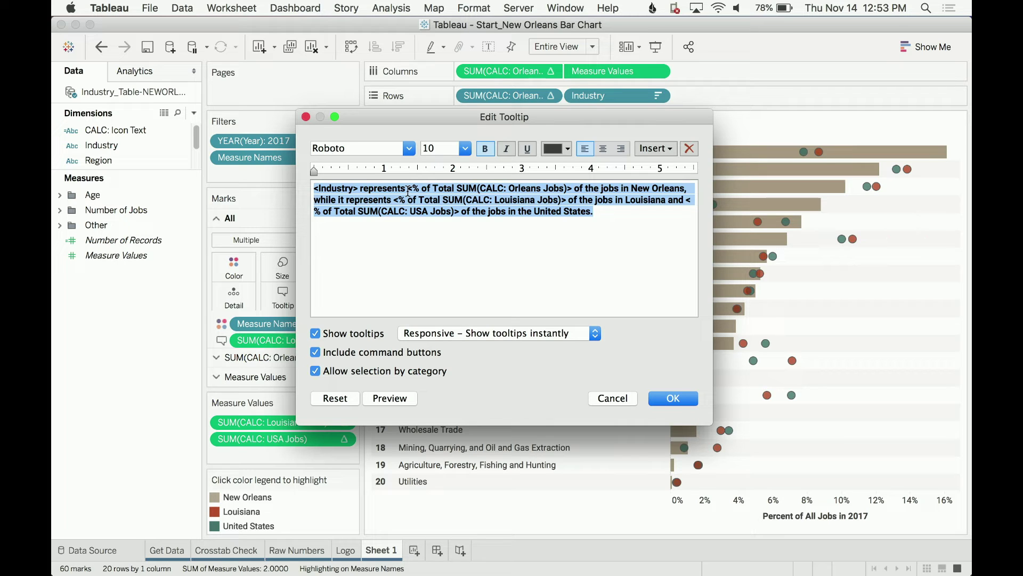
left_click(486, 151)
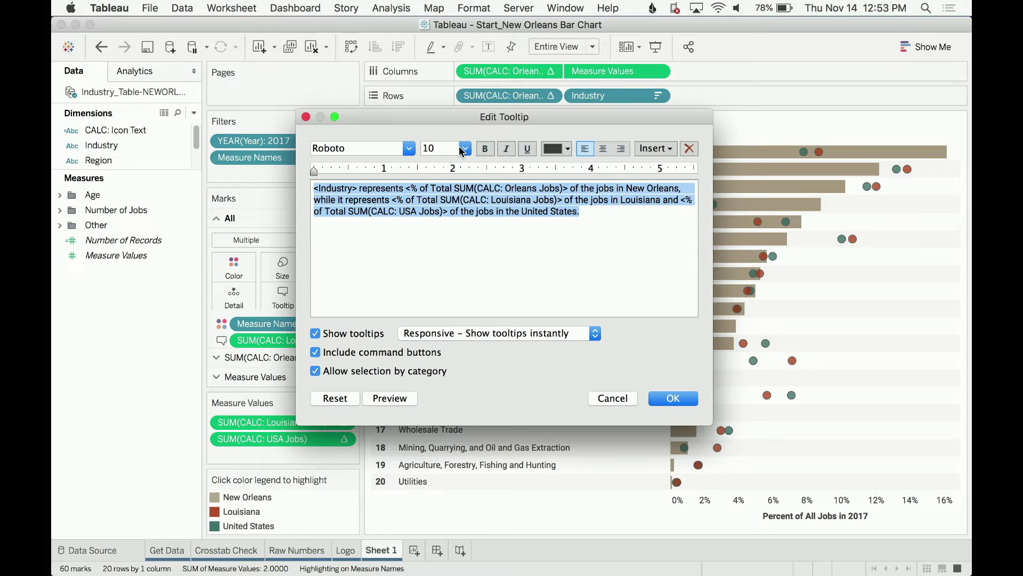
left_click(465, 148)
left_click(449, 227)
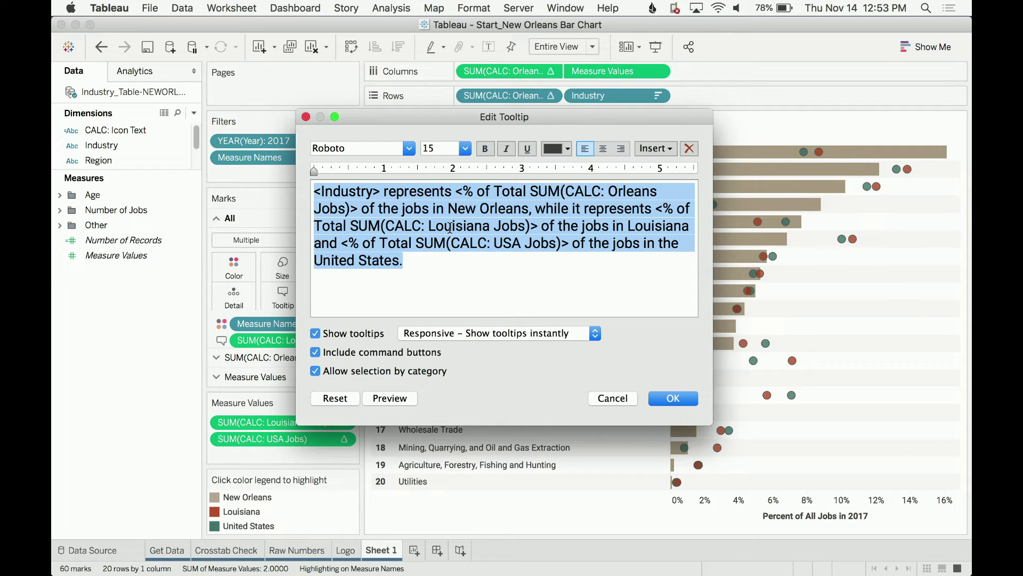
left_click(456, 266)
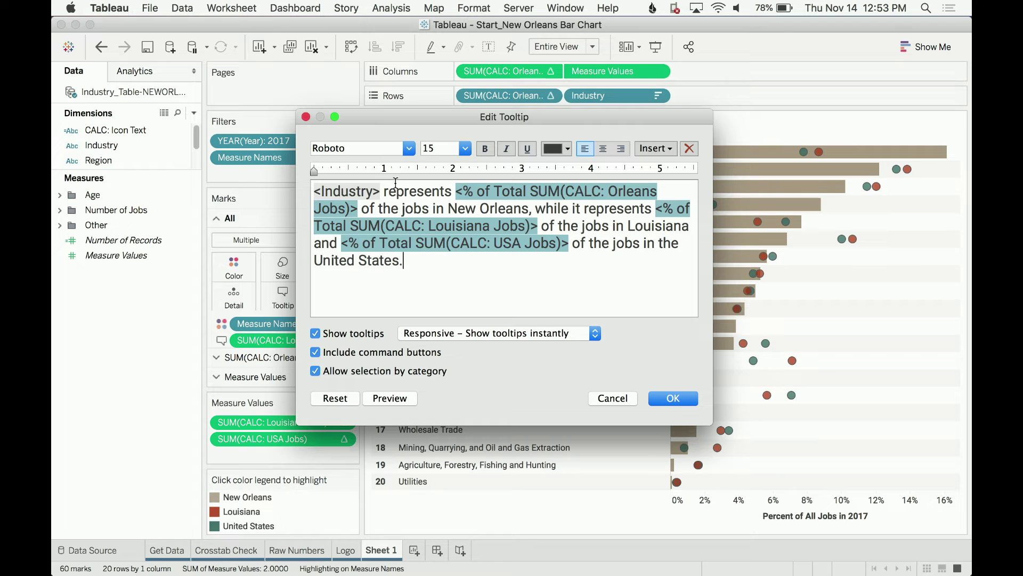
Step: Make the <Industry> placeholder in the tooltip bold
left_click(383, 191)
left_click_drag(382, 191, 278, 191)
key("super+b")
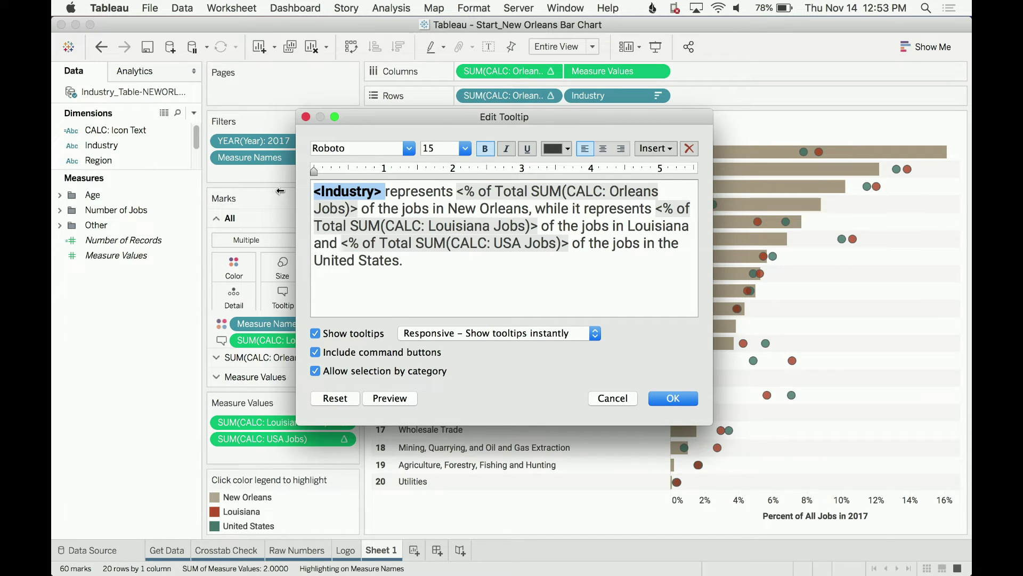
Step: Make the Orleans Jobs percentage placeholder in the tooltip bold and colour it tan like the New Orleans bars
left_click(439, 191)
left_click_drag(457, 191, 357, 205)
key("super+b")
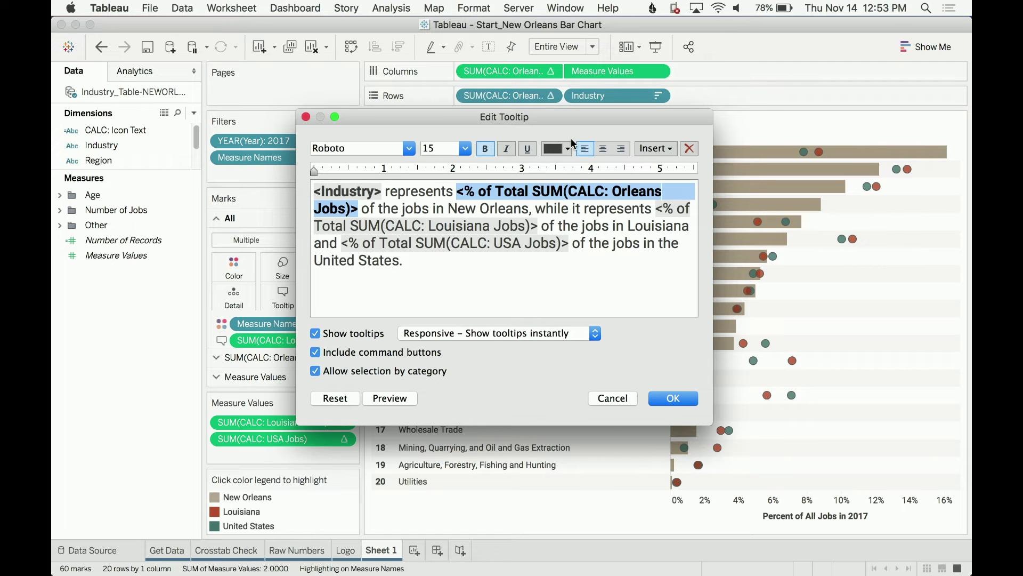
left_click(567, 149)
left_click(601, 232)
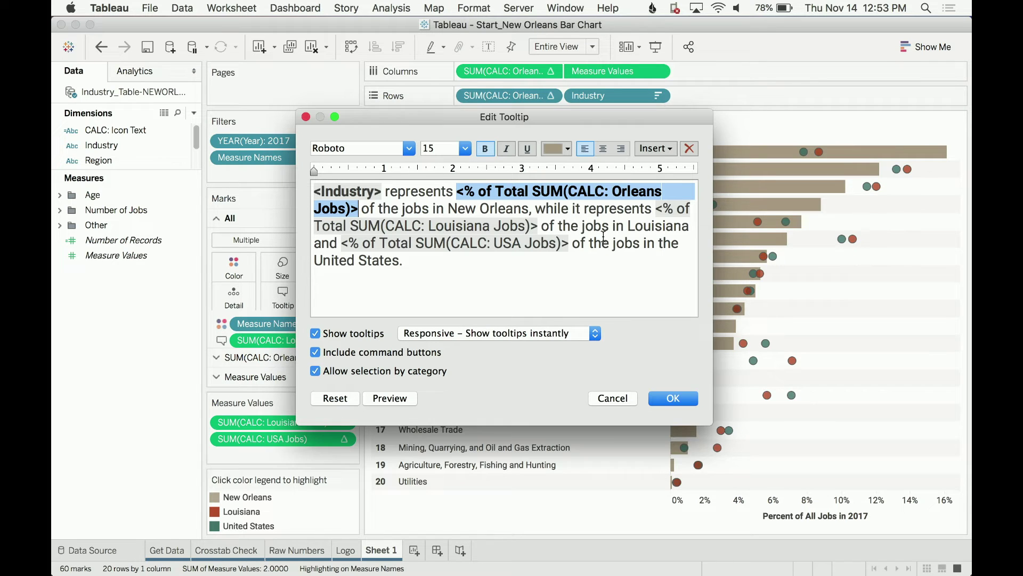
left_click(529, 209)
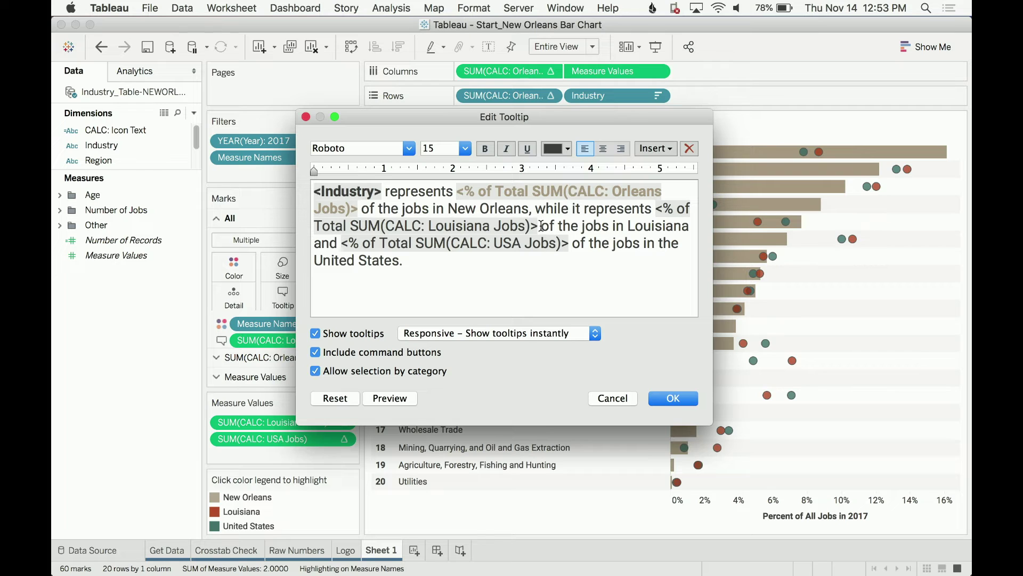
left_click_drag(540, 226, 688, 220)
double_click(661, 208)
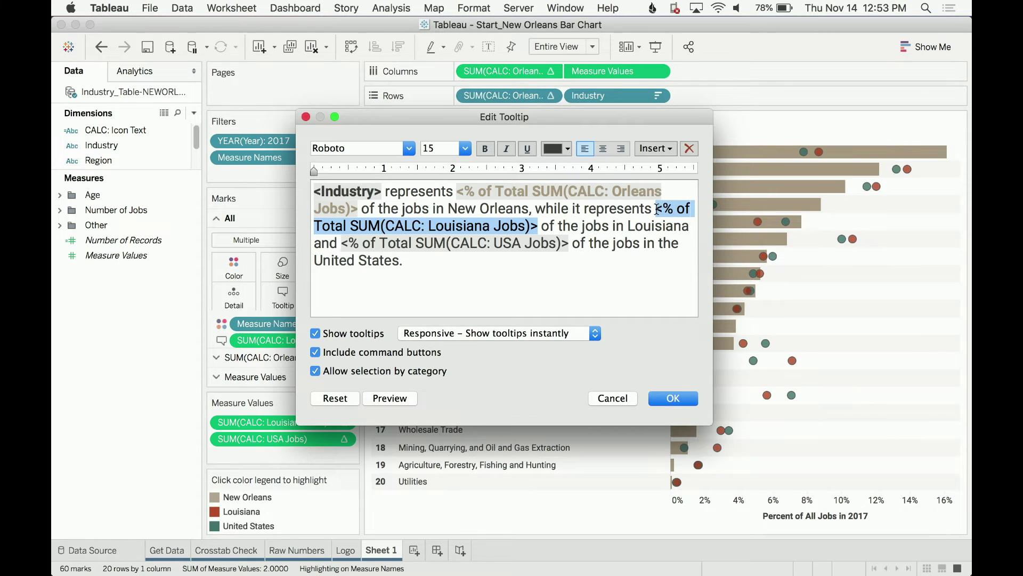
key("super+v")
key("super+z")
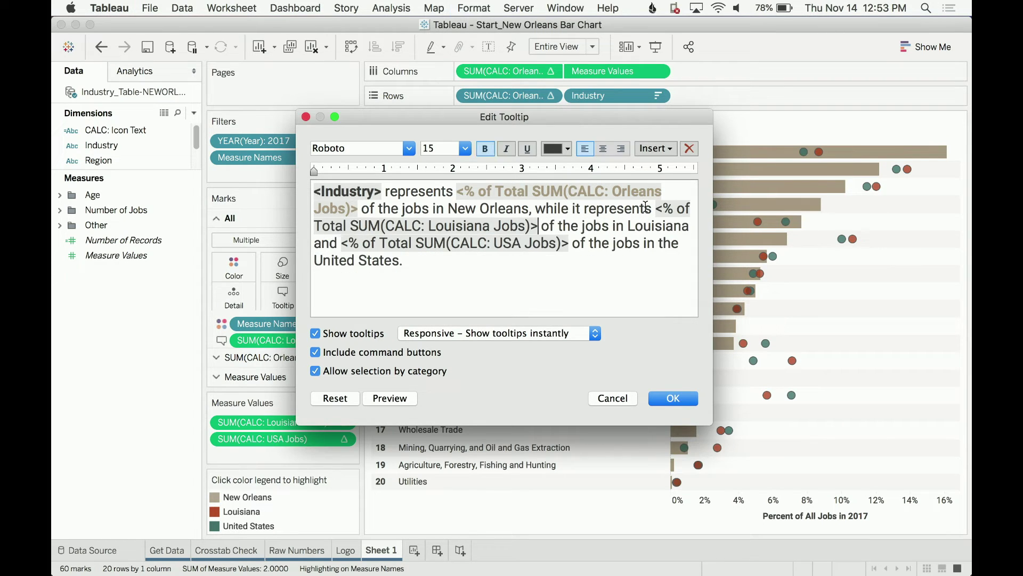
Step: Make the Louisiana Jobs percentage placeholder in the tooltip bold and colour it red like the Louisiana dots
left_click(558, 148)
double_click(522, 226)
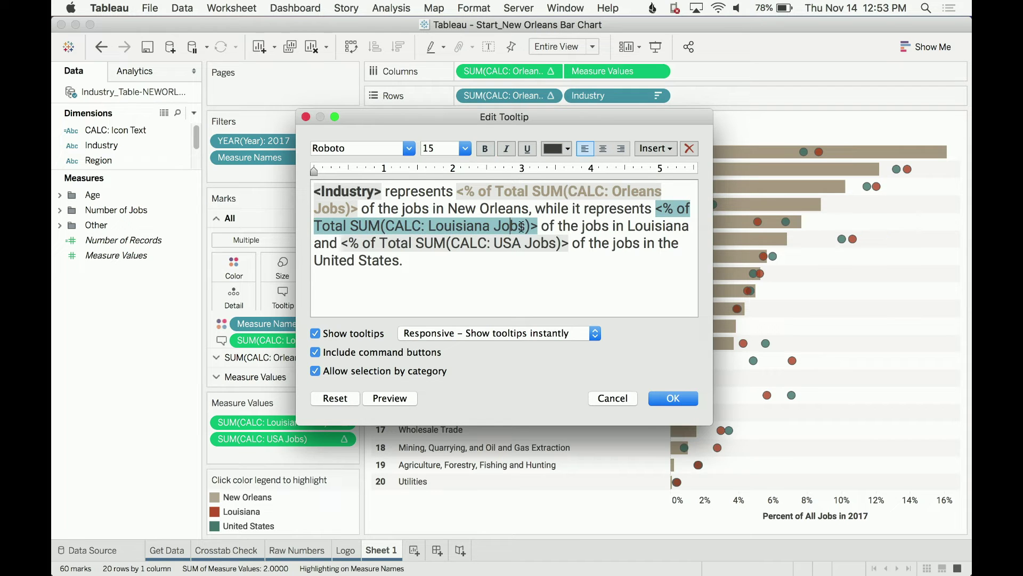
left_click_drag(540, 226, 668, 220)
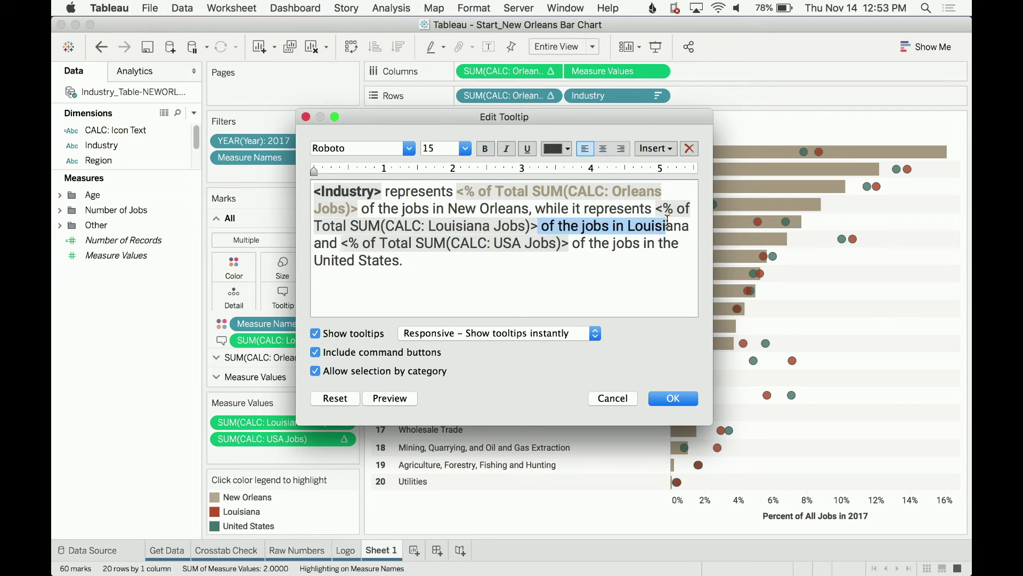
double_click(659, 212)
left_click(485, 148)
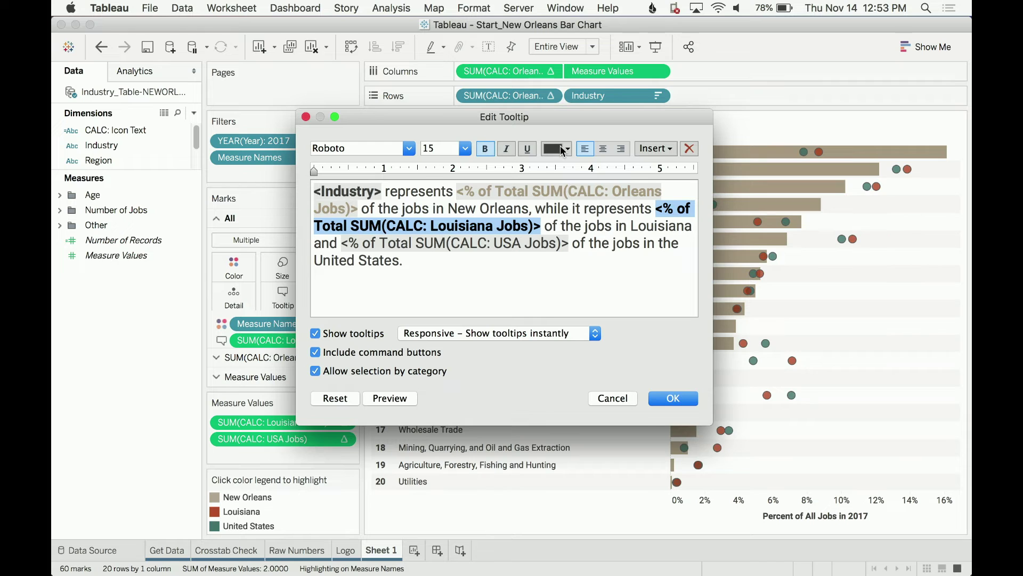
left_click(566, 149)
left_click(627, 233)
Step: Make the USA Jobs percentage placeholder bold and dark green, then apply the tooltip and check it on the Government bar
left_click(574, 244)
left_click_drag(568, 243, 352, 244)
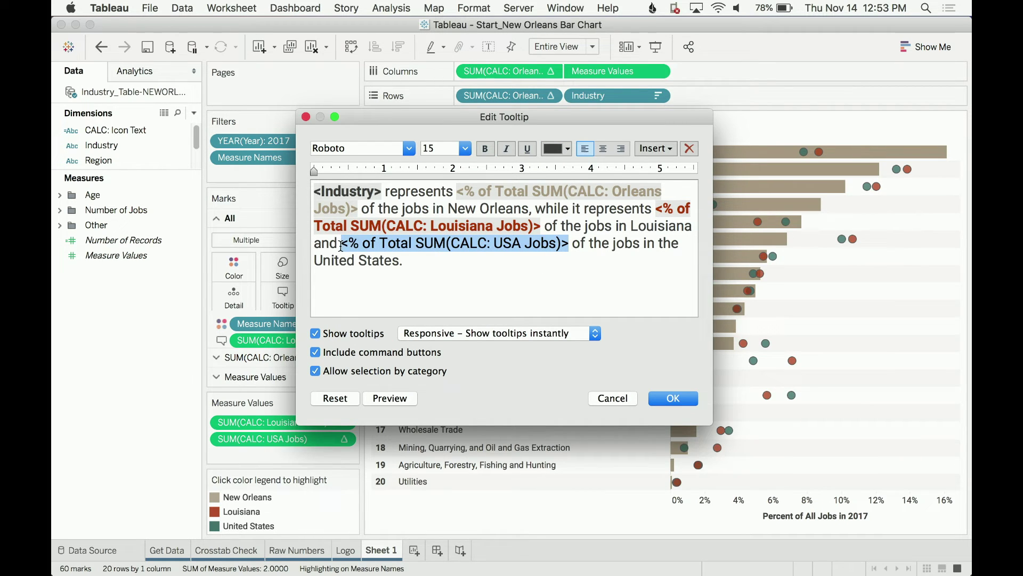
left_click(559, 148)
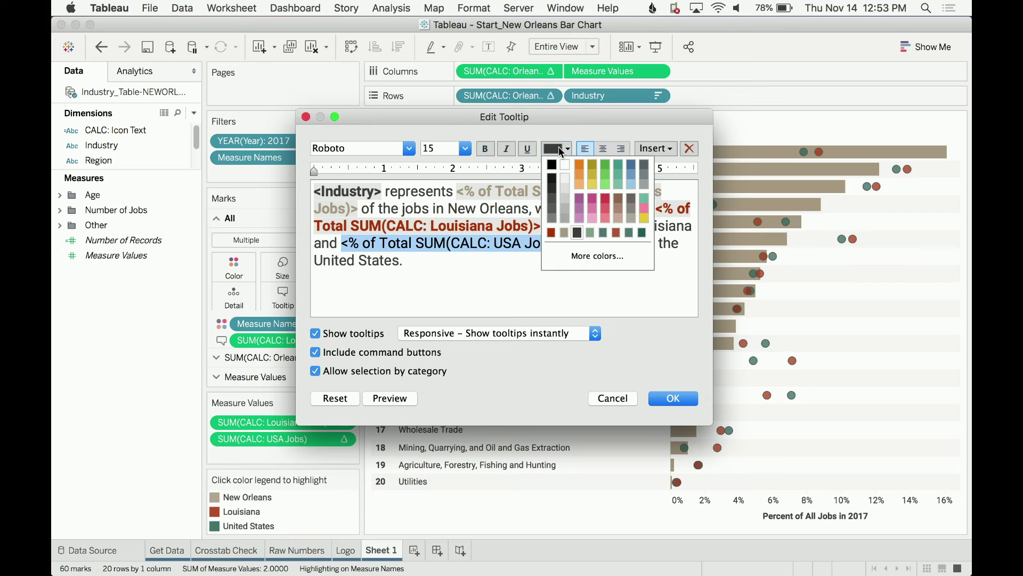
left_click(644, 239)
left_click(599, 272)
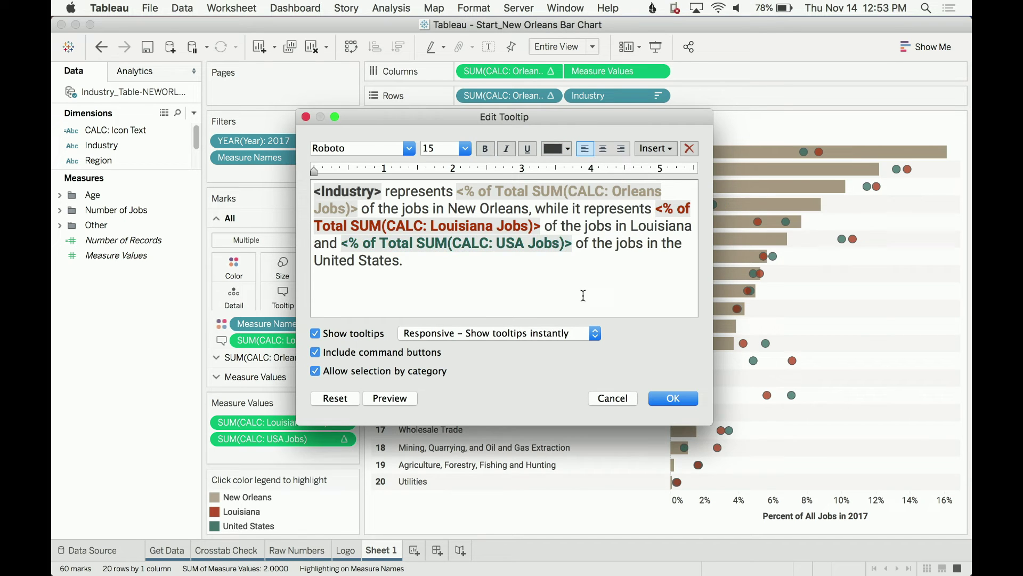
left_click(663, 400)
mouse_move(688, 171)
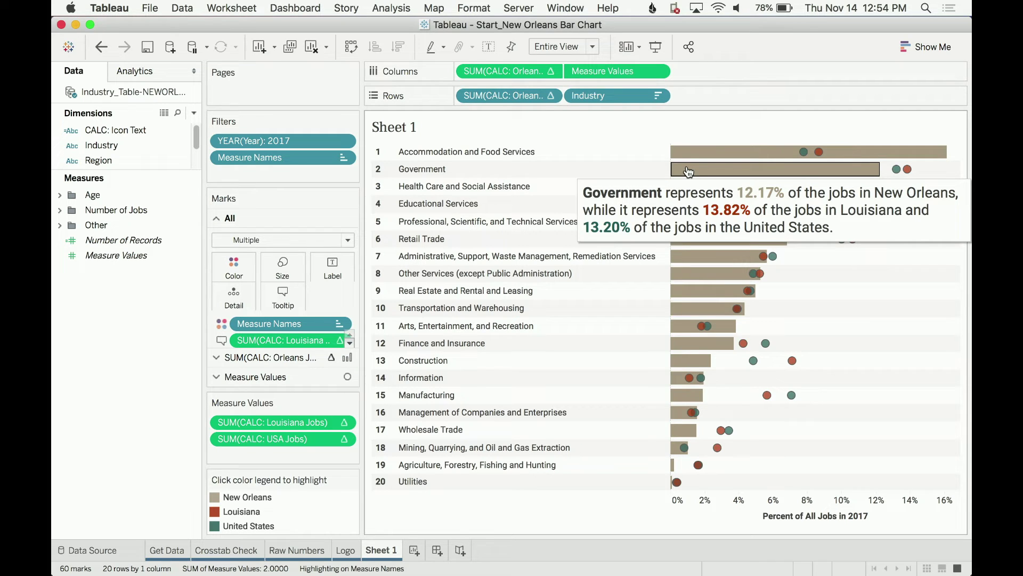
Step: Create a new dashboard and set its size to Automatic
left_click(439, 552)
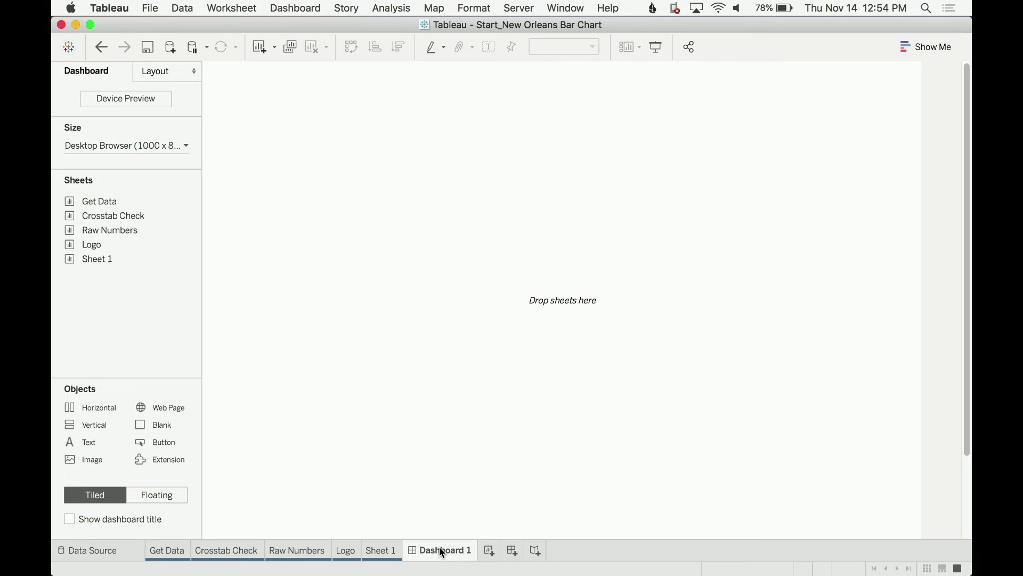
left_click(165, 146)
left_click(164, 169)
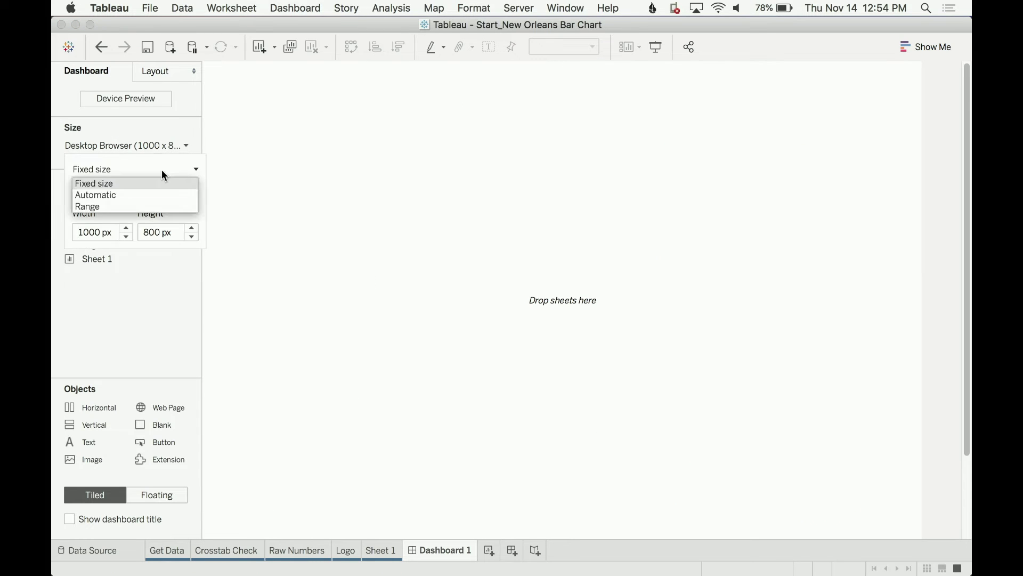
left_click(160, 195)
left_click(143, 336)
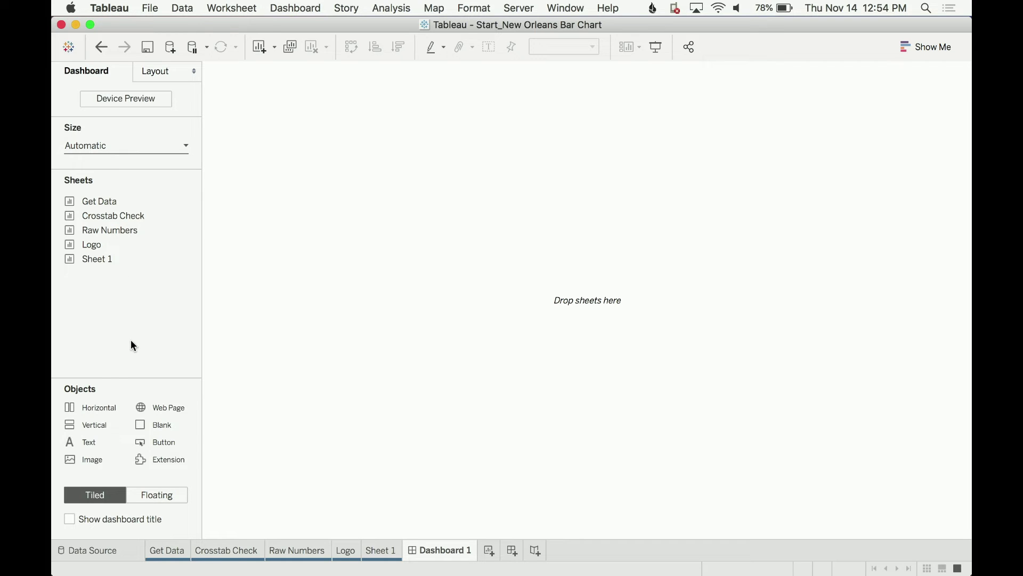
Step: Add a vertical container filling the dashboard and stack two blank objects inside it
mouse_move(85, 426)
left_mouse_down()
mouse_move(338, 324)
mouse_move(372, 322)
left_mouse_up()
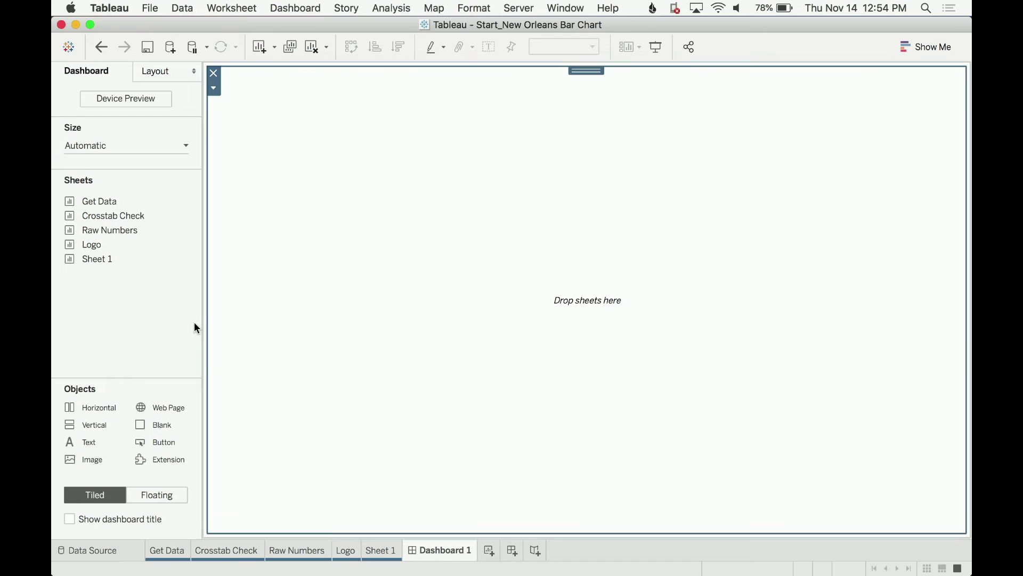
left_click_drag(164, 430, 331, 383)
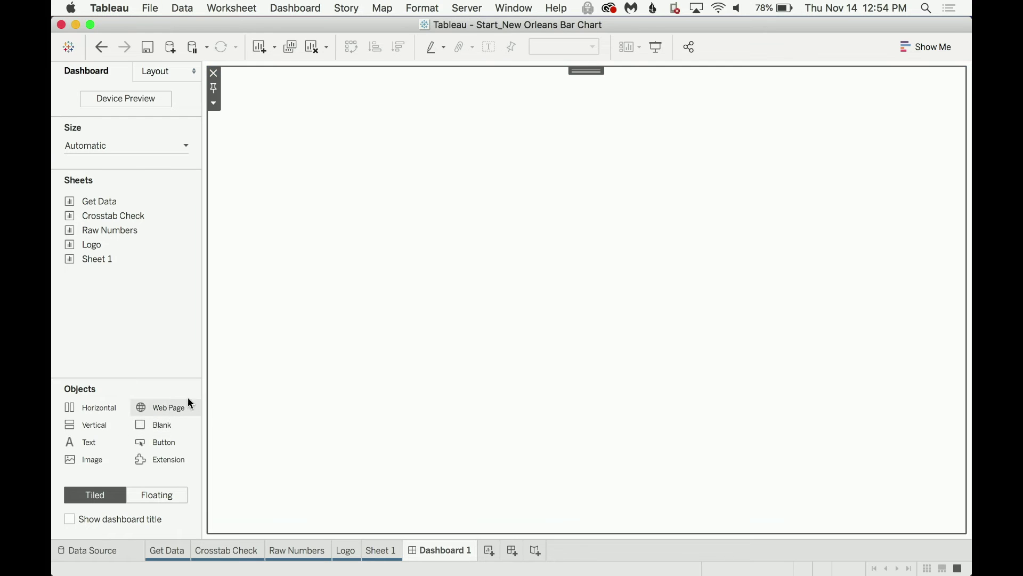
mouse_move(160, 422)
left_mouse_down()
mouse_move(338, 463)
mouse_move(364, 502)
left_mouse_up()
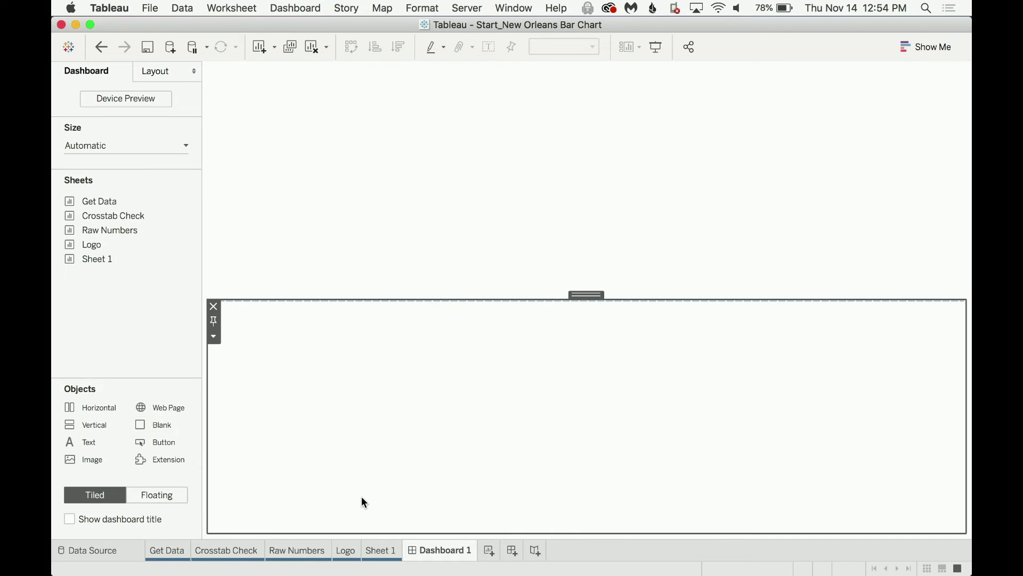
left_click(613, 254)
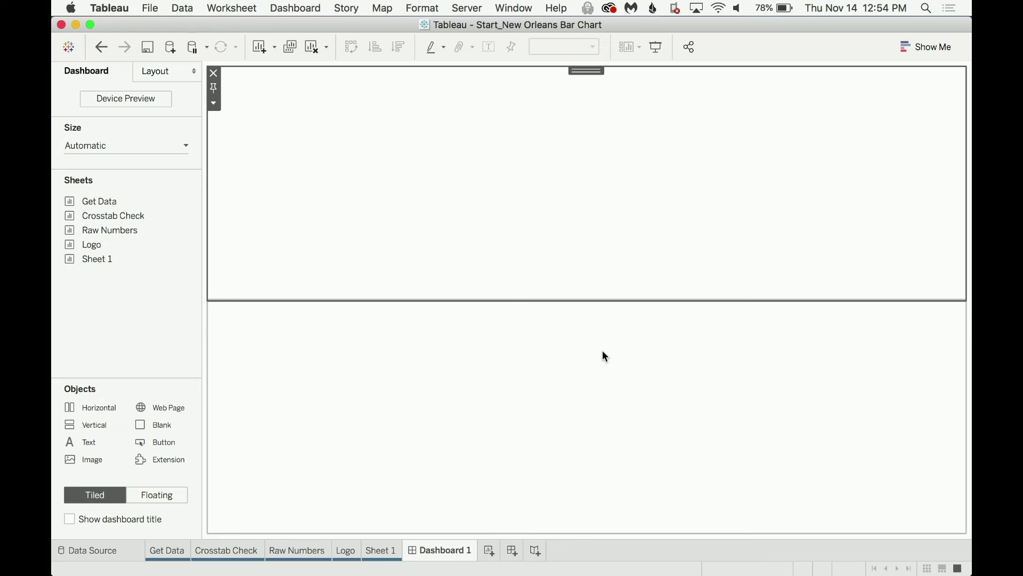
left_click(602, 350)
left_click(585, 296)
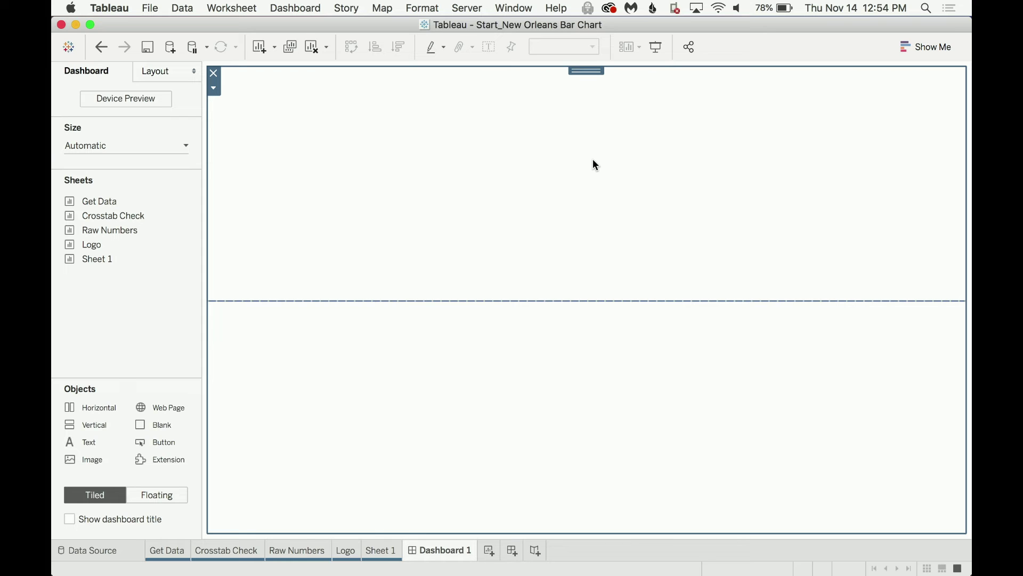
Step: Place Sheet 1 between the two blanks in the vertical container and add a horizontal container directly above the sheet
left_click(132, 323)
left_click_drag(111, 259, 270, 278)
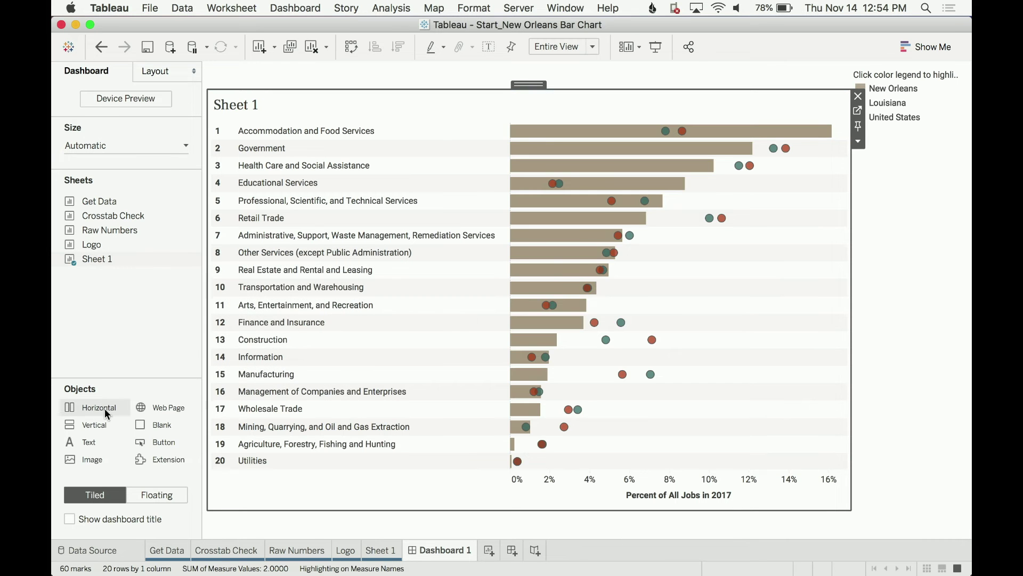
left_click_drag(105, 408, 311, 187)
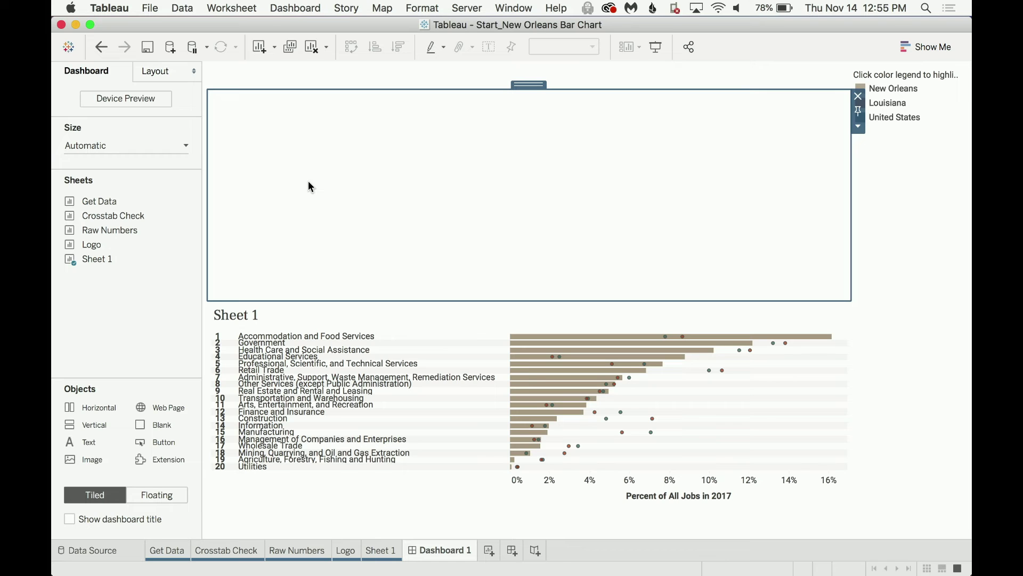
Step: Remove the container holding the colour legend from the dashboard
left_click(885, 179)
left_click(844, 73)
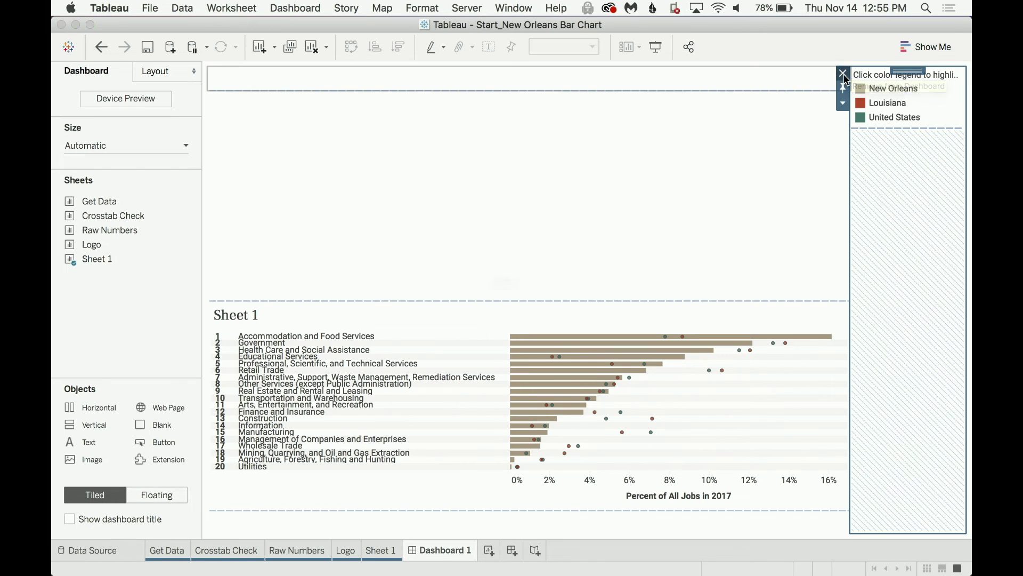
left_click(574, 331)
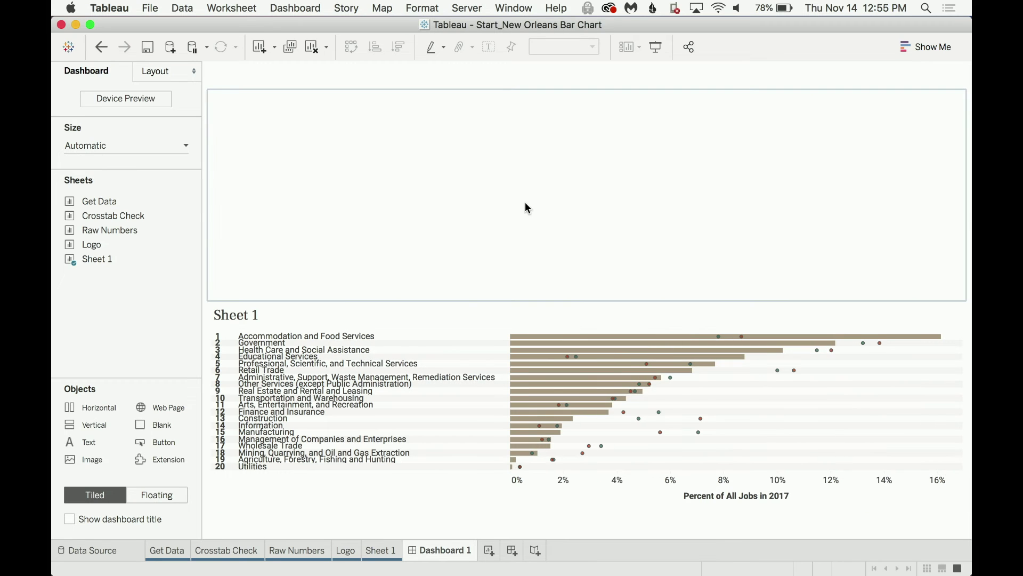
Step: Shrink the horizontal container to about 108 px high and remove the blank object above it
left_click_drag(517, 299, 510, 168)
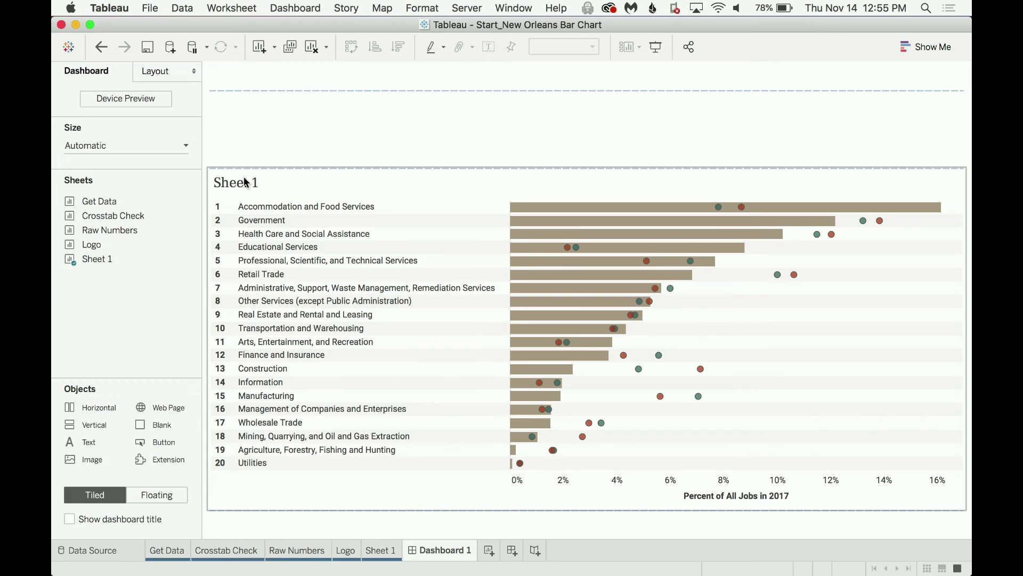
left_click(431, 90)
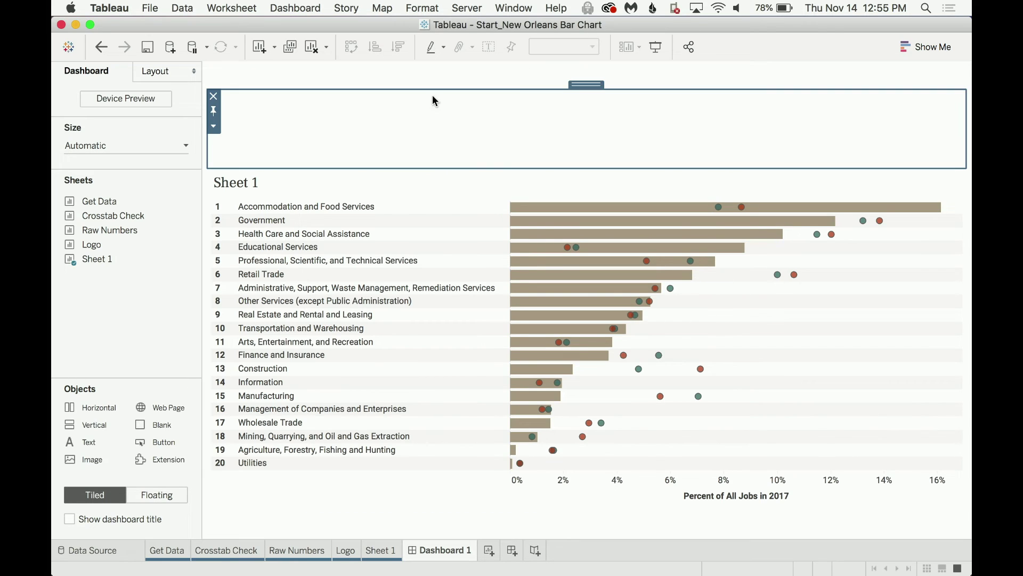
left_click(214, 73)
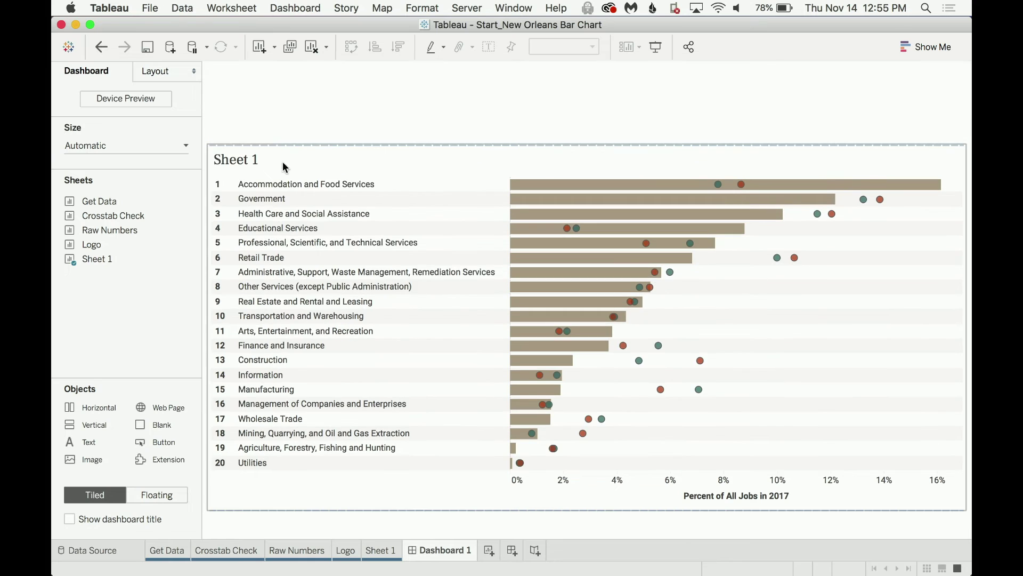
Step: Hide the Sheet 1 title on the dashboard and remove the blank object below the chart
right_click(267, 159)
left_click(320, 196)
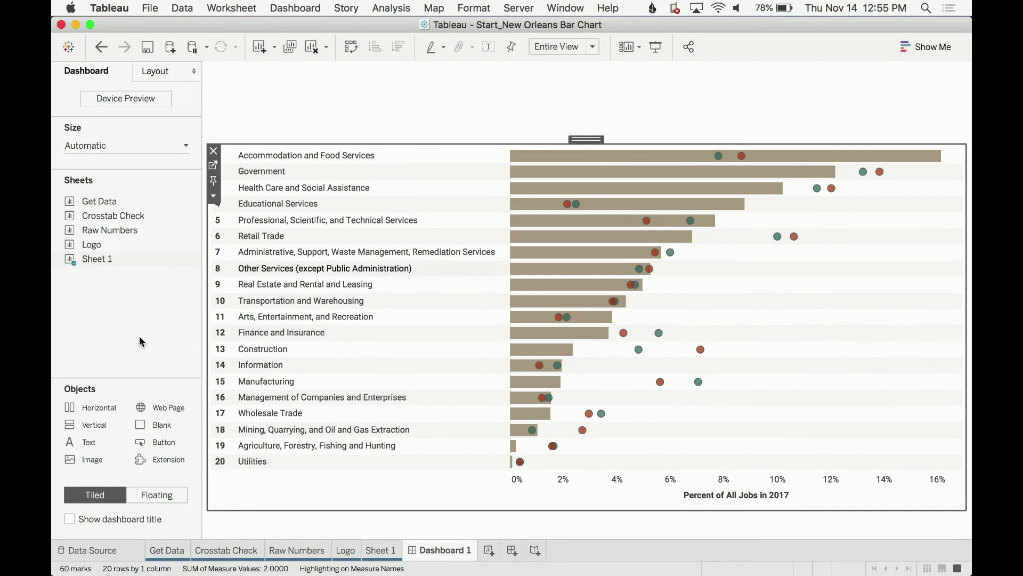
left_click(263, 531)
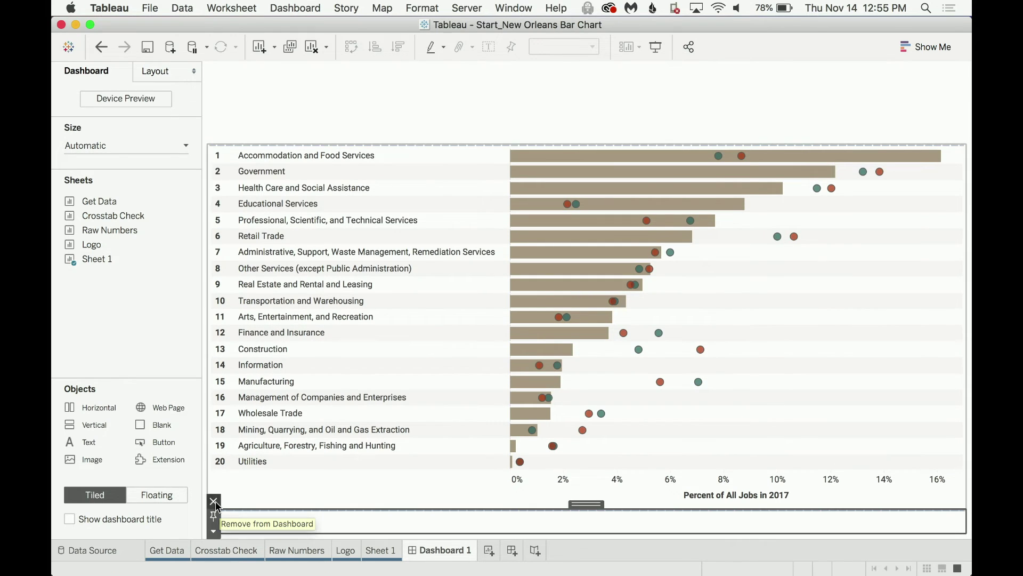
left_click(223, 522)
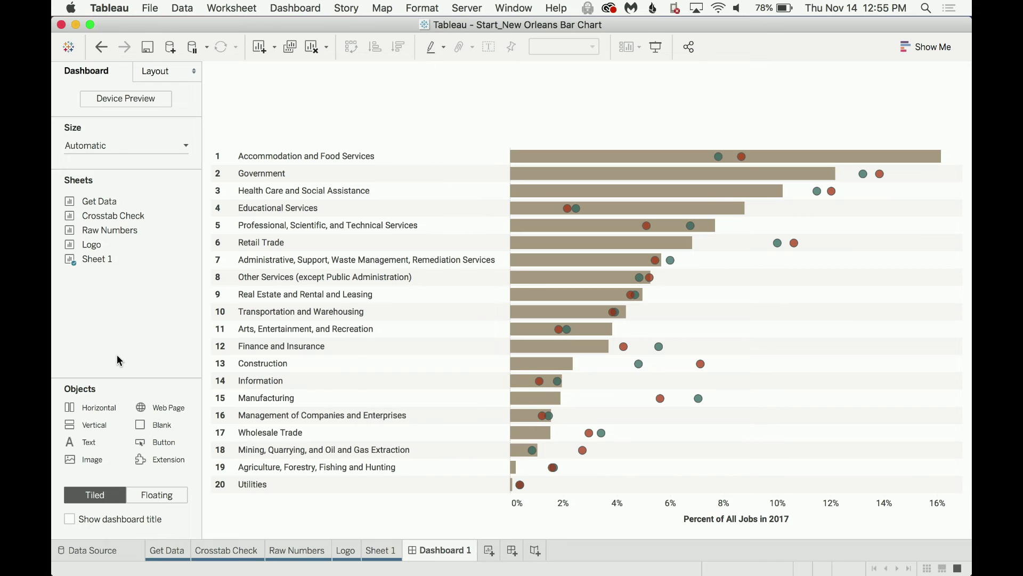
Step: Give the horizontal container above the chart a dark grey background
left_click(506, 87)
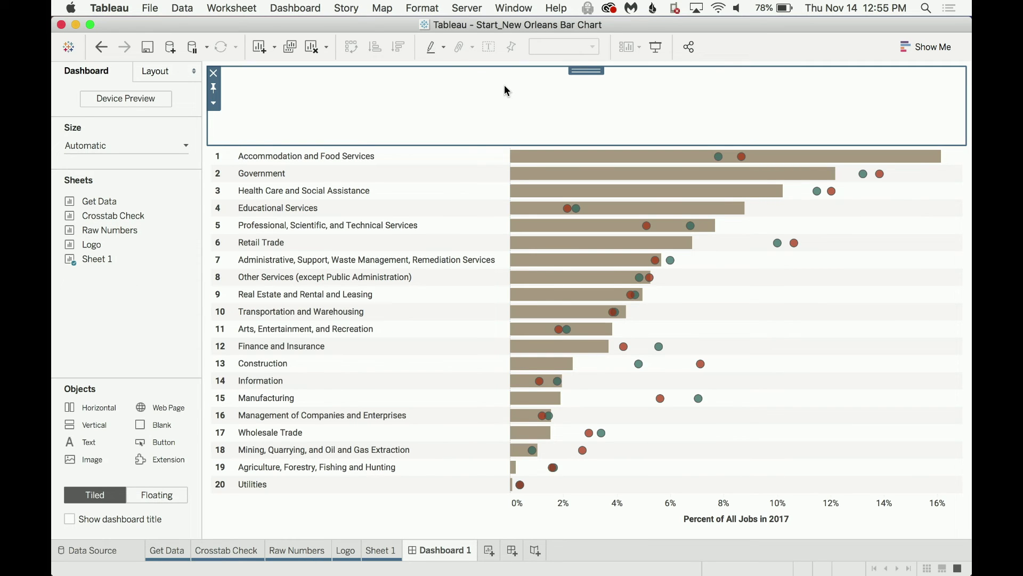
left_click(159, 71)
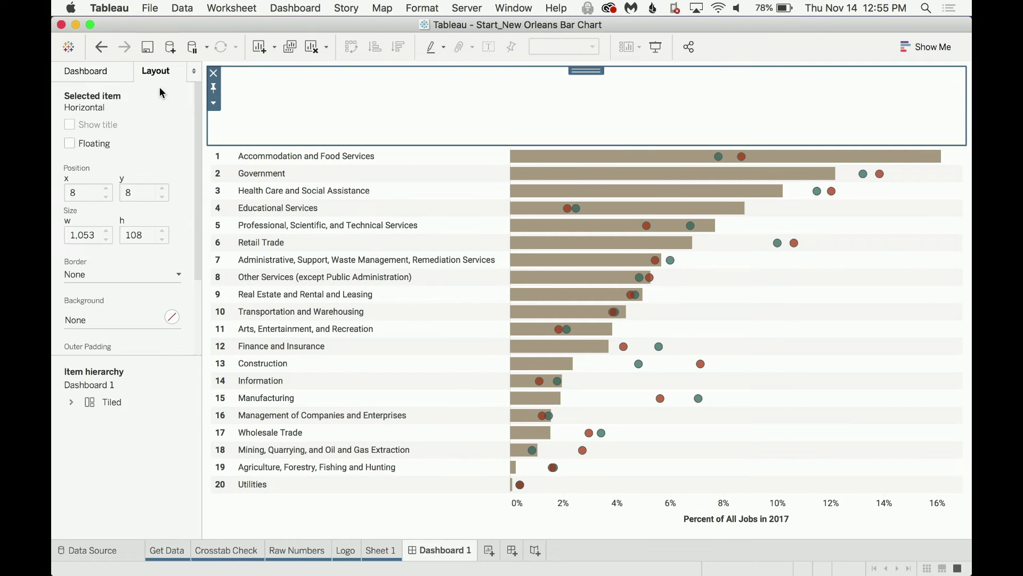
left_click(172, 317)
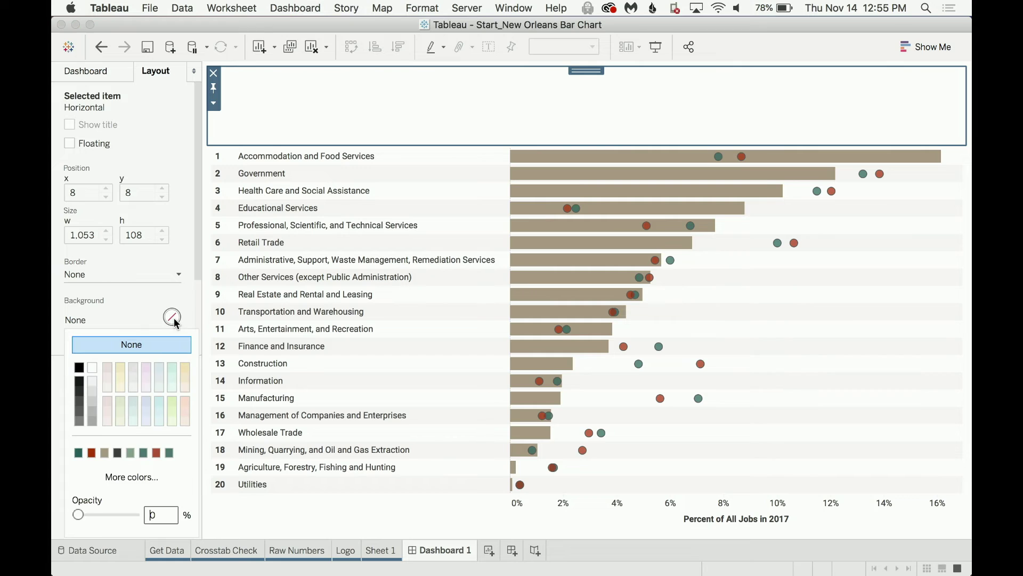
left_click(118, 453)
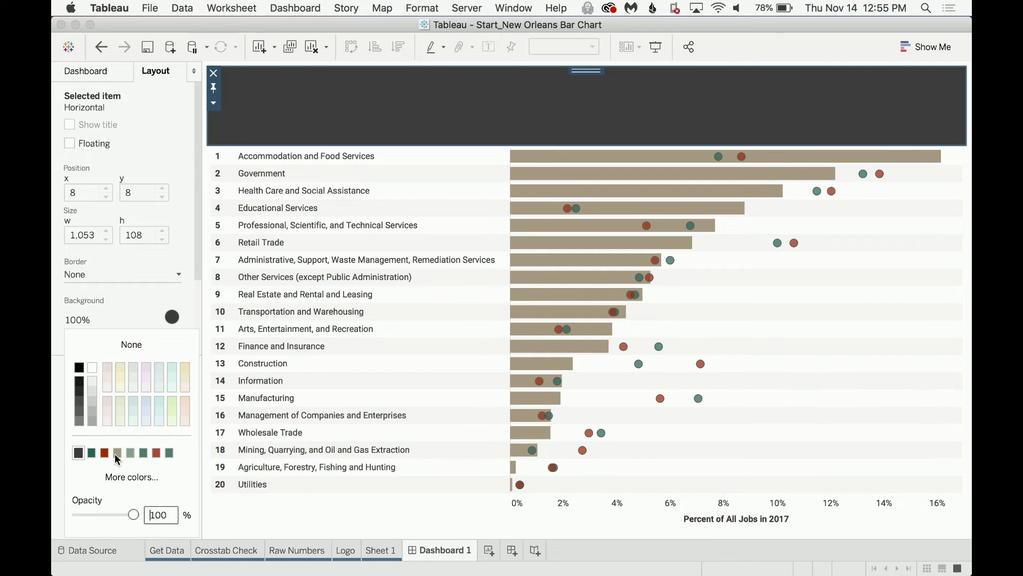
left_click(152, 141)
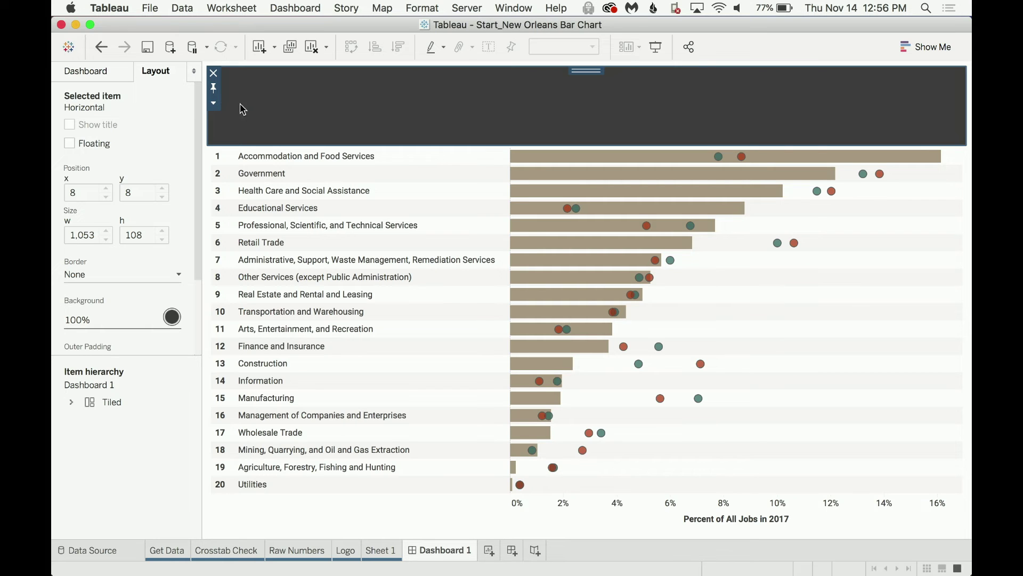
Step: Set the bar chart's inner padding to 8 on the top, left and right and 0 on the bottom
scroll(154, 184, "down", 4)
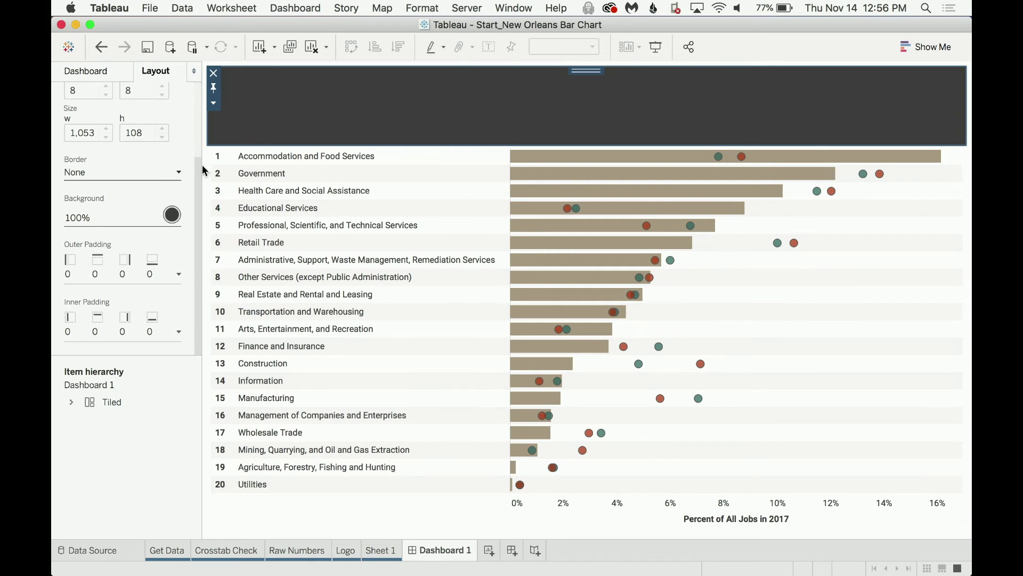
left_click(331, 158)
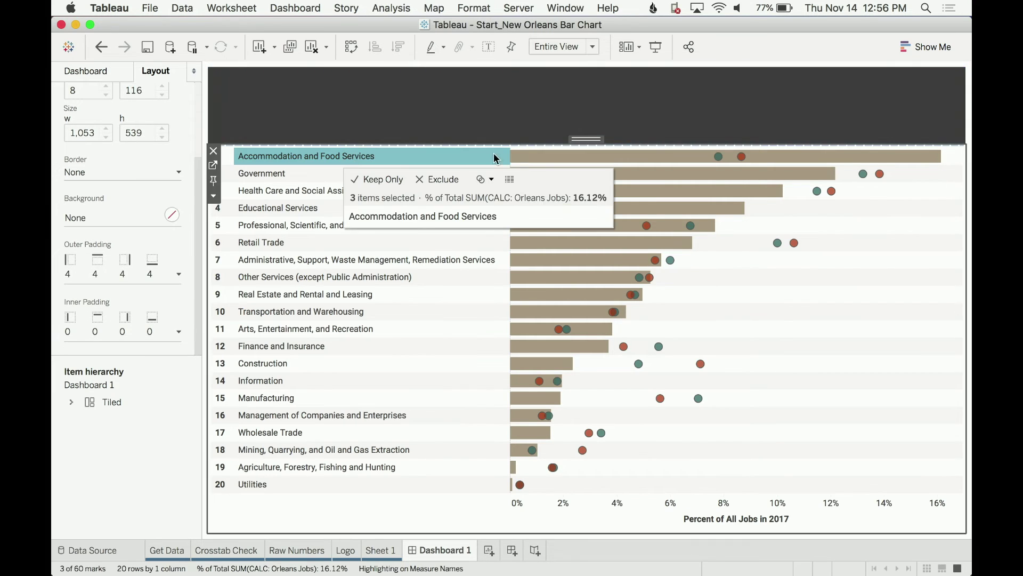
left_click(353, 155)
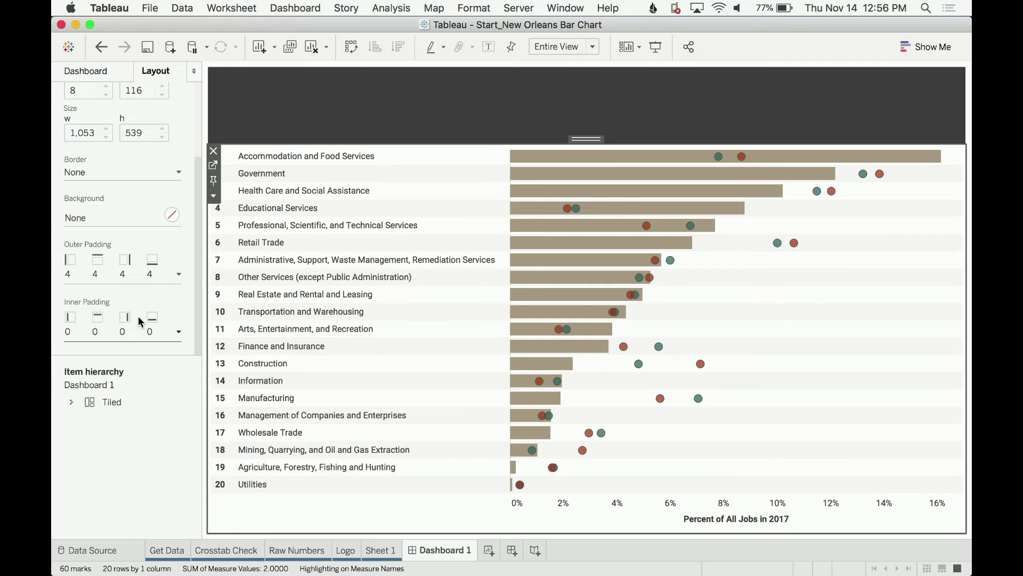
left_click(97, 332)
type("8")
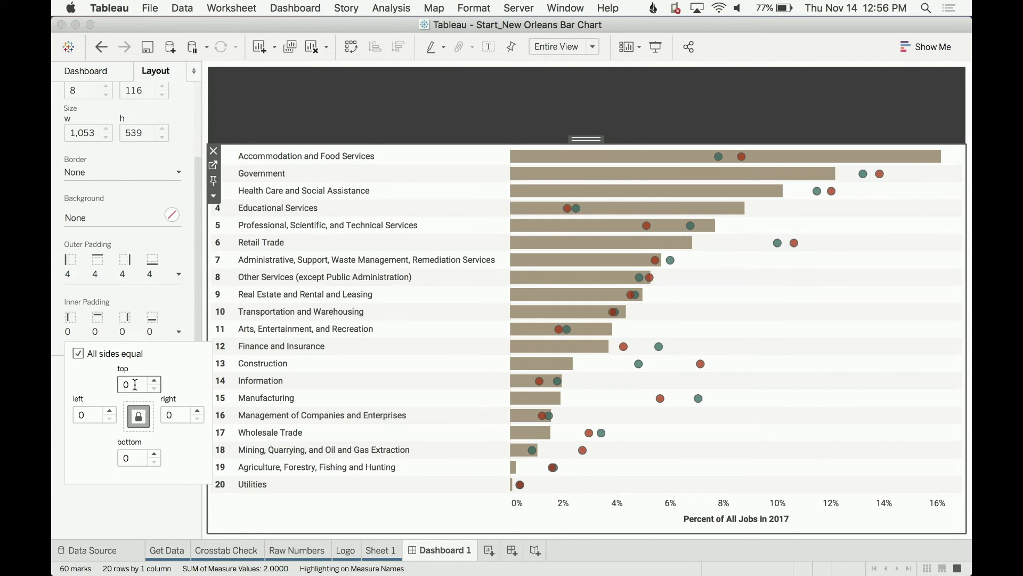
left_click(138, 417)
double_click(140, 457)
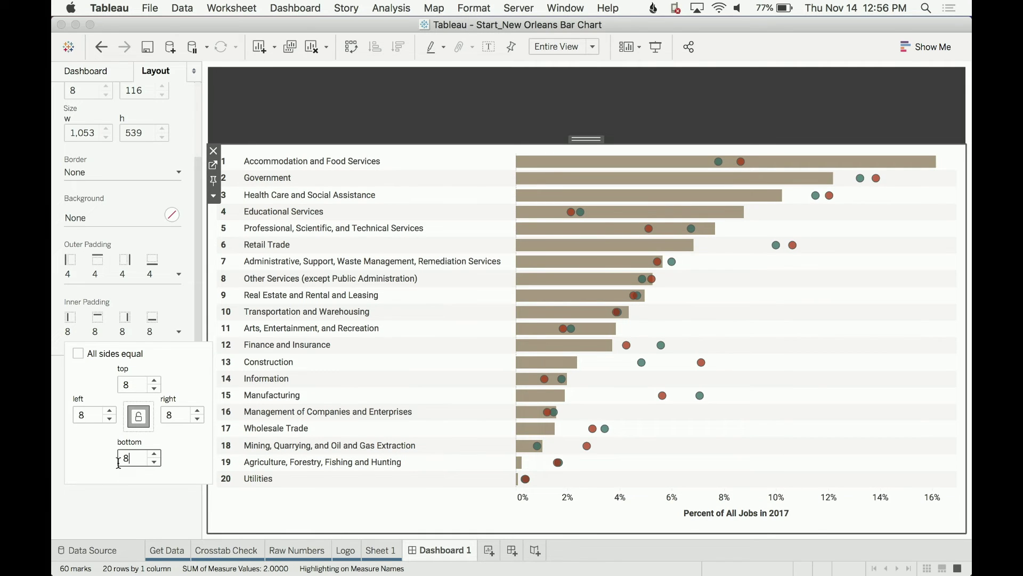
type("0")
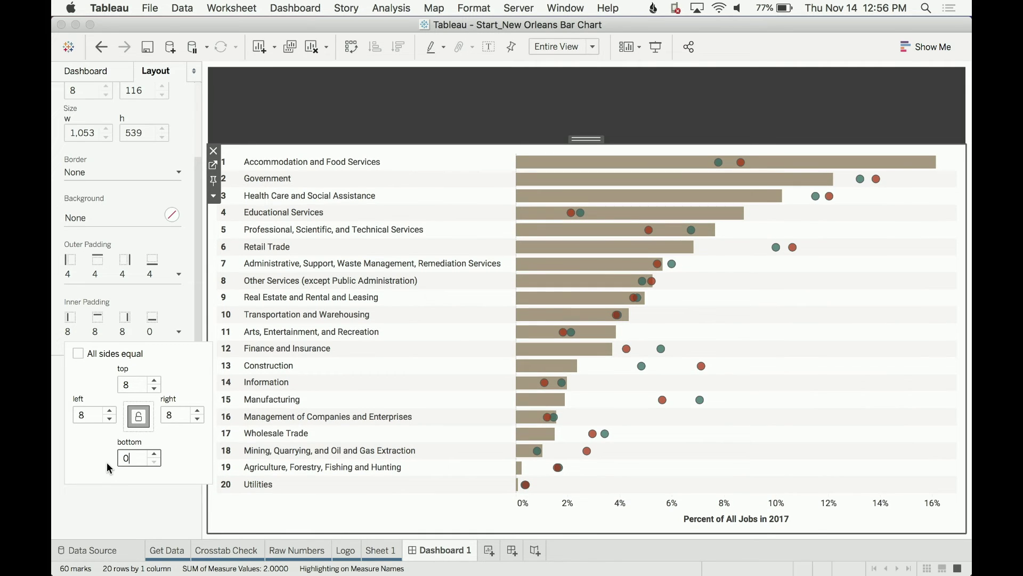
left_click(110, 527)
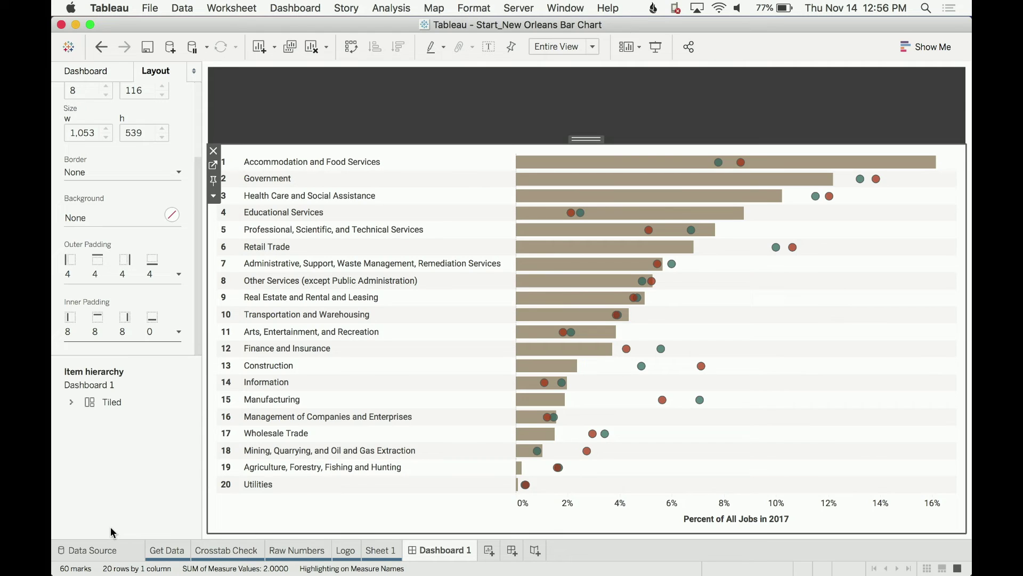
Step: Set the inner padding of the dashboard's outer tiled container to 8 on all sides
left_click(468, 107)
double_click(596, 70)
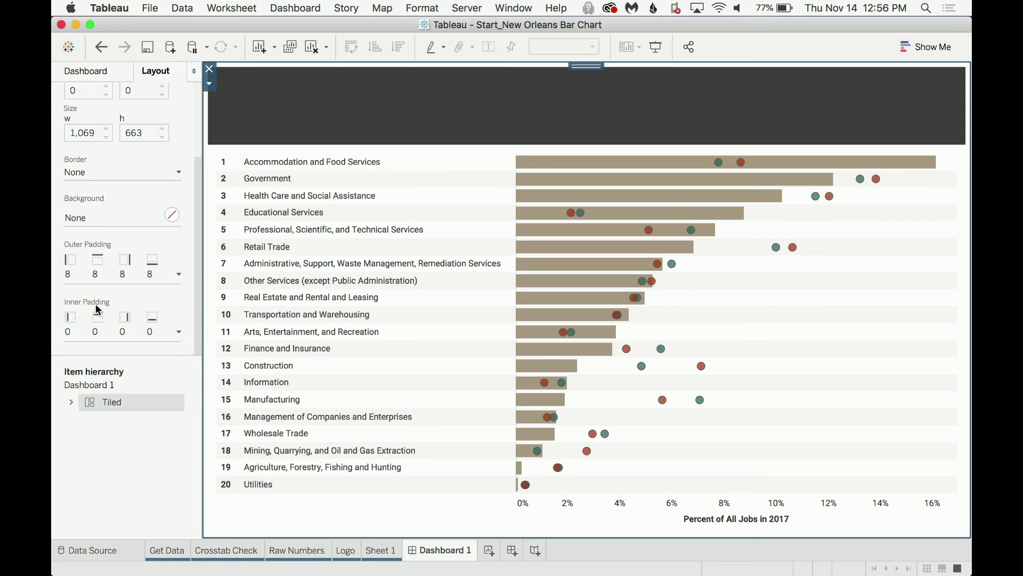
left_click(70, 336)
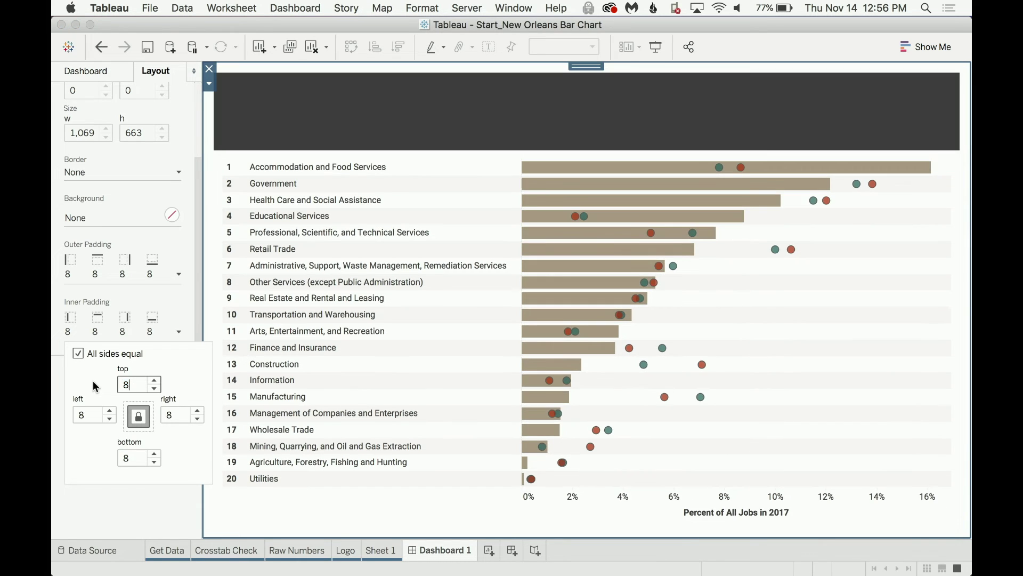
left_click(123, 517)
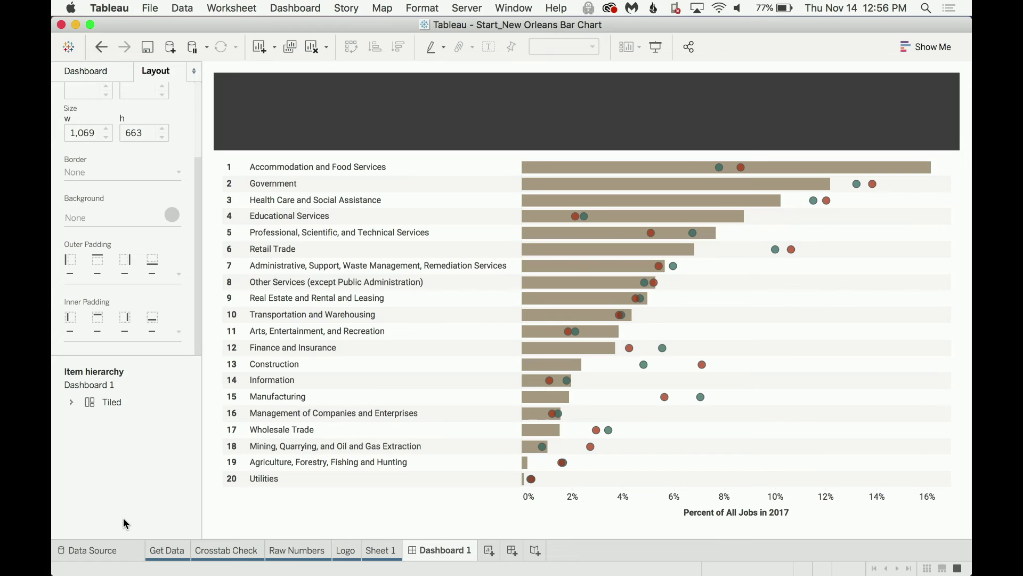
Step: Add a text object reading "Title" to the dark header container
left_click(119, 71)
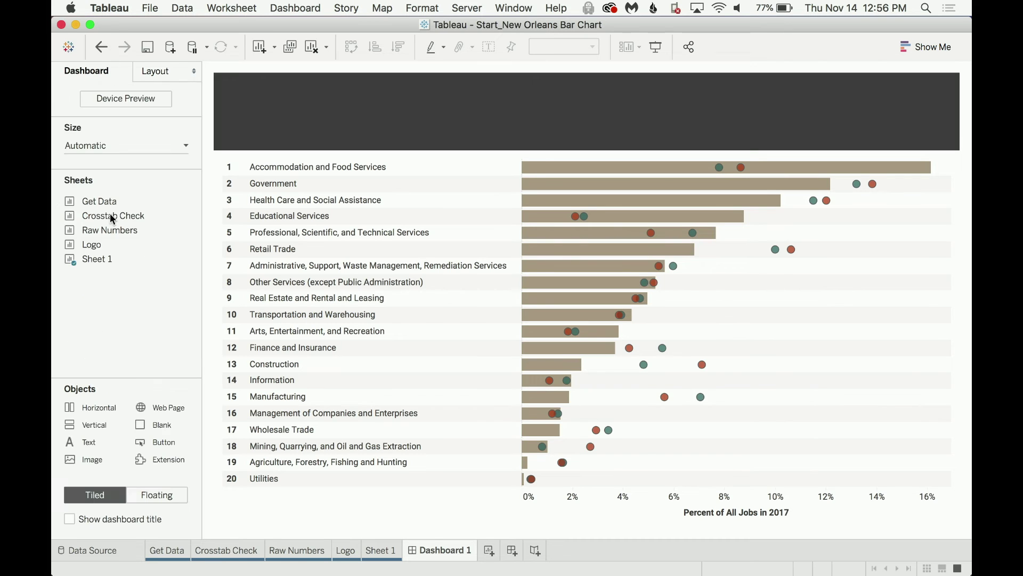
left_click_drag(94, 446, 317, 114)
type("Title")
Step: Format the header's "Title" text as white Frank Ruhl Libre at size 24
key("super+a")
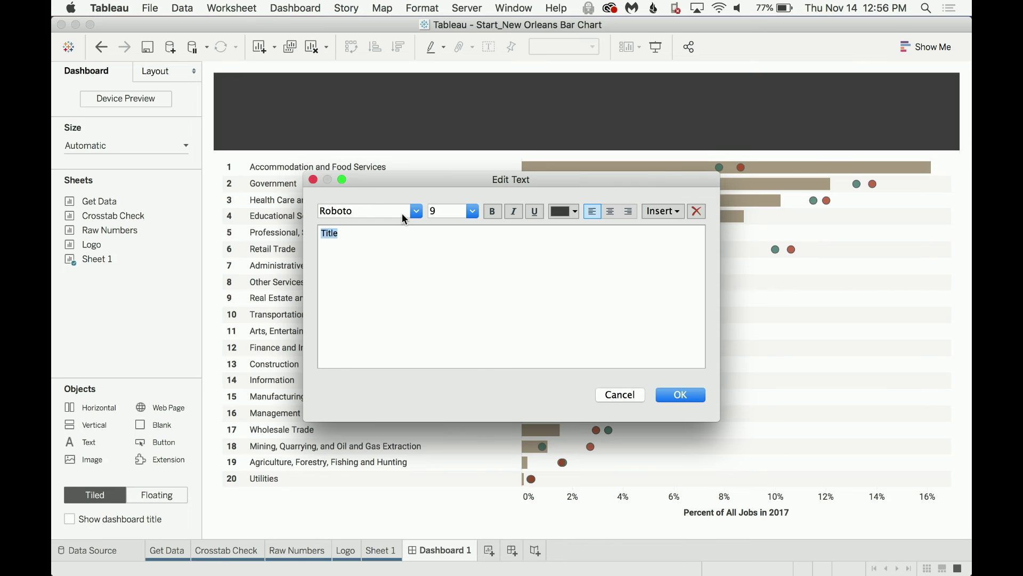
left_click(417, 211)
scroll(420, 220, "up", 10)
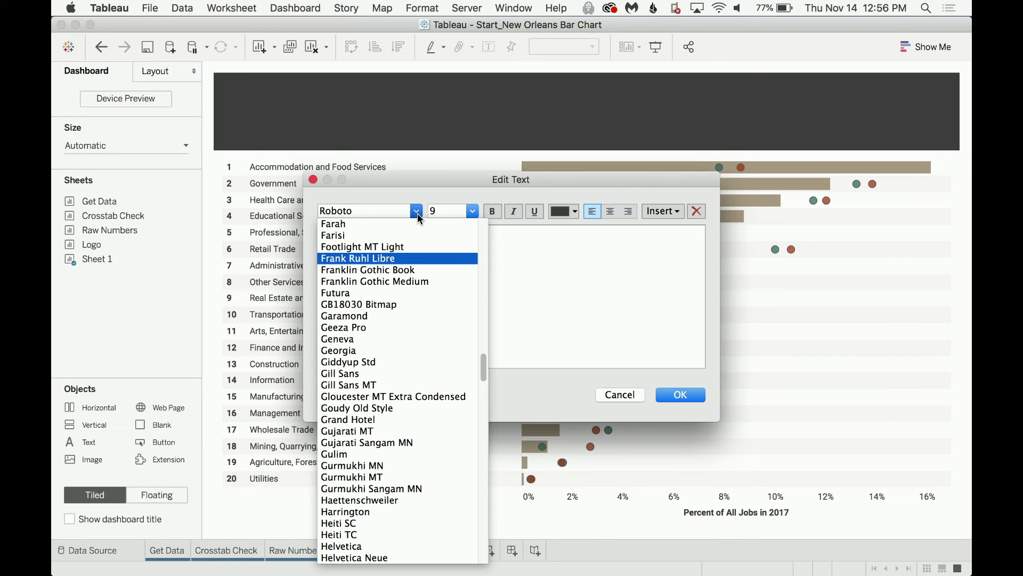
left_click(408, 259)
left_click(492, 212)
left_click(472, 212)
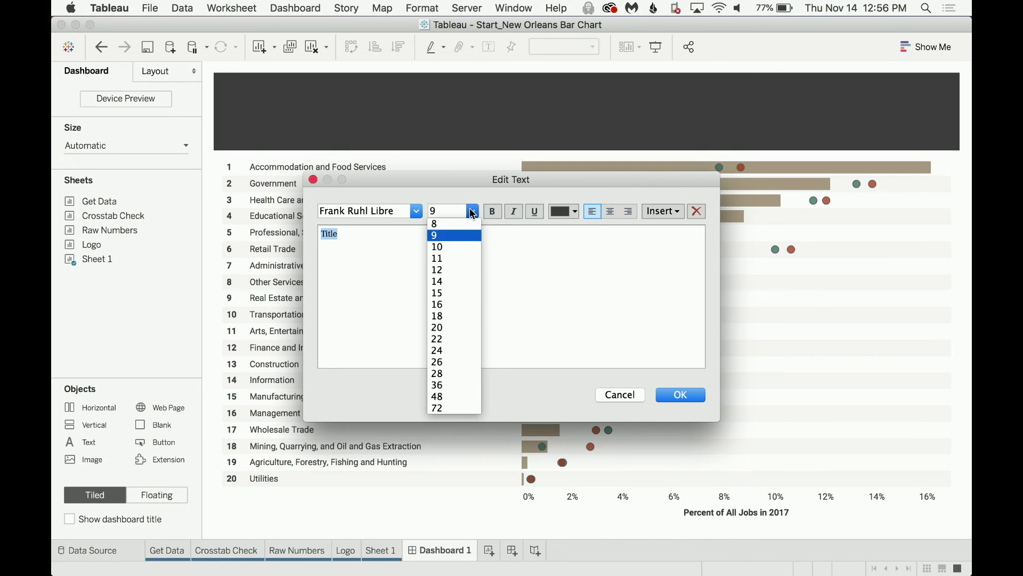
left_click(451, 351)
left_click(569, 213)
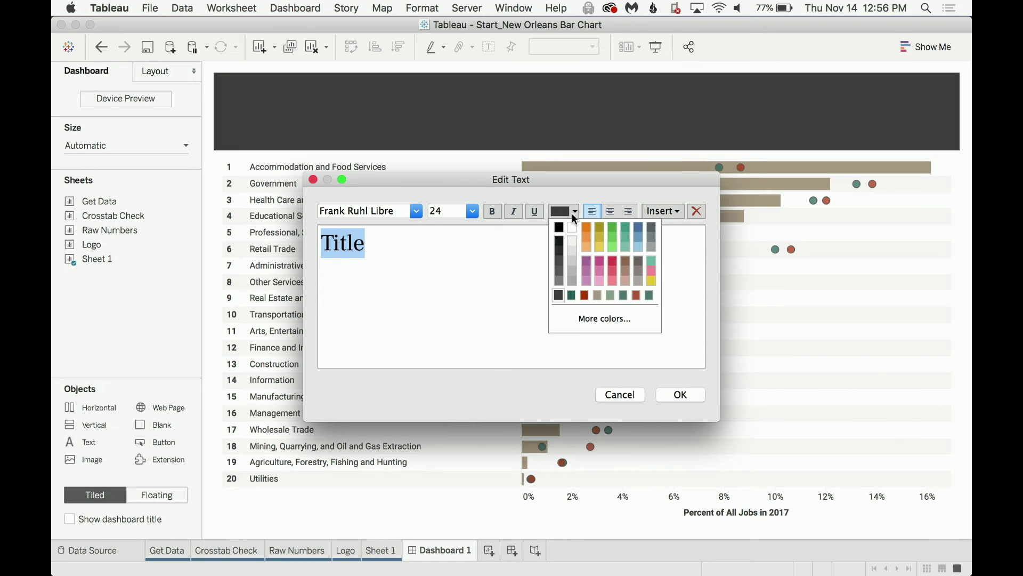
left_click(573, 230)
left_click(681, 395)
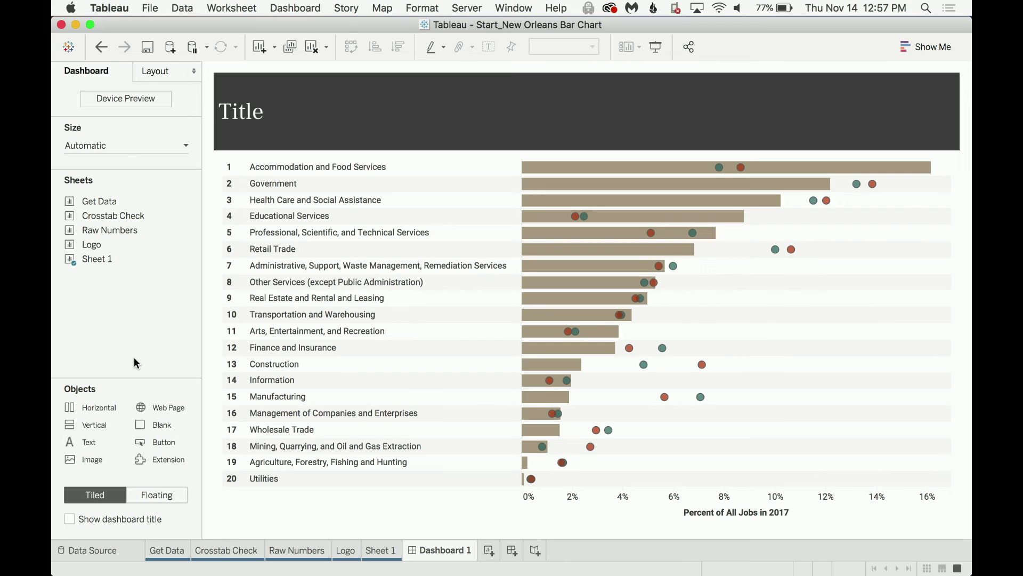
Step: Add a second text object reading "HOW TO READ THIS CHART" beside the title in the dark header
left_click_drag(80, 442, 530, 114)
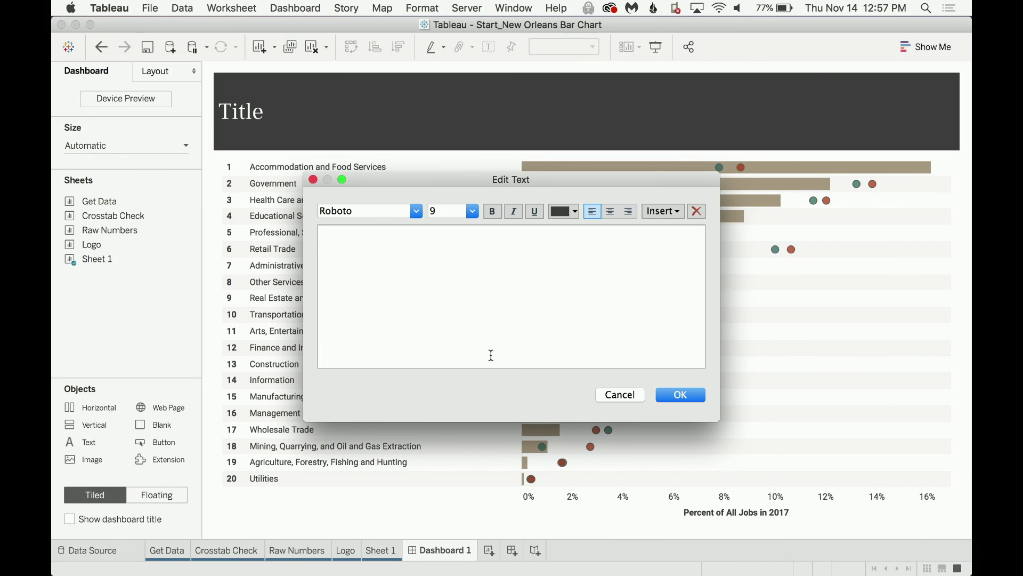
type("HOW TO READ THIS CHAR")
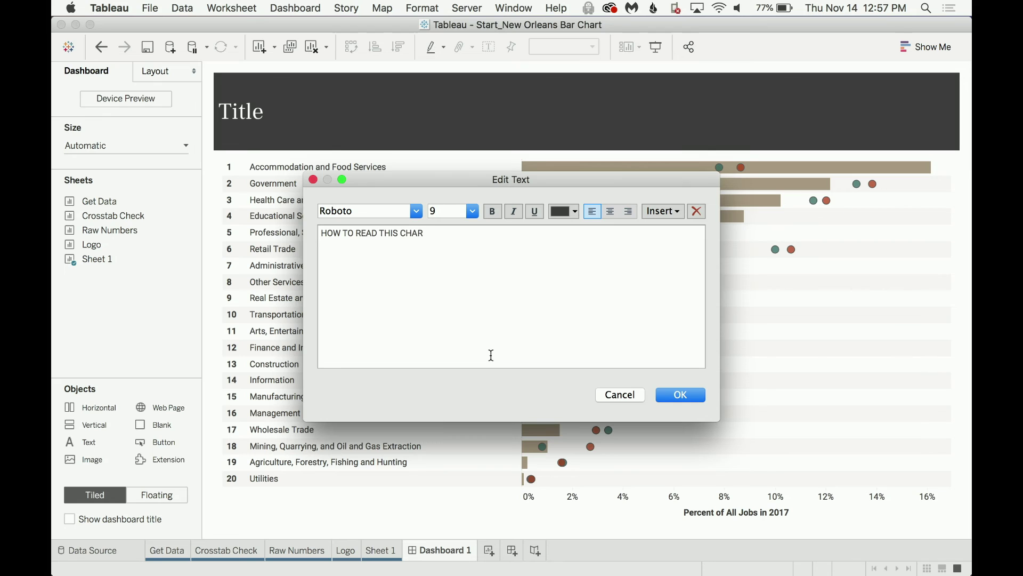
type("T")
Step: Format the "HOW TO READ THIS CHART" text as size 11, white and centred
key("super+a")
left_click(473, 211)
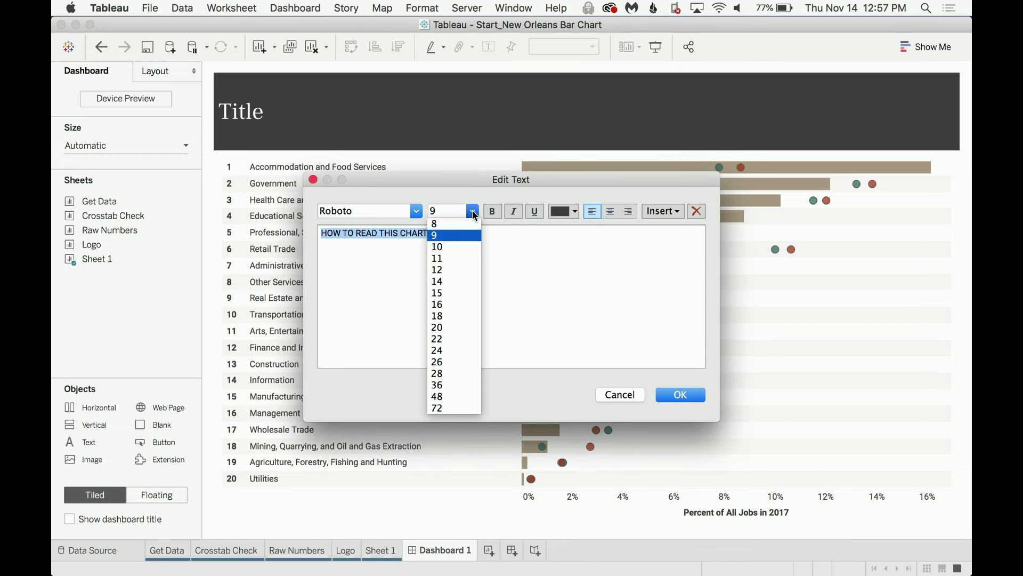
left_click(491, 257)
left_click(563, 211)
left_click(567, 224)
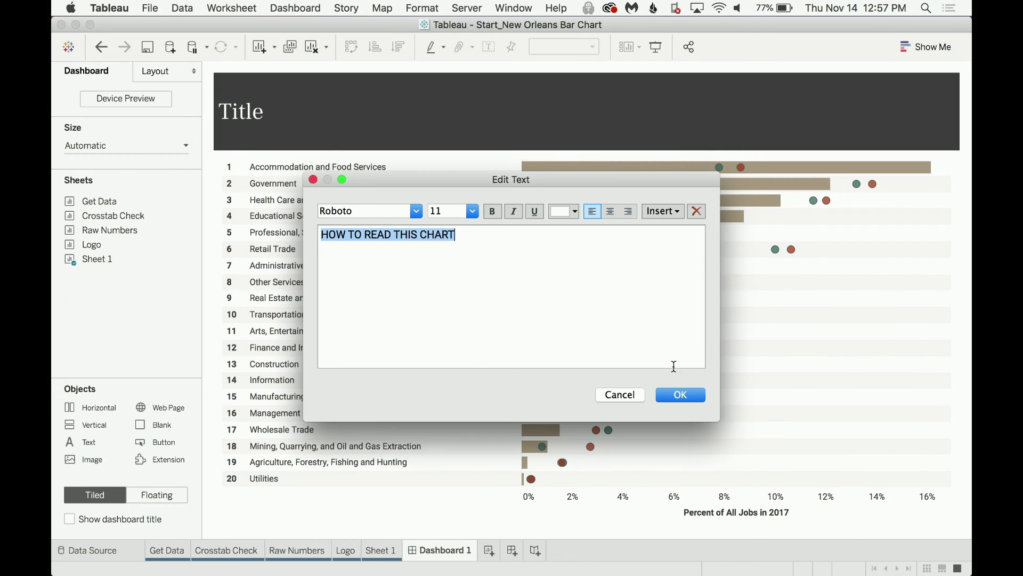
left_click(611, 211)
left_click(680, 395)
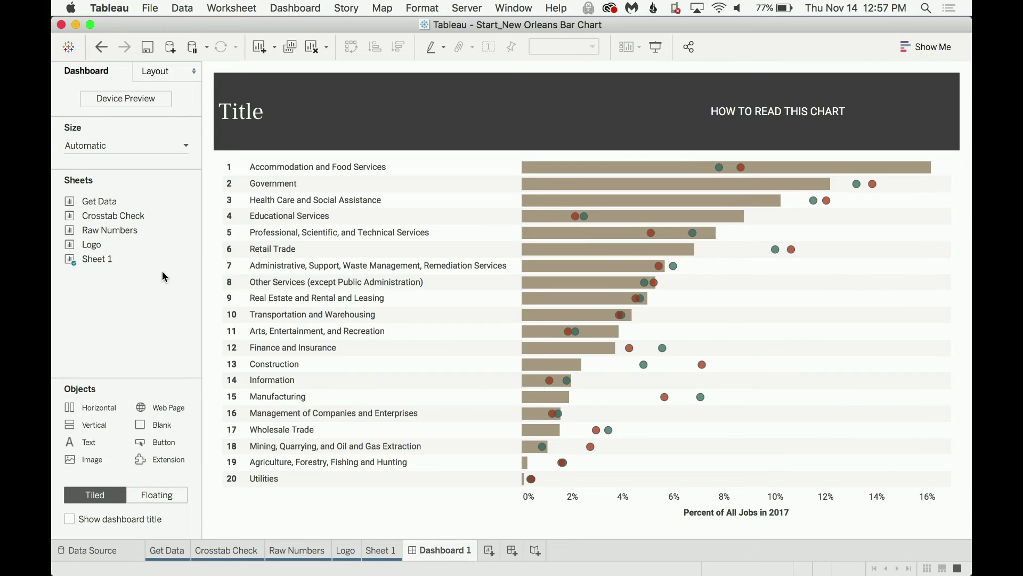
Step: Add a narrow vertical container at the right end of the header and place the Logo sheet in it
left_click_drag(94, 421, 655, 123)
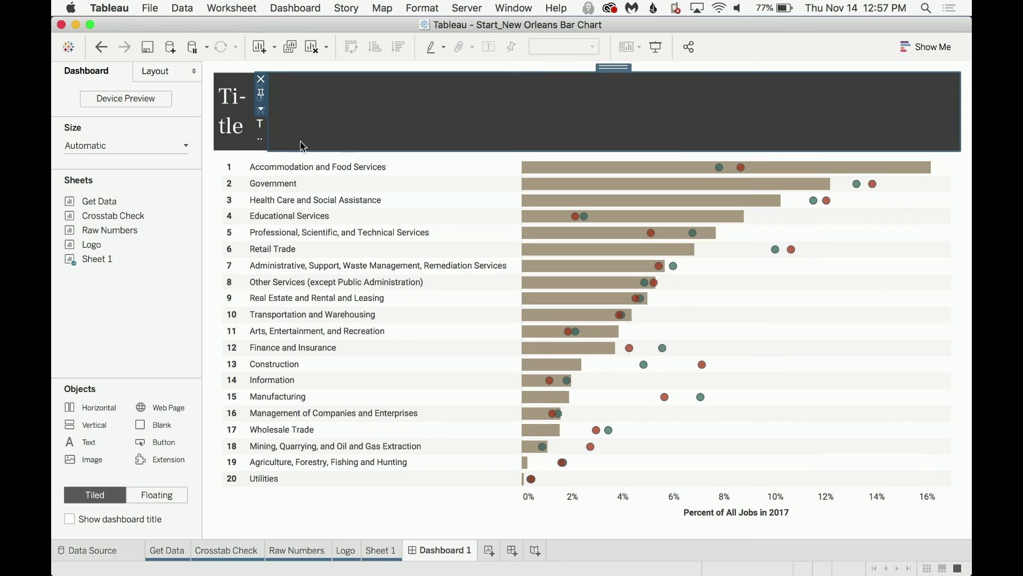
mouse_move(95, 245)
left_click_drag(95, 246, 956, 106)
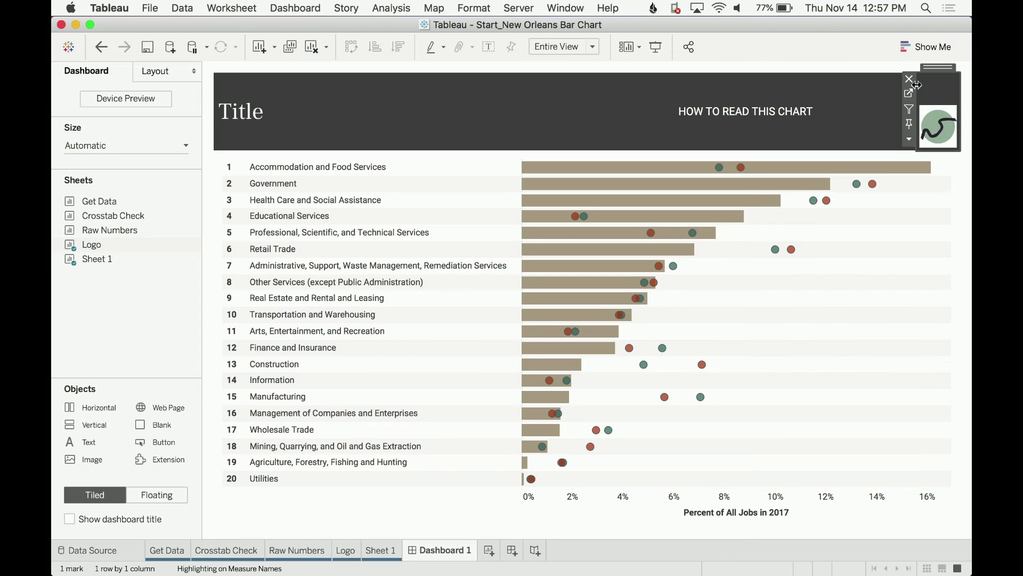
left_click(901, 96)
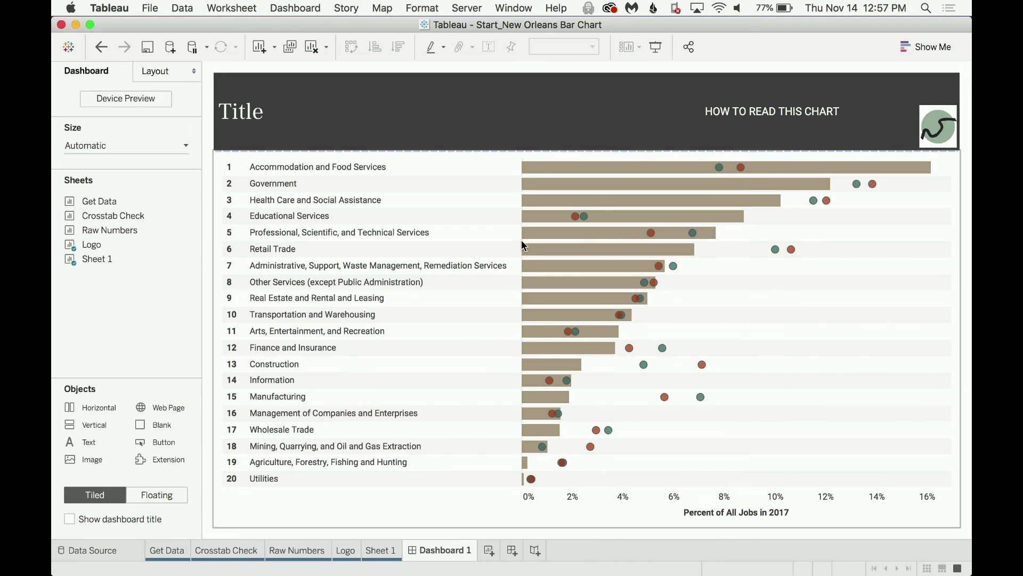
Step: Set the Logo worksheet's background shading to the header's dark grey and return to Dashboard 1
left_click(347, 550)
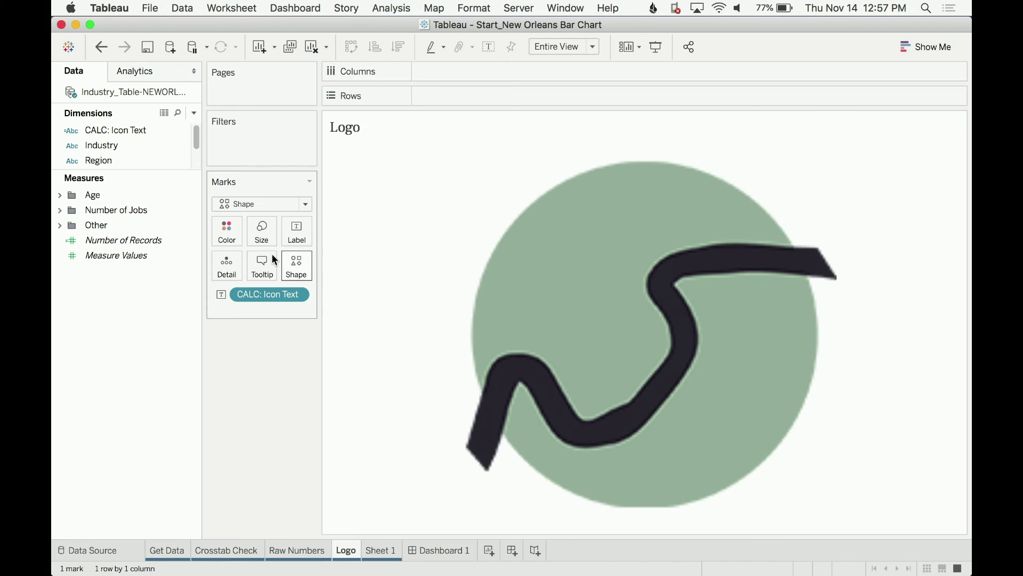
right_click(412, 249)
left_click(450, 321)
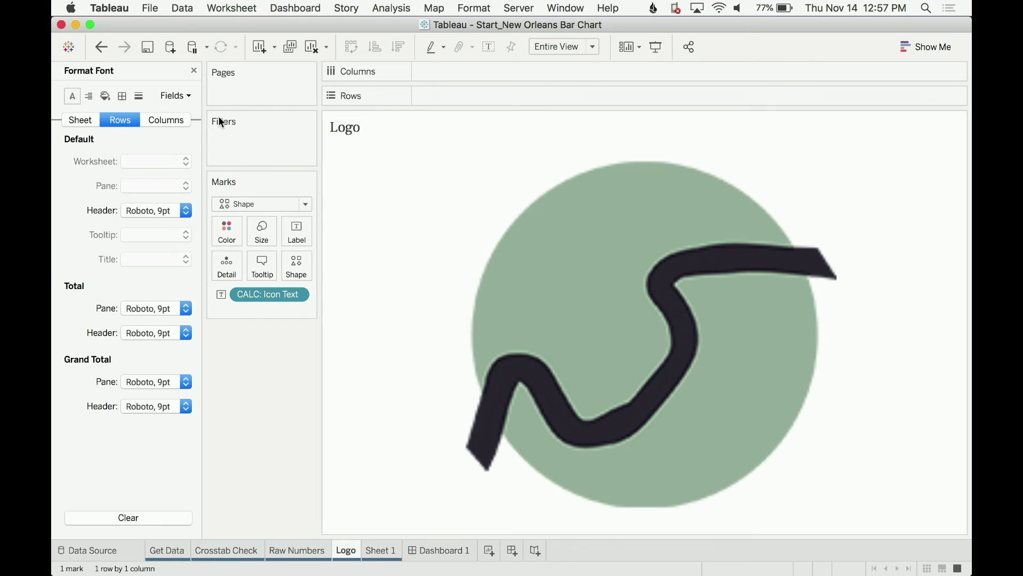
left_click(105, 96)
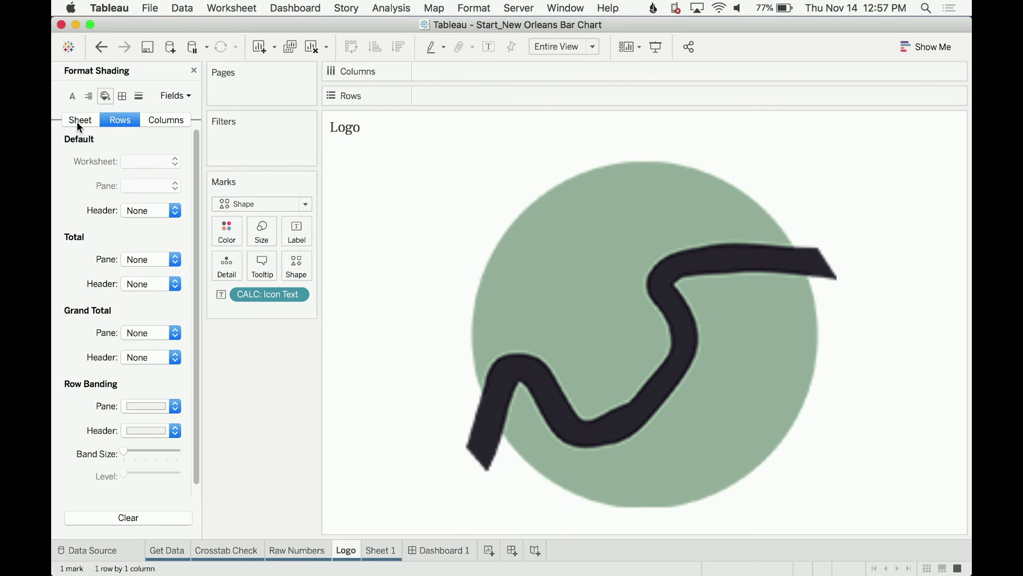
left_click(77, 122)
left_click(142, 163)
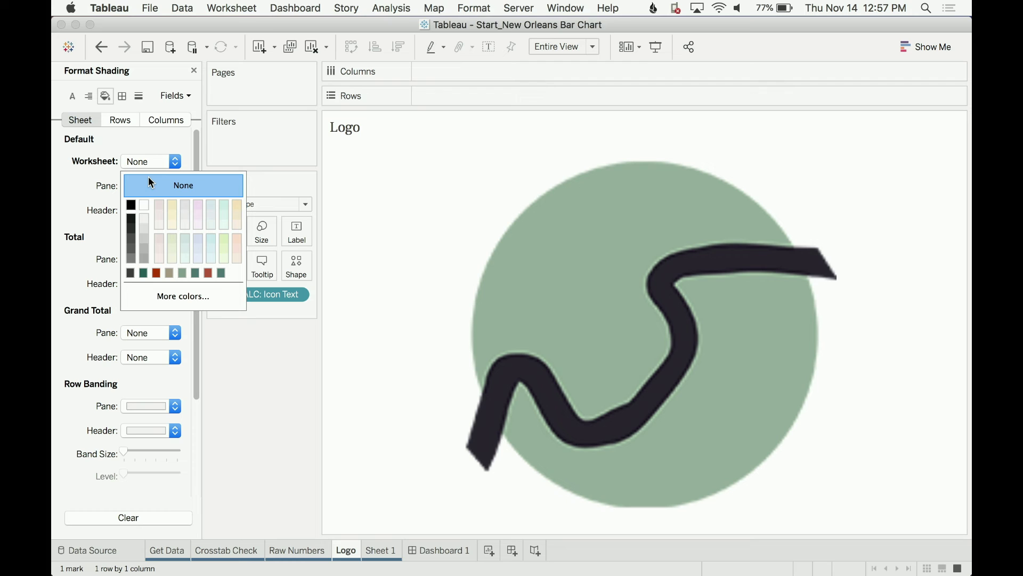
left_click(446, 552)
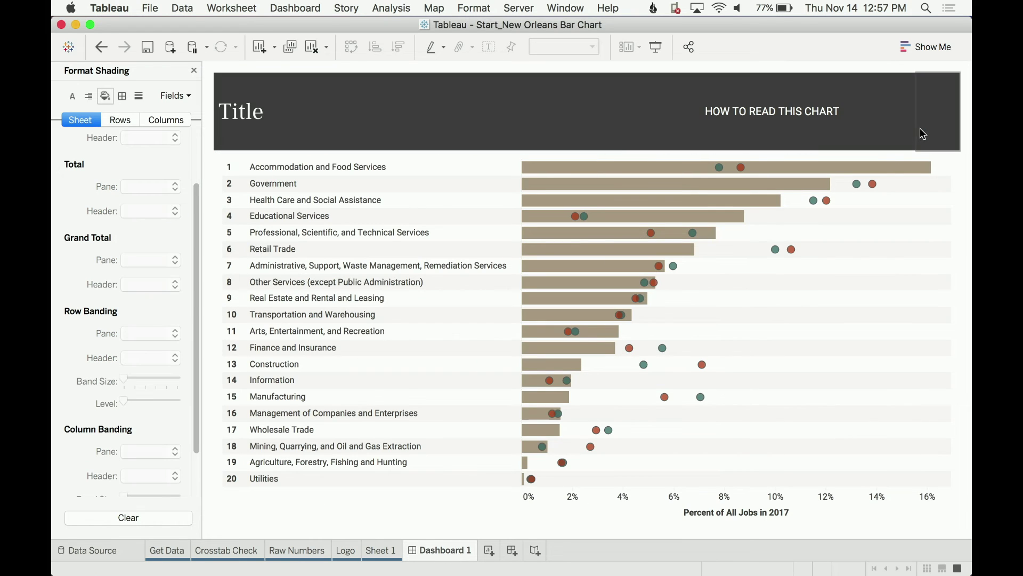
Step: Widen the logo container by shifting the "HOW TO READ THIS CHART" text object towards the title
left_click(674, 114)
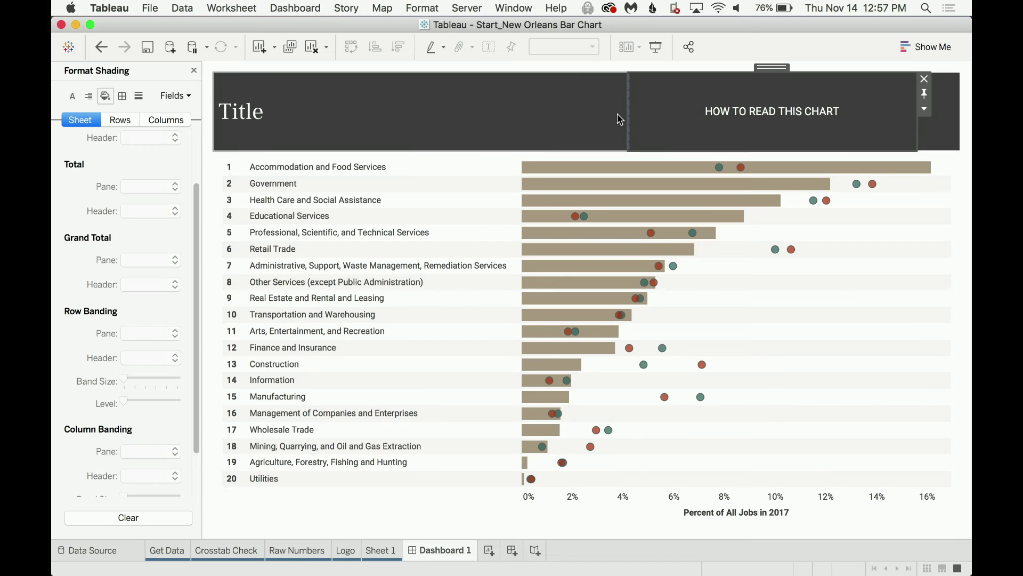
left_click_drag(626, 116, 542, 120)
left_click_drag(830, 111, 829, 111)
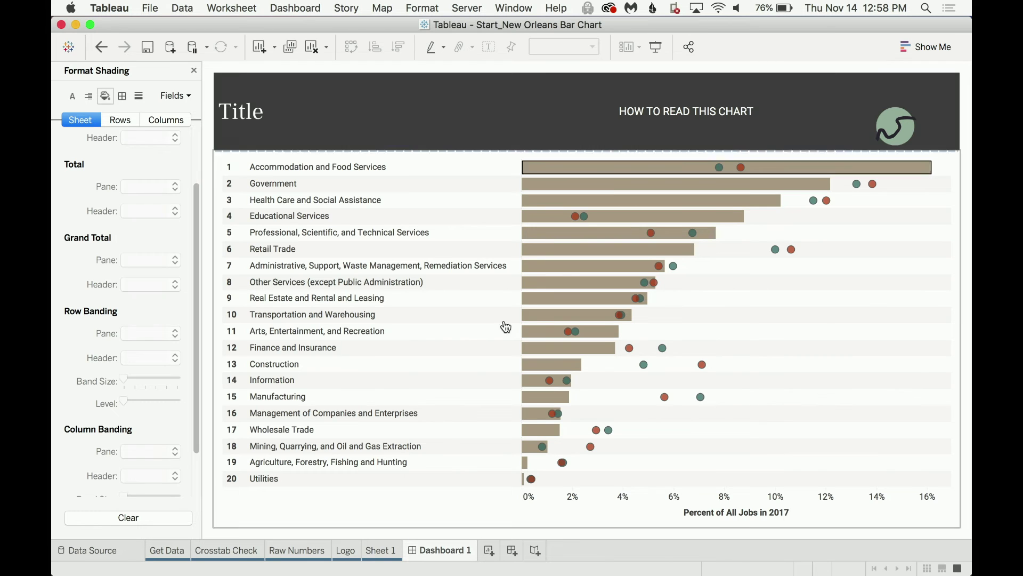
Step: Add a text object reading "THE COWEN INSTITUTE" below the header logo, formatted white and centred
left_click(194, 70)
left_click_drag(90, 259, 154, 320)
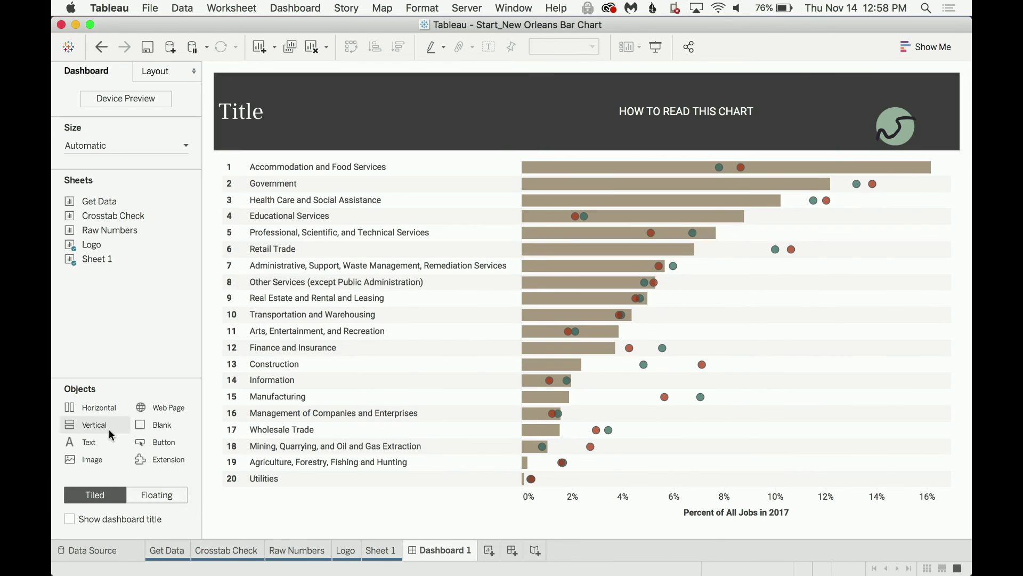
left_click_drag(85, 441, 887, 133)
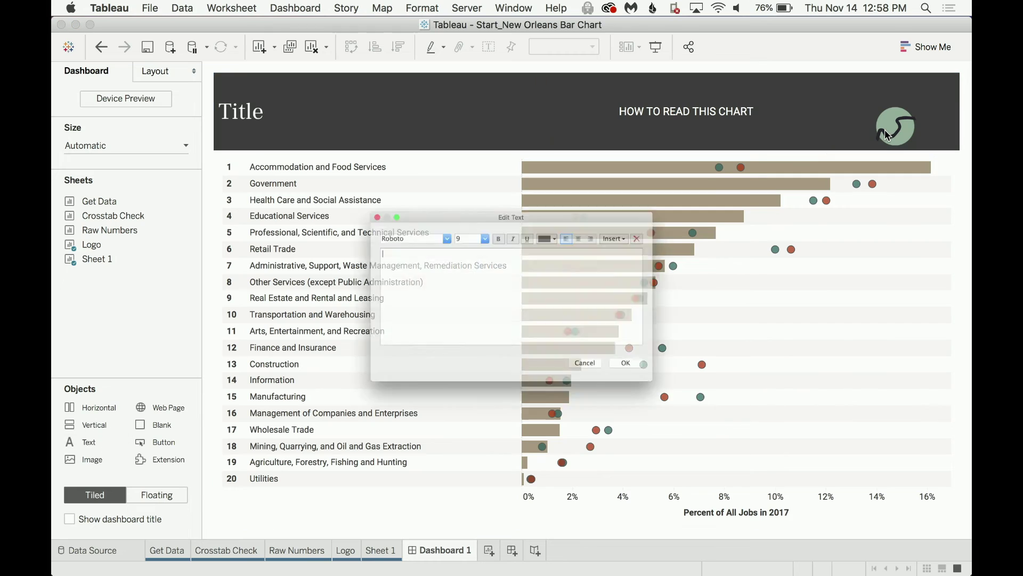
type("THE COWEN")
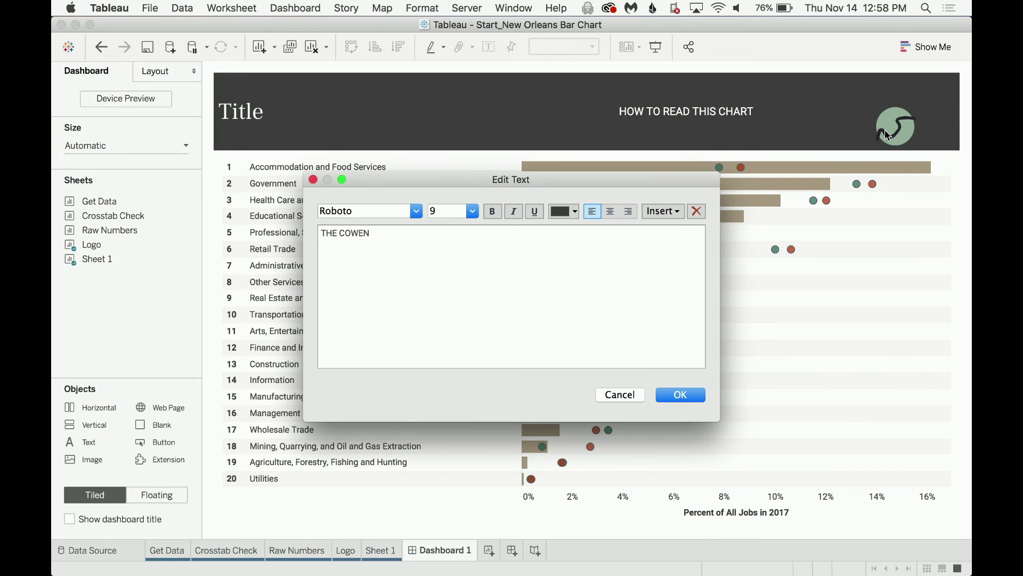
type(" INSTITUTE")
key("super+a")
left_click(576, 213)
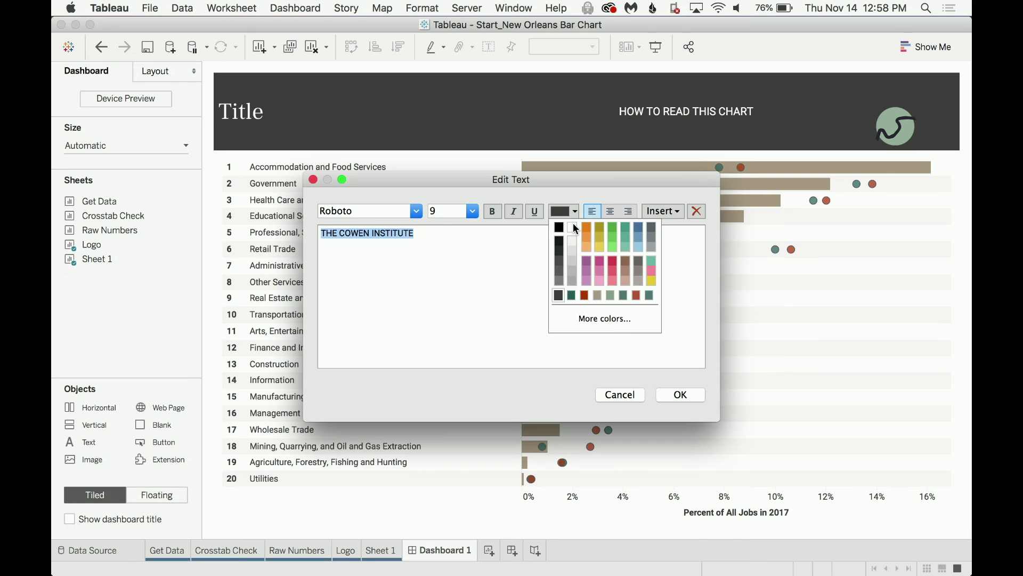
left_click(578, 229)
left_click(611, 212)
left_click(682, 395)
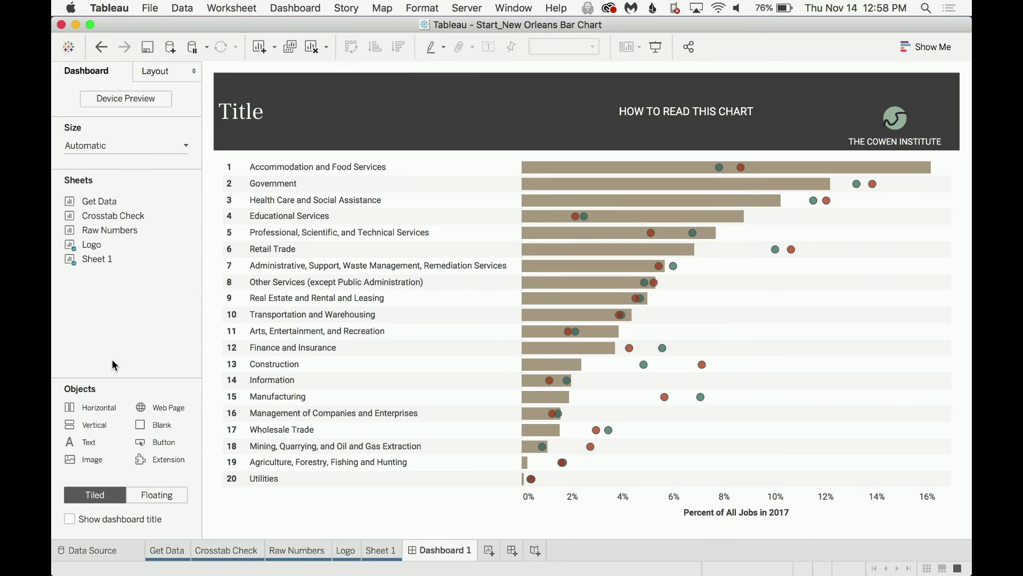
Step: Copy the question under TITLE in the "Text for Dashboard" file and replace the dashboard's "Title" text with it
key("super+Tab")
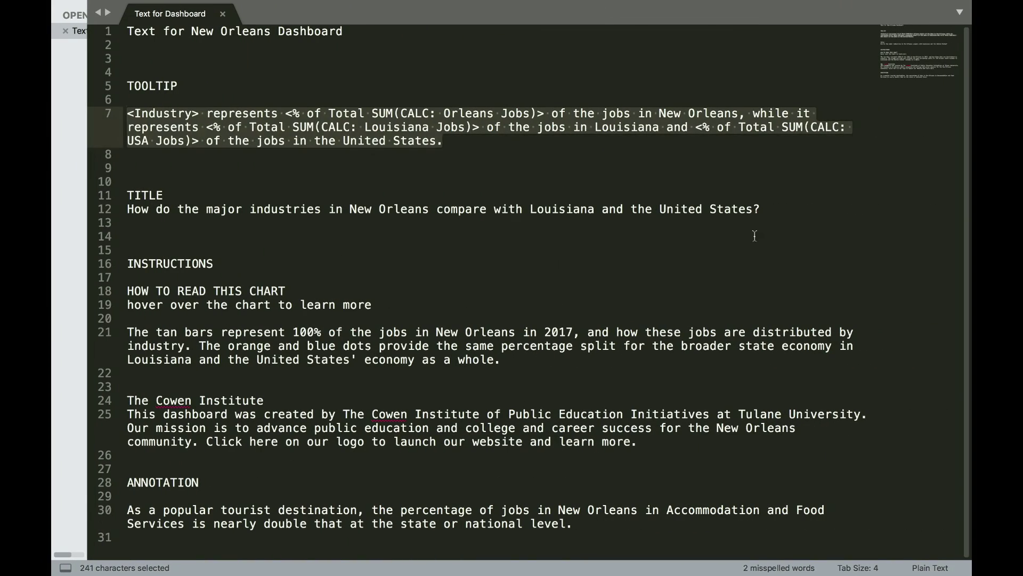
left_click(773, 200)
left_click_drag(766, 209, 120, 212)
key("super+c")
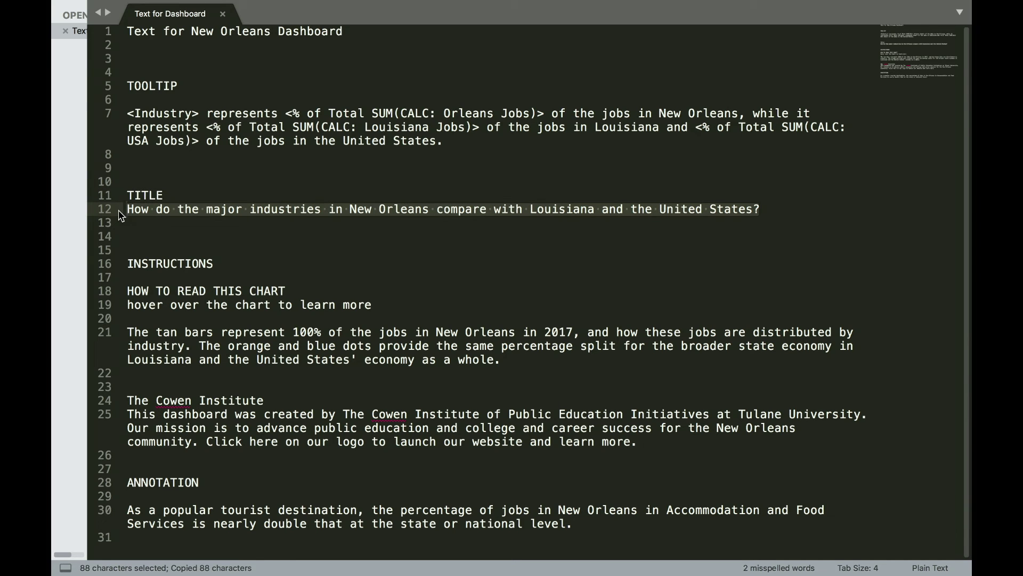
key("ctrl+Left")
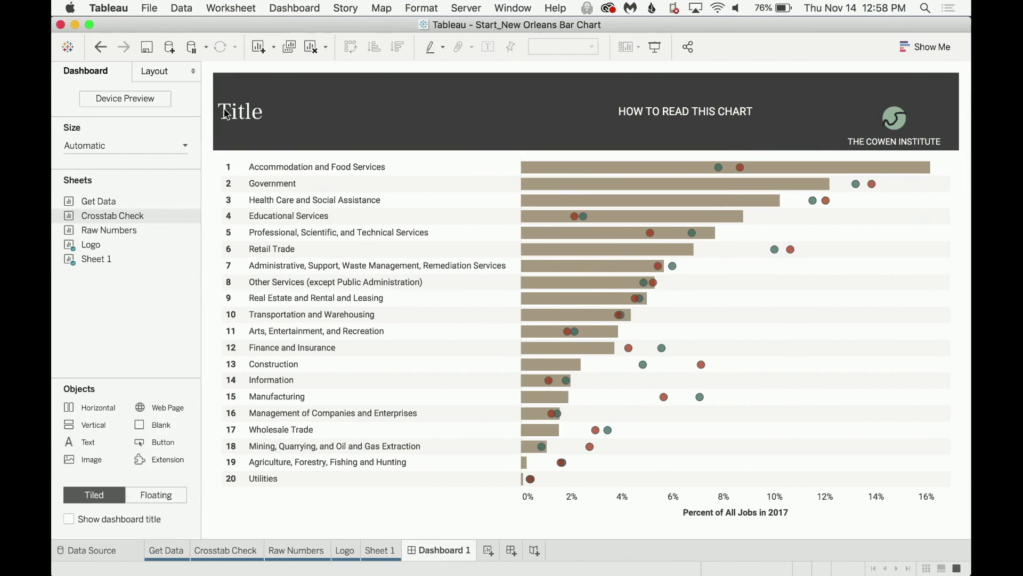
double_click(243, 123)
key("super+a")
key("super+v")
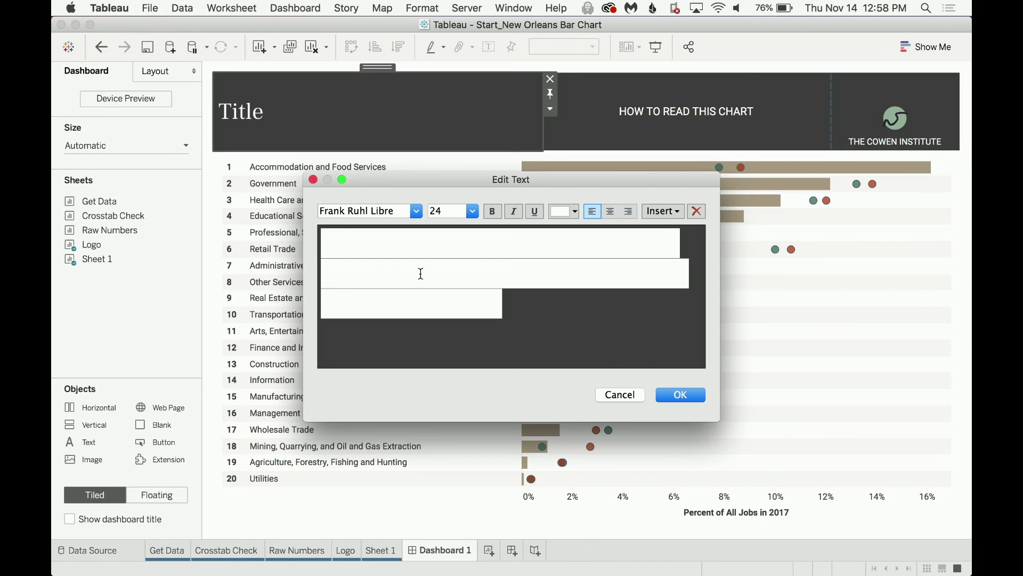
left_click(697, 397)
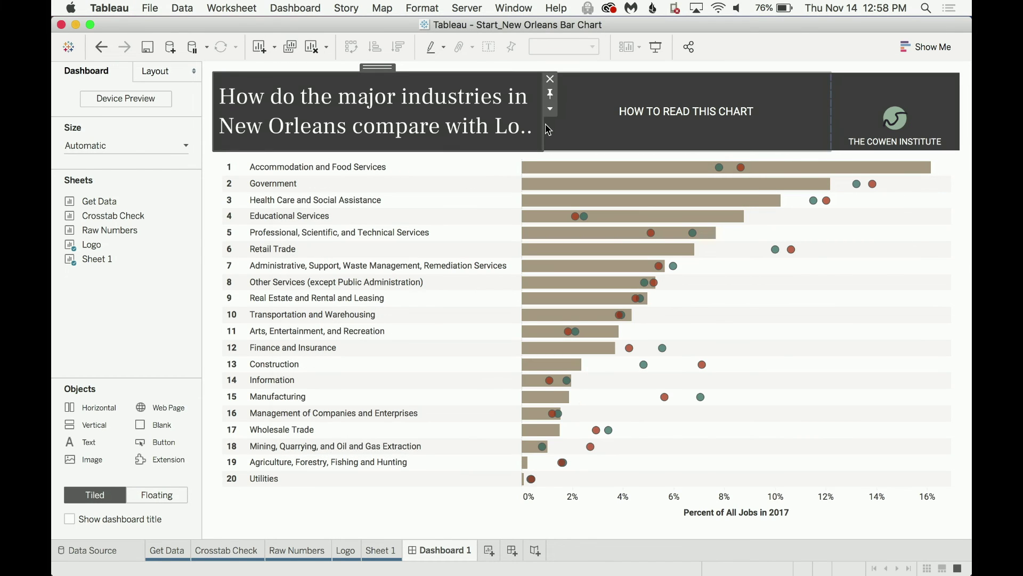
Step: Widen the title object towards the how-to-read text and set the title's font size to 20
left_click_drag(542, 124, 651, 116)
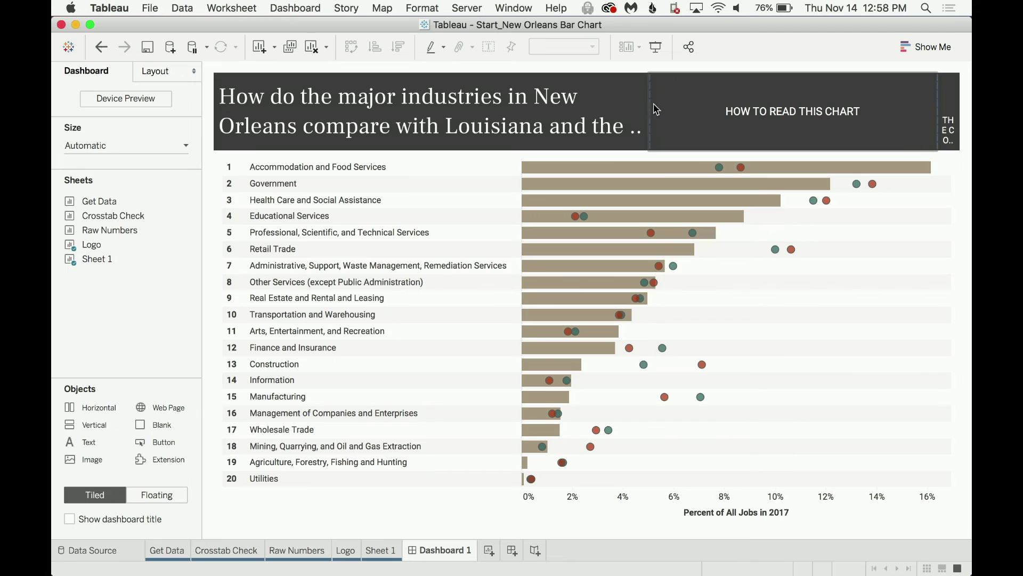
double_click(632, 112)
key("super+a")
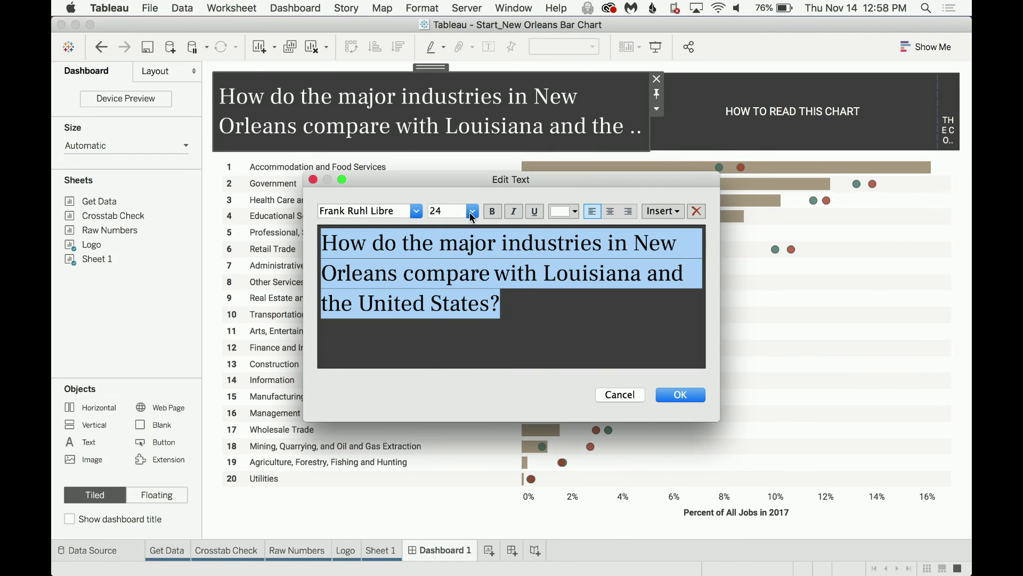
left_click(471, 211)
left_click(451, 328)
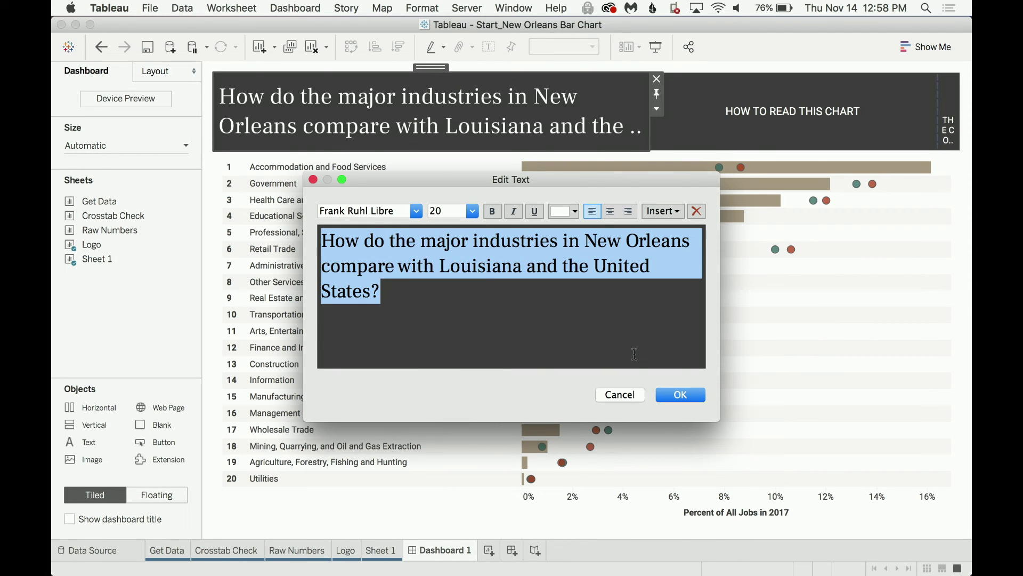
left_click(680, 395)
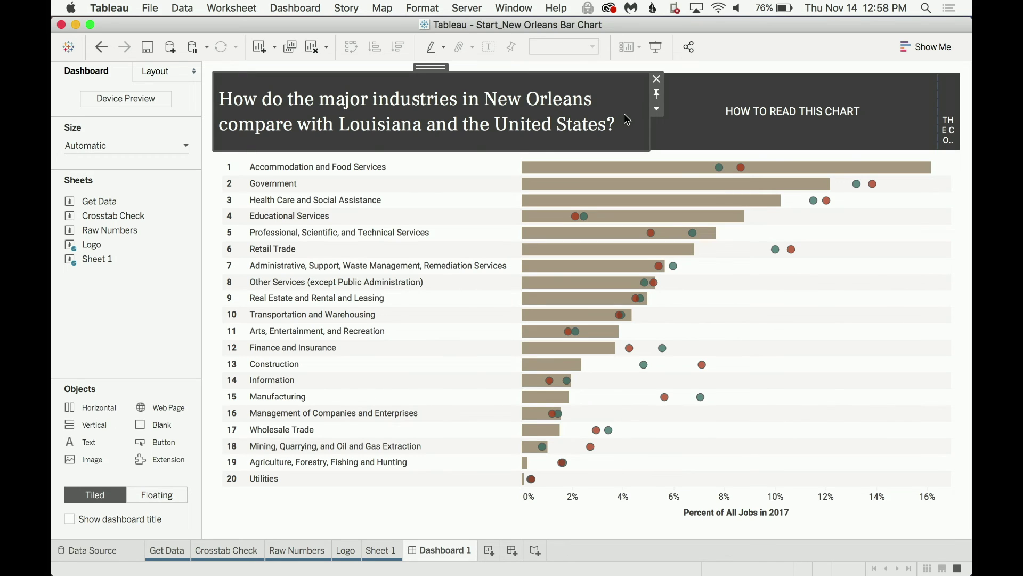
Step: Format "New Orleans" in the title as bold in the tan colour of the chart's bars
double_click(546, 117)
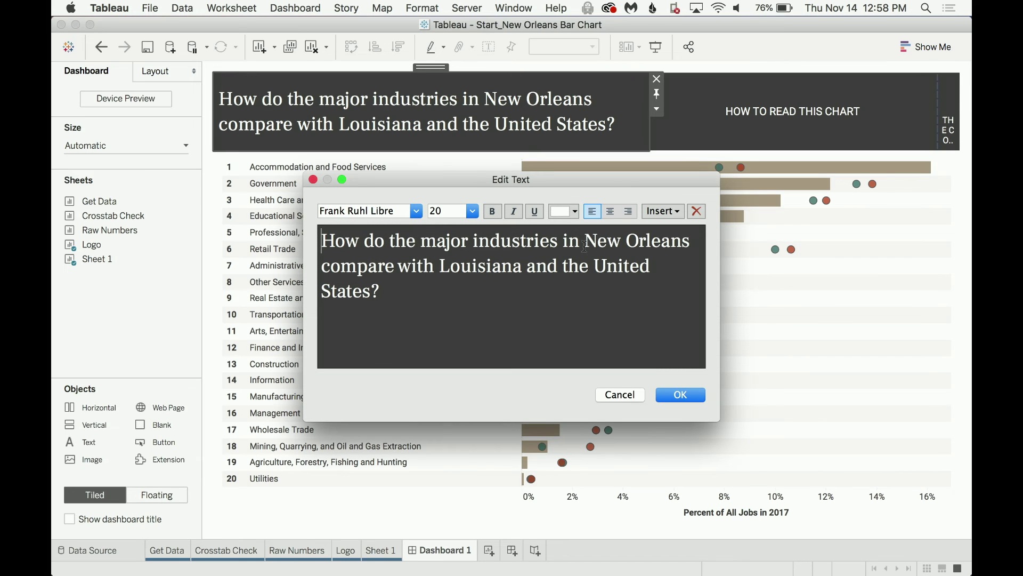
left_click_drag(585, 246, 688, 244)
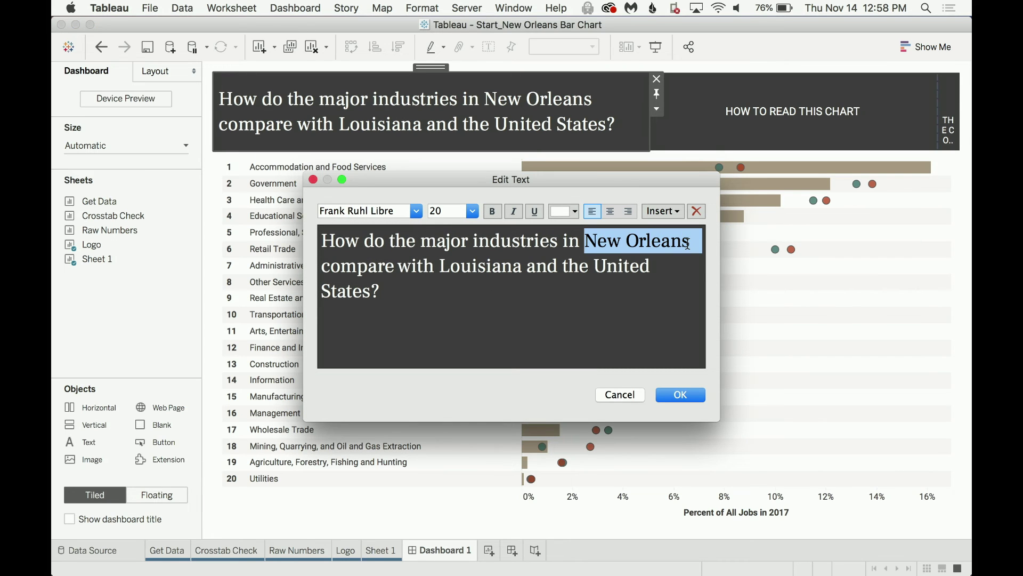
left_click(567, 209)
left_click(581, 253)
left_click(493, 212)
Step: Format "Louisiana" in the title as bold in the red-orange colour of the chart's Louisiana dots
left_click_drag(521, 266, 441, 265)
left_click(576, 212)
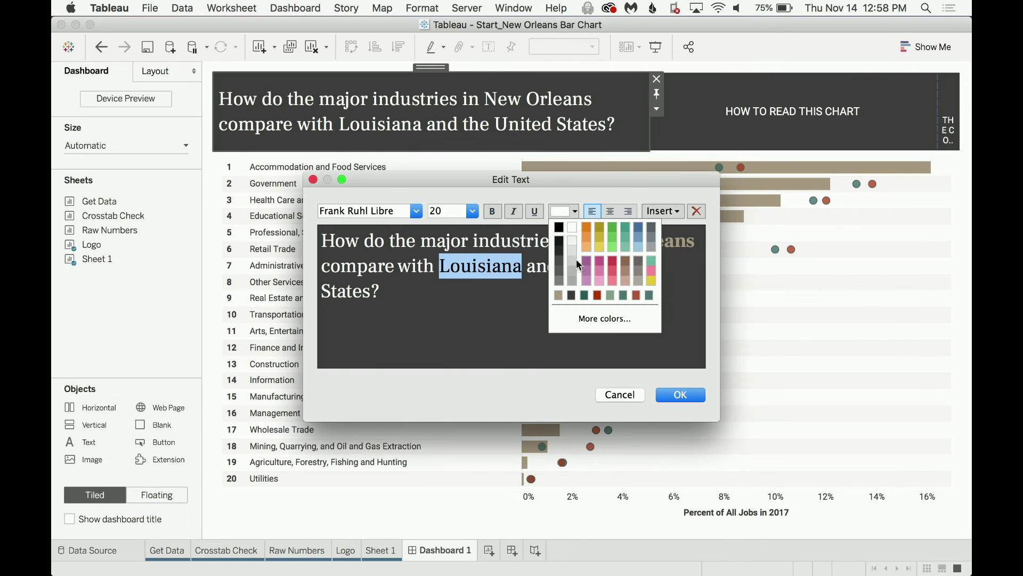
left_click(638, 297)
left_click(492, 211)
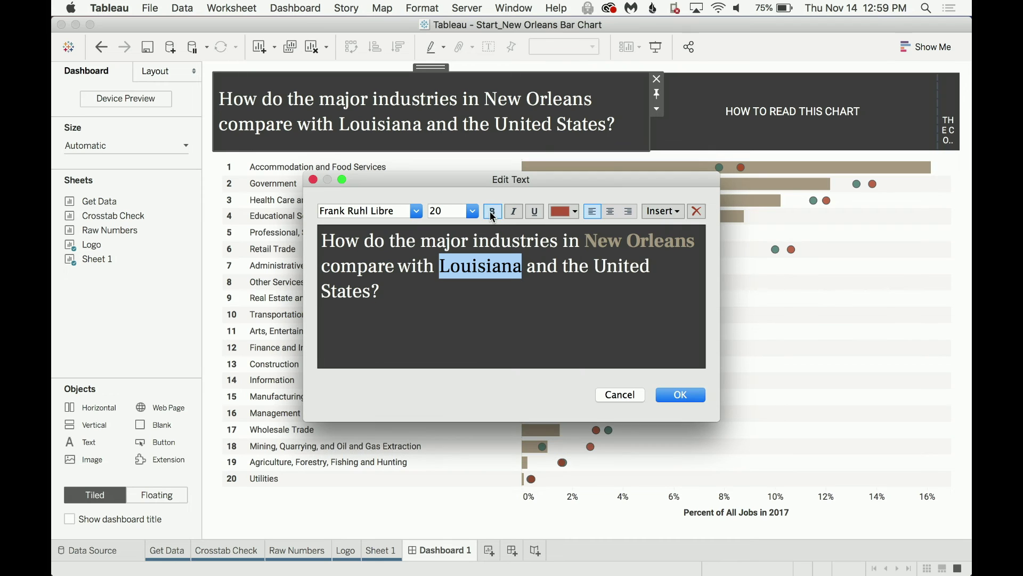
Step: Format "United States" in the title as bold in the teal of its chart dots and apply the text changes
left_click(590, 278)
left_click_drag(598, 266, 372, 291)
left_click(570, 212)
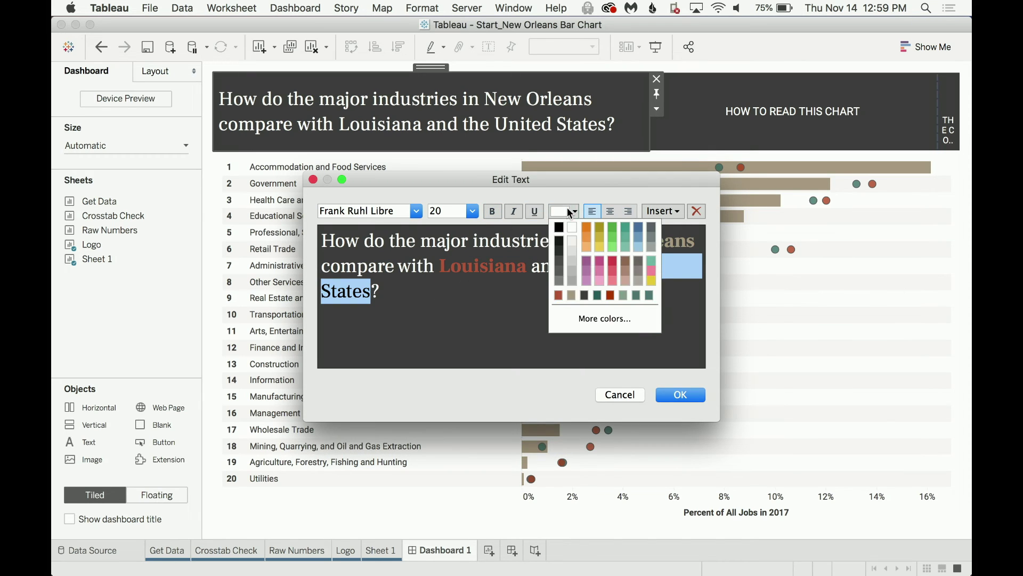
left_click(638, 297)
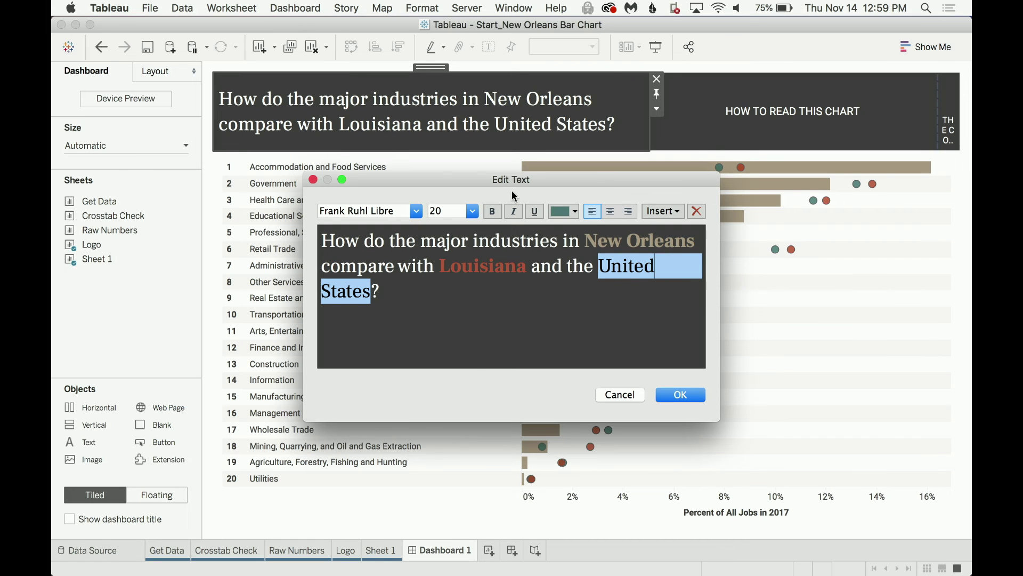
key("super+b")
left_click(680, 395)
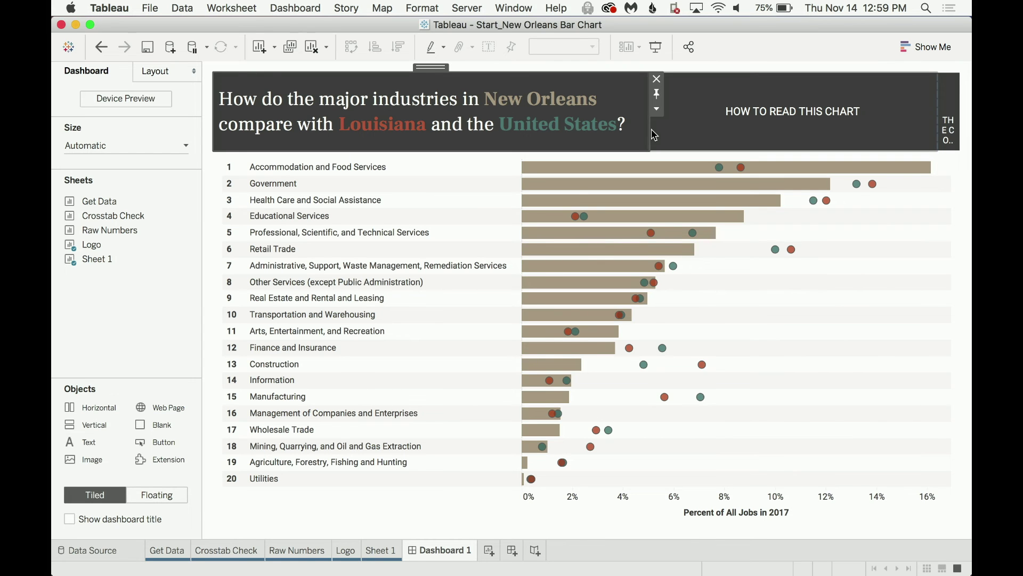
Step: Copy the "HOW TO READ THIS CHART" heading, hover note and paragraph from the text file into the header's how-to-read text object
key("ctrl+Right")
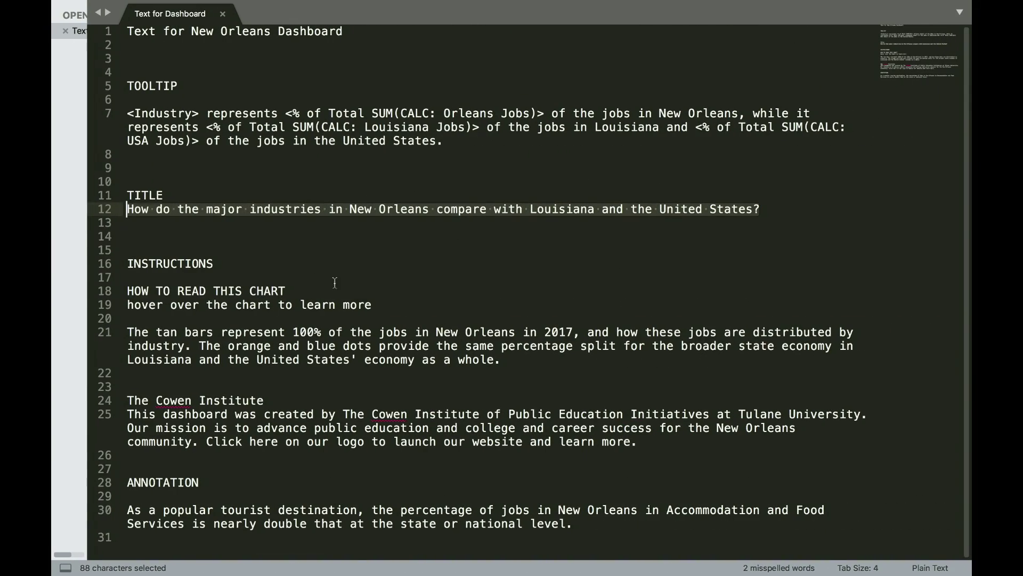
left_click_drag(512, 360, 120, 298)
key("super+c")
key("ctrl+Left")
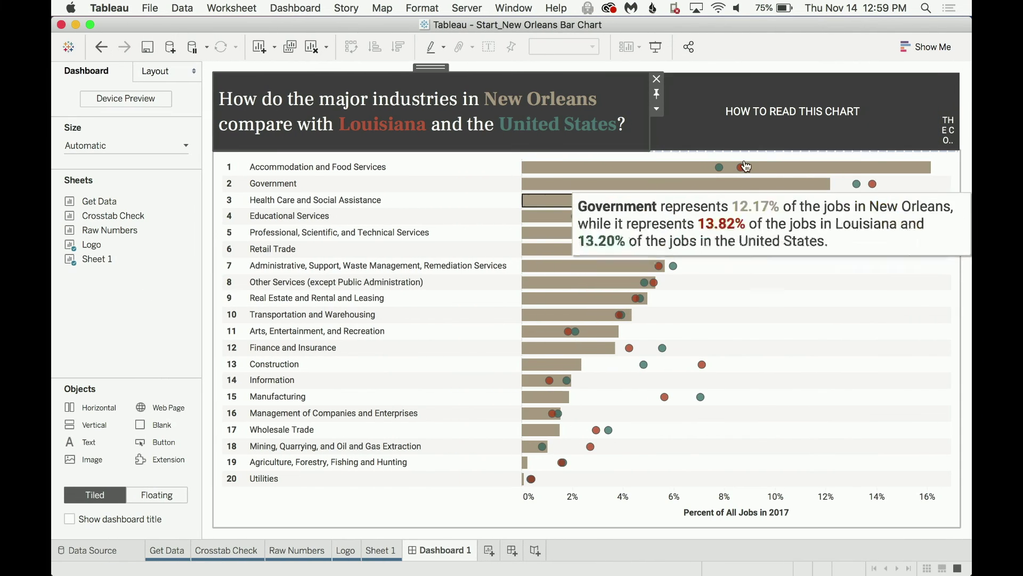
double_click(751, 111)
key("super+v")
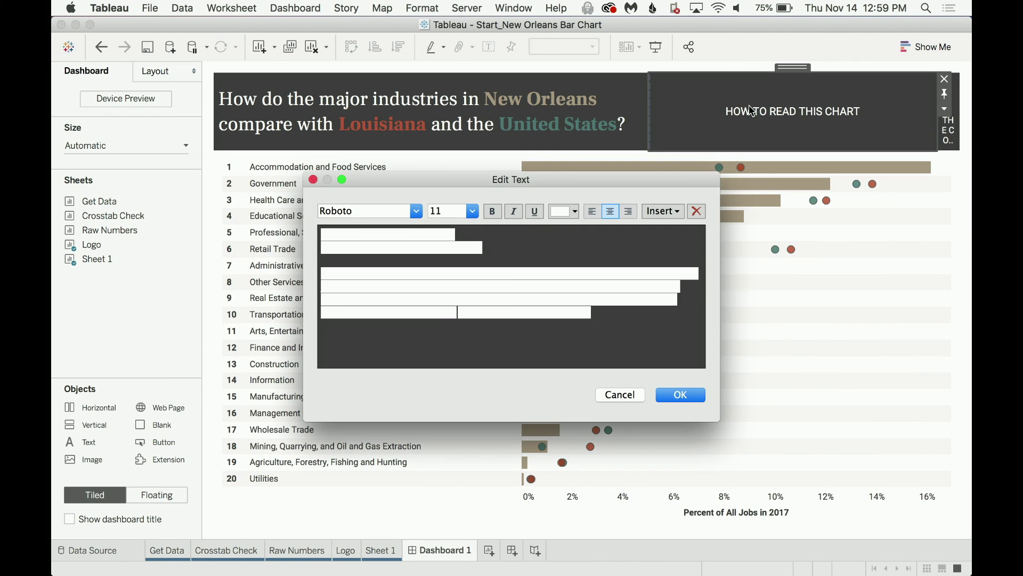
Step: Centre the "HOW TO READ THIS CHART" heading and the "hover over the chart to learn more" line
left_click_drag(504, 250, 482, 219)
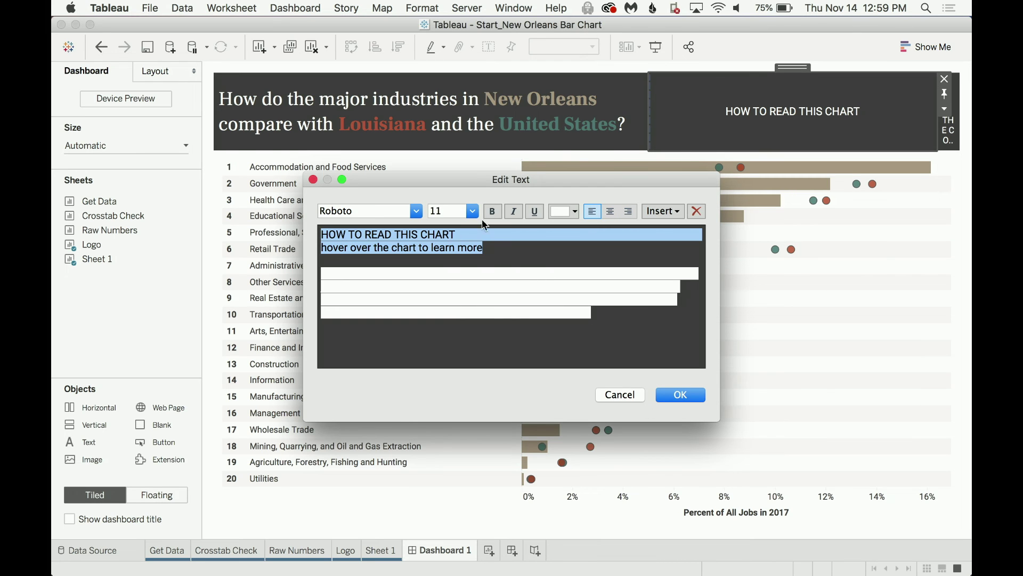
left_click(610, 211)
left_click(679, 395)
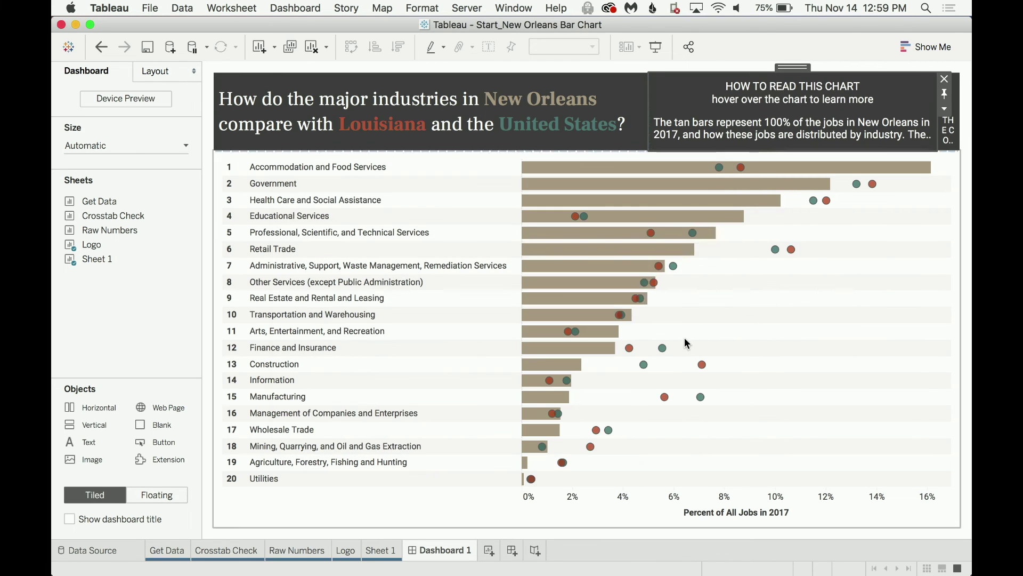
Step: Delete the duplicate "HOW TO READ THIS CHART" at the end of the how-to-read paragraph
double_click(782, 110)
left_click(600, 250)
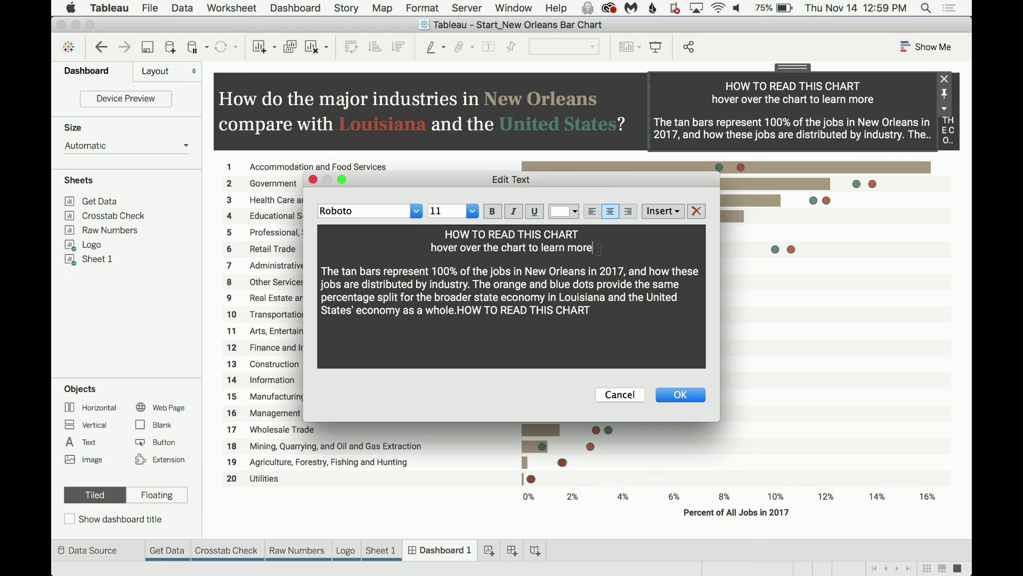
left_click_drag(591, 310, 458, 309)
key("BackSpace")
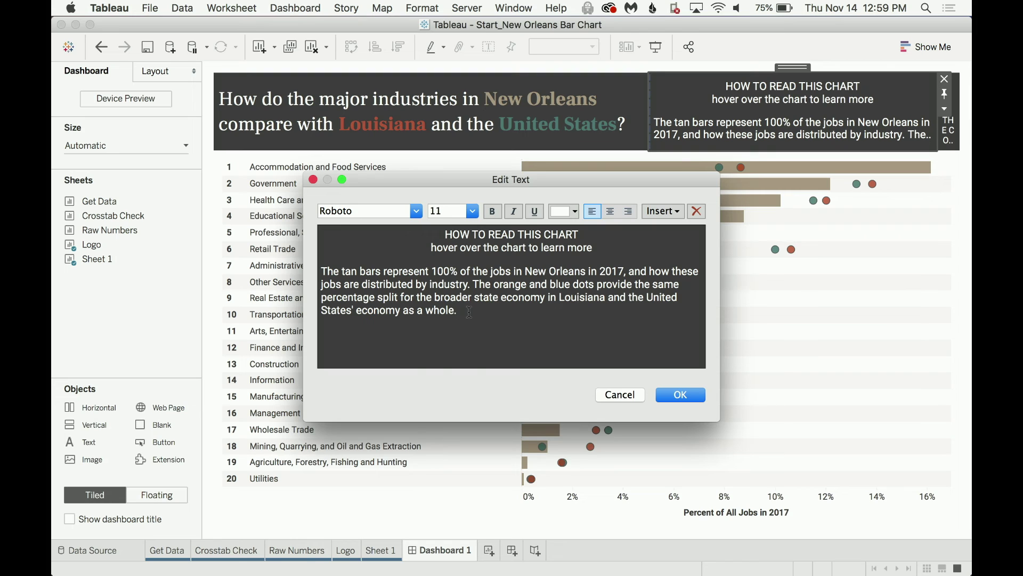
Step: Set the paragraph beginning "The tan bars represent" to font size 9
left_click_drag(339, 278, 310, 271)
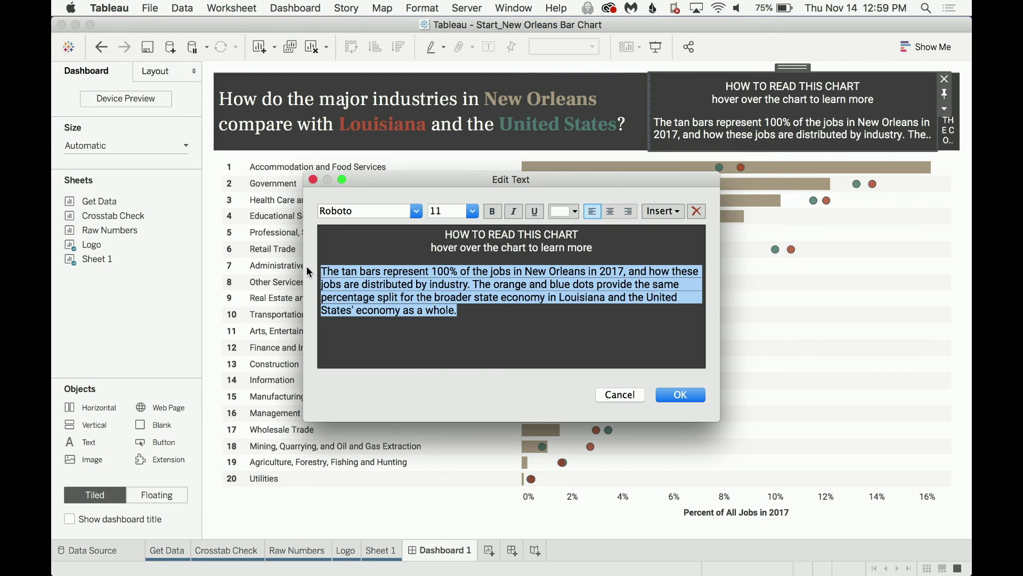
left_click(472, 211)
left_click(467, 236)
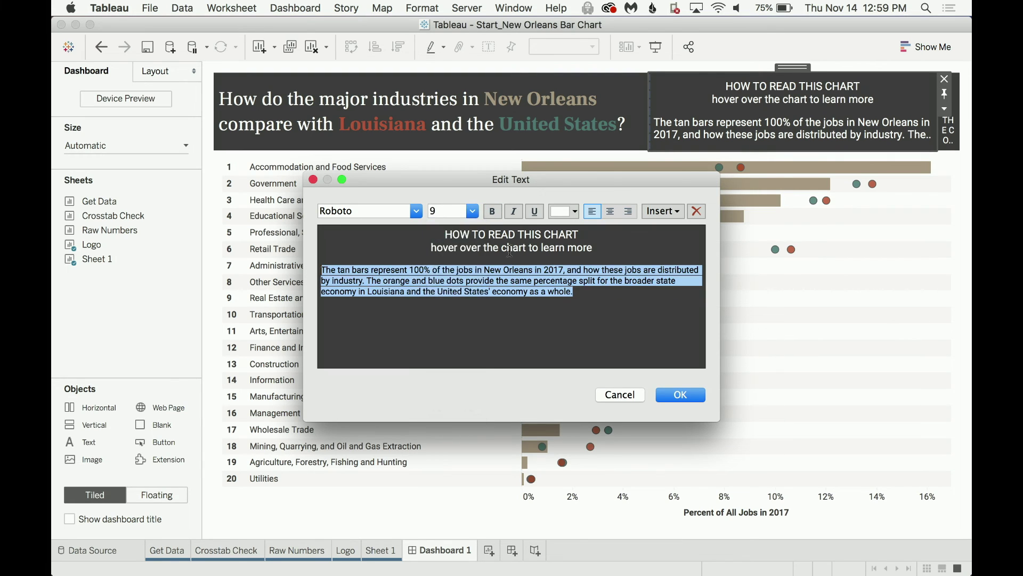
Step: Format the "hover over the chart to learn more" line as size 9 italic and apply the text changes
left_click(518, 255)
left_click_drag(611, 246, 423, 247)
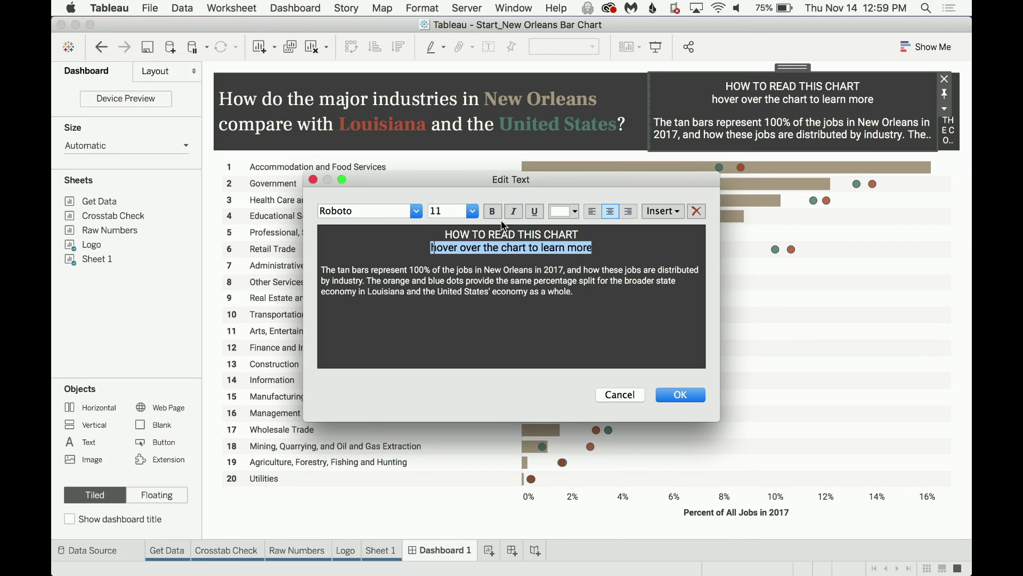
left_click(472, 211)
left_click(465, 235)
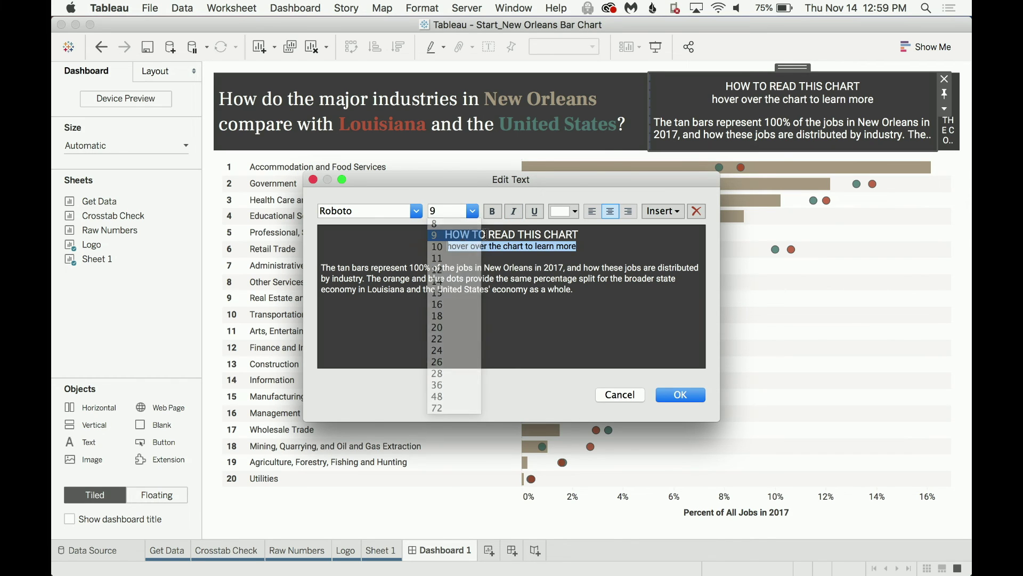
left_click(515, 212)
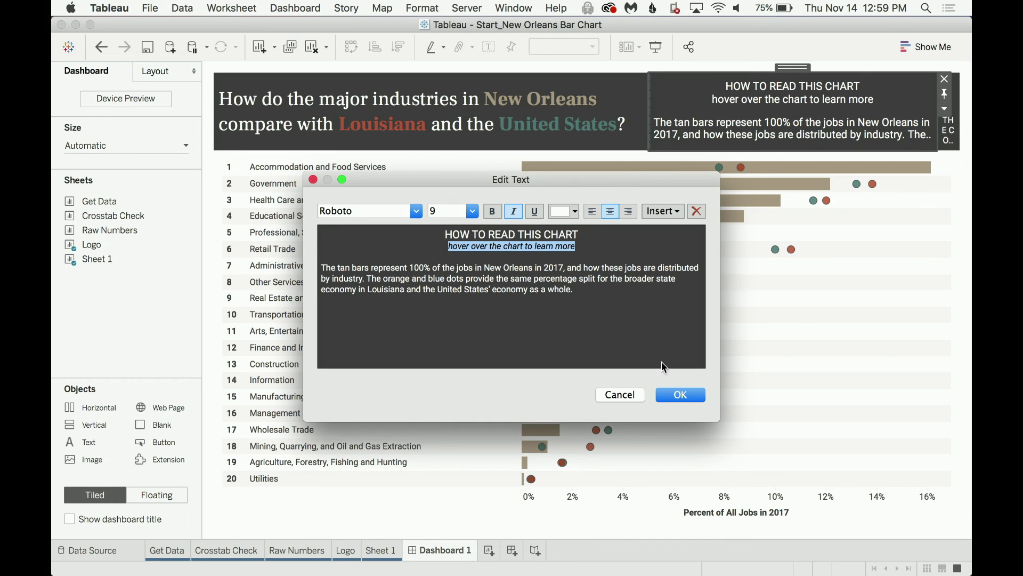
left_click(680, 395)
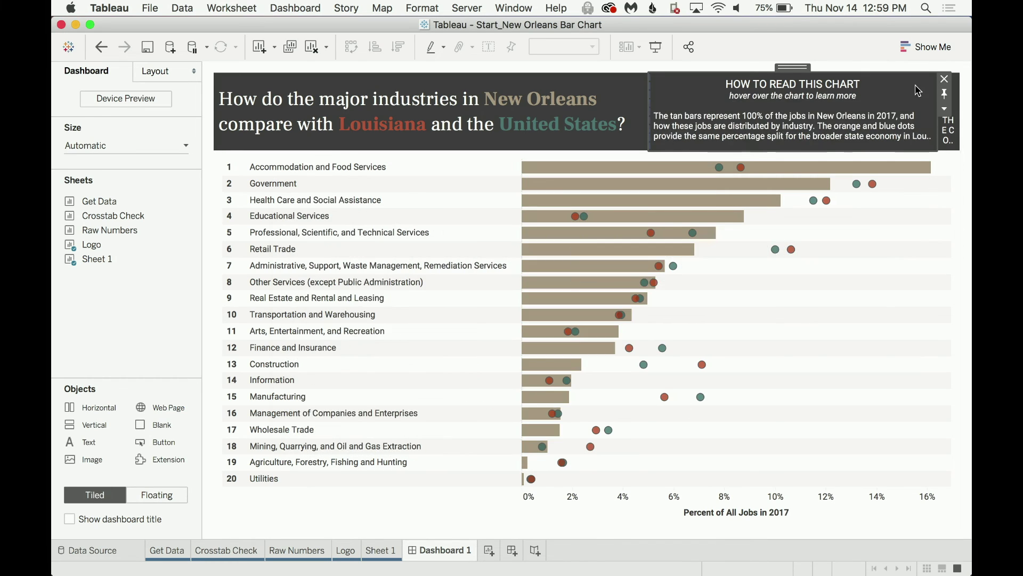
Step: Make the dashboard header taller and resize its objects so the full how-to-read text and the logo fit
left_click_drag(834, 125, 677, 180)
left_click(808, 145)
Step: Add the italic line "hover over the chart to learn more" beneath "THE COWEN INSTITUTE" in the logo caption
double_click(918, 165)
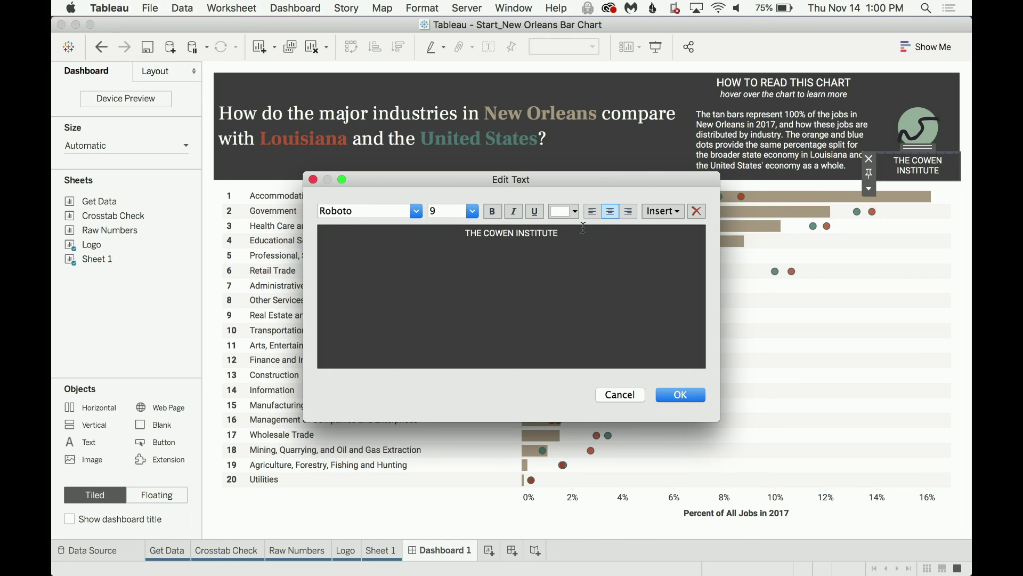
triple_click(583, 228)
left_click(681, 395)
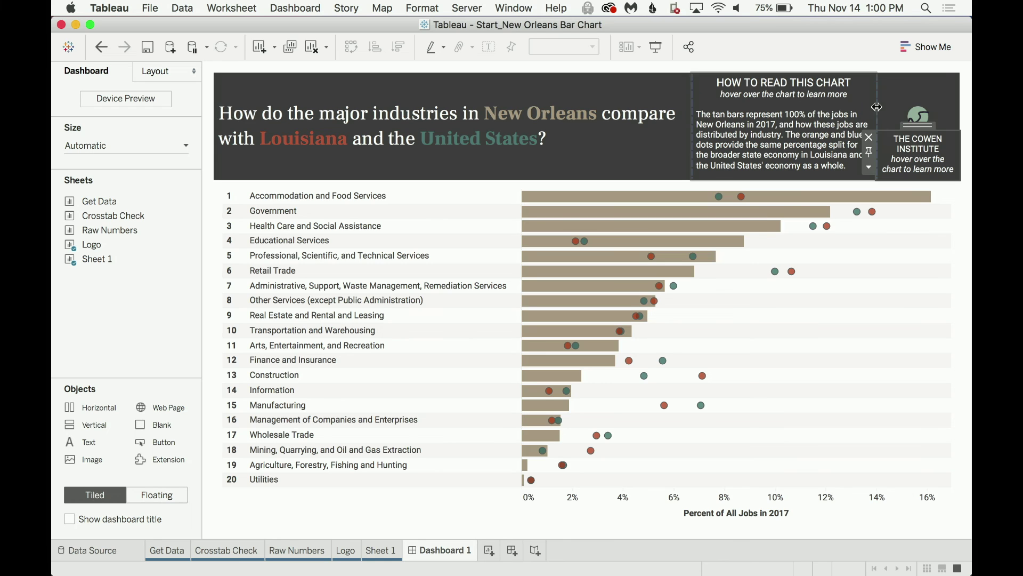
Step: Widen the logo column in the header by moving its border with the how-to-read text
left_click_drag(876, 107, 830, 107)
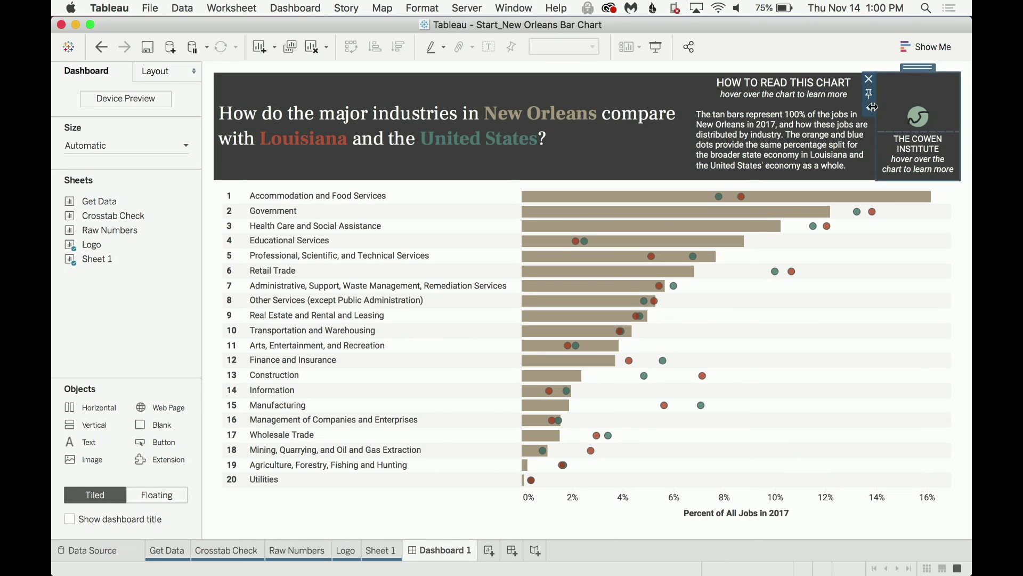
left_click(925, 101)
right_click(925, 100)
left_click(860, 94)
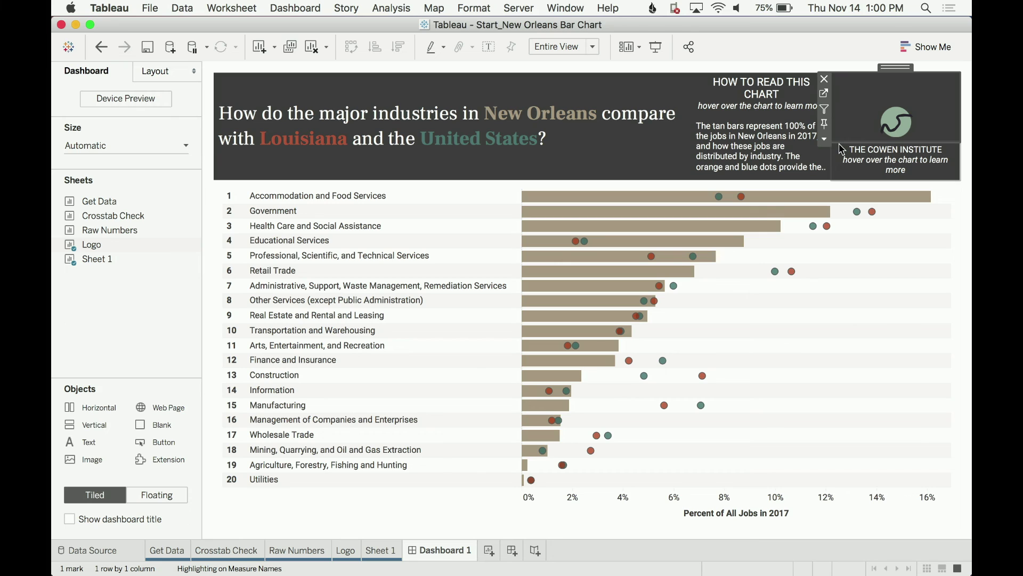
right_click(855, 125)
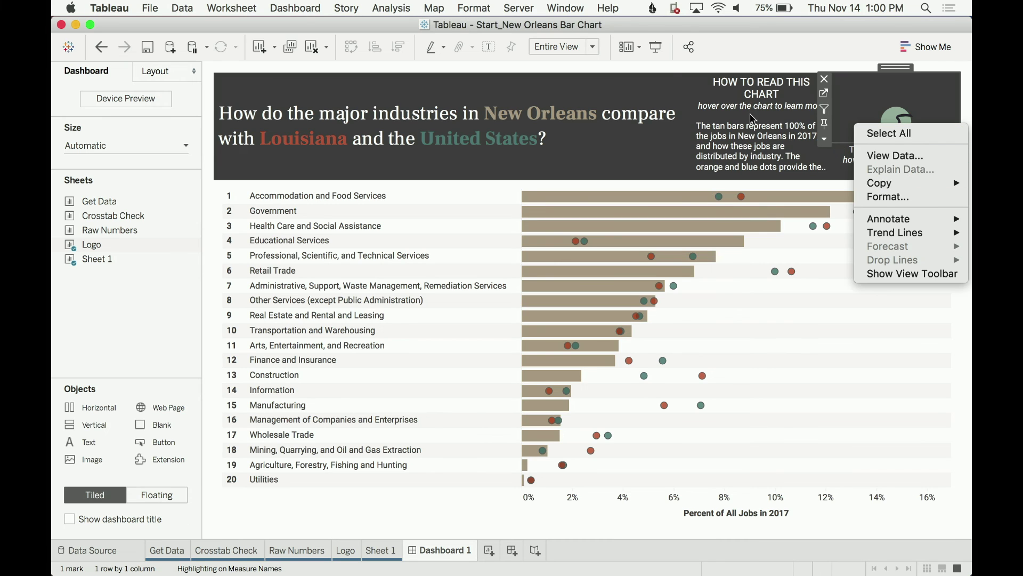
left_click(853, 119)
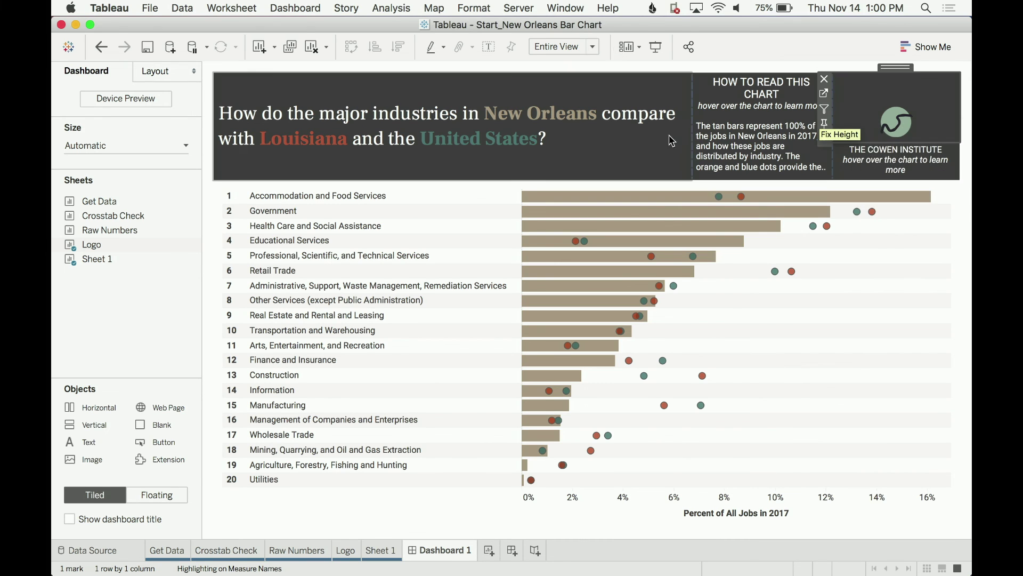
Step: Widen the how-to-read text block, narrowing the title and keeping the logo caption's hover line on one line
left_click_drag(691, 138, 673, 137)
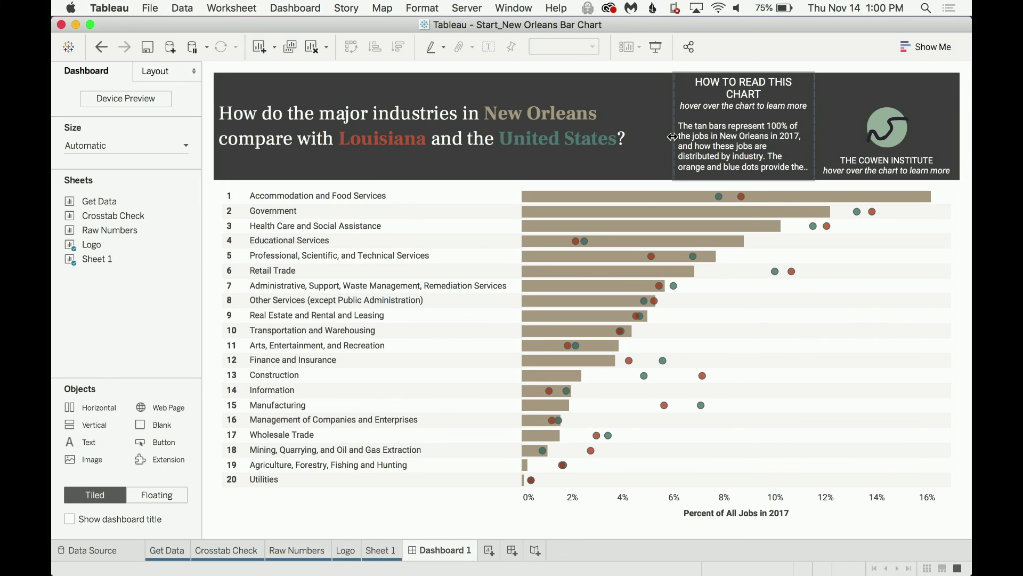
left_click_drag(673, 115, 649, 115)
left_click_drag(788, 124, 824, 124)
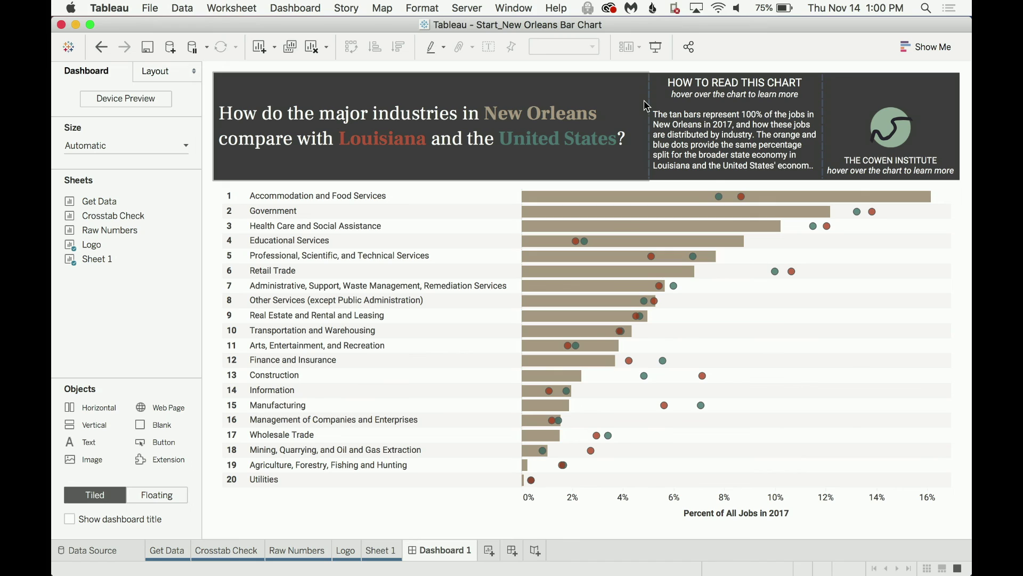
Step: Switch to the Text for Dashboard file, copy the ANNOTATION paragraph beginning "As a popular tourist destination", and return to Tableau
key("ctrl+Up")
key("ctrl+Down")
key("ctrl+Right")
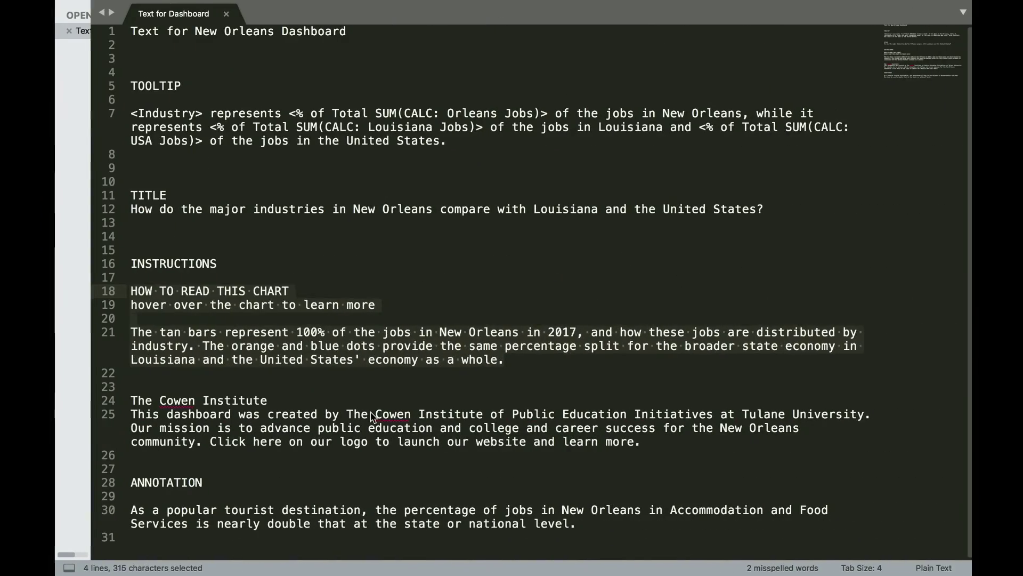
left_click_drag(573, 524, 82, 511)
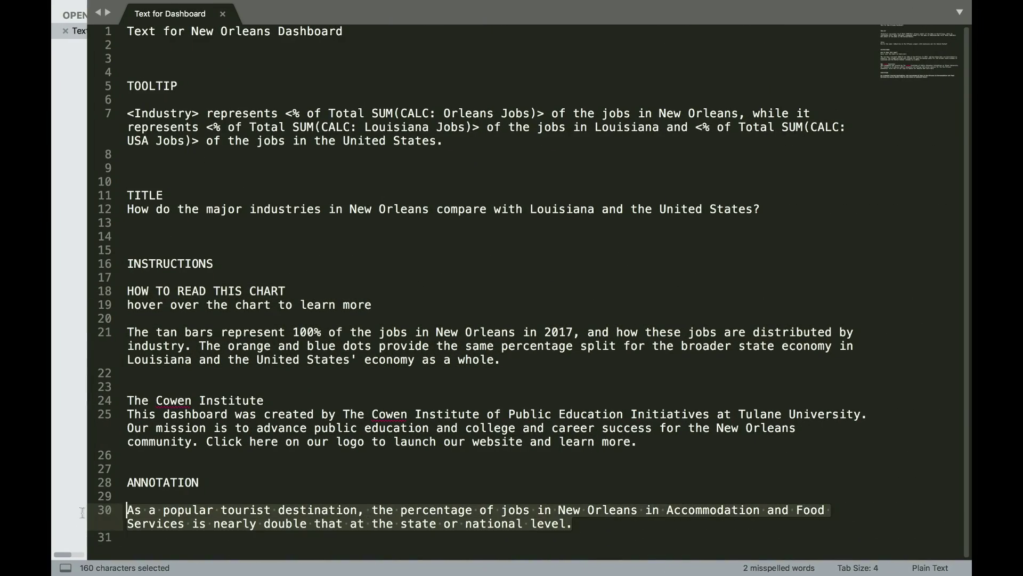
key("super+c")
key("super+Tab")
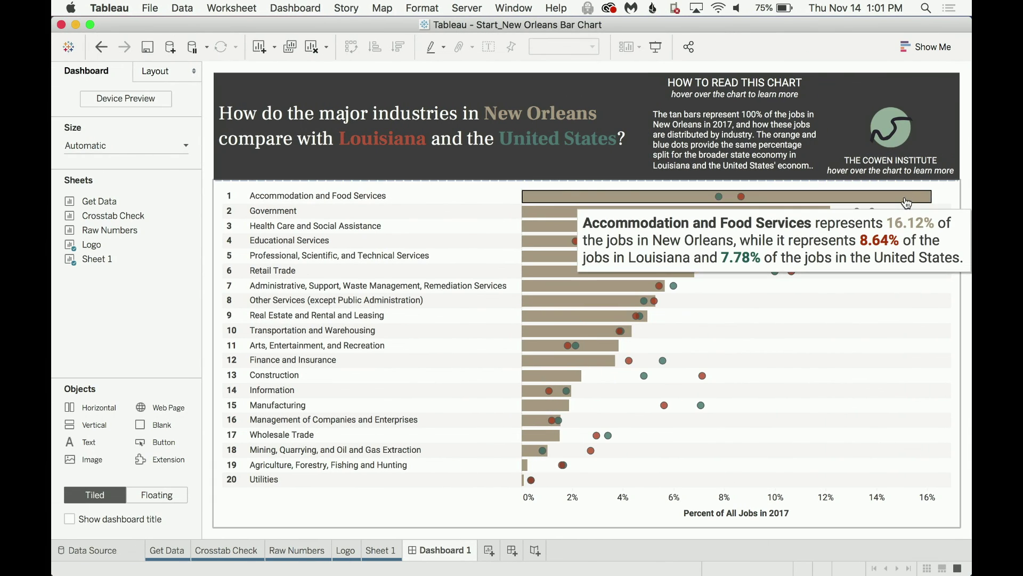
Step: Add a mark annotation to the Accommodation and Food Services bar, replacing its default fields with the copied tourist destination paragraph
right_click(907, 200)
mouse_move(877, 336)
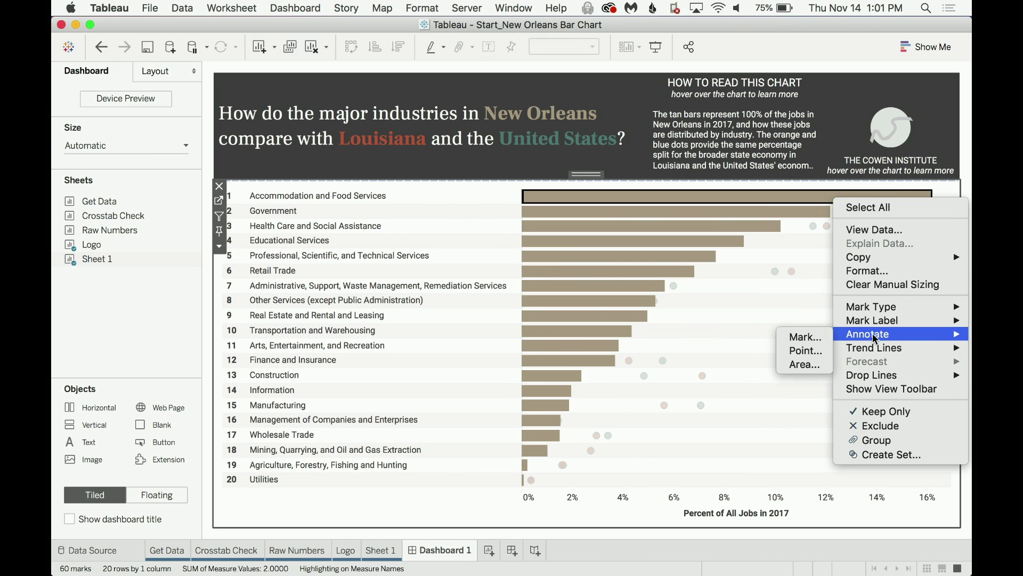
left_click(806, 336)
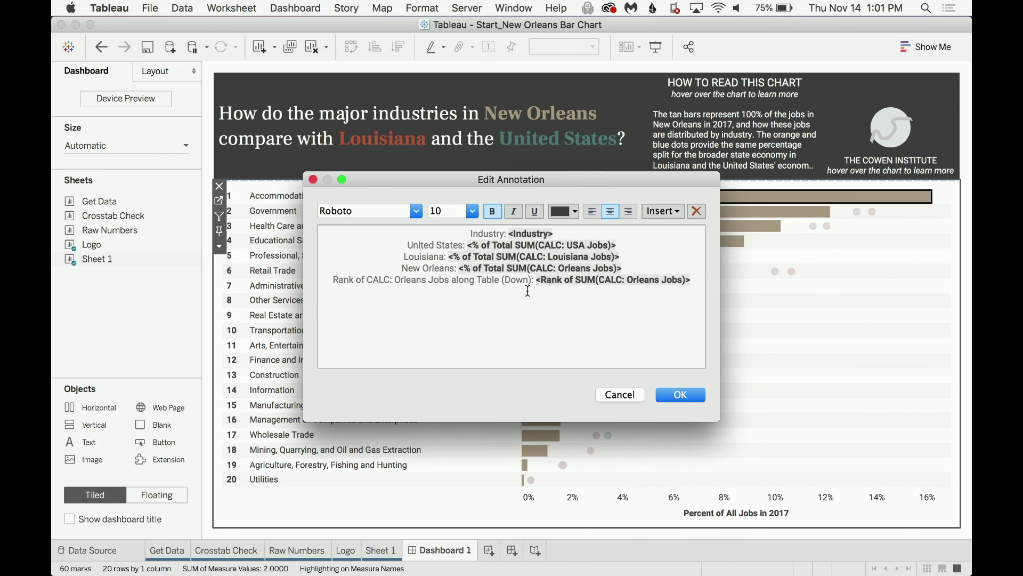
key("super+a")
key("BackSpace")
key("super+v")
left_click(411, 250)
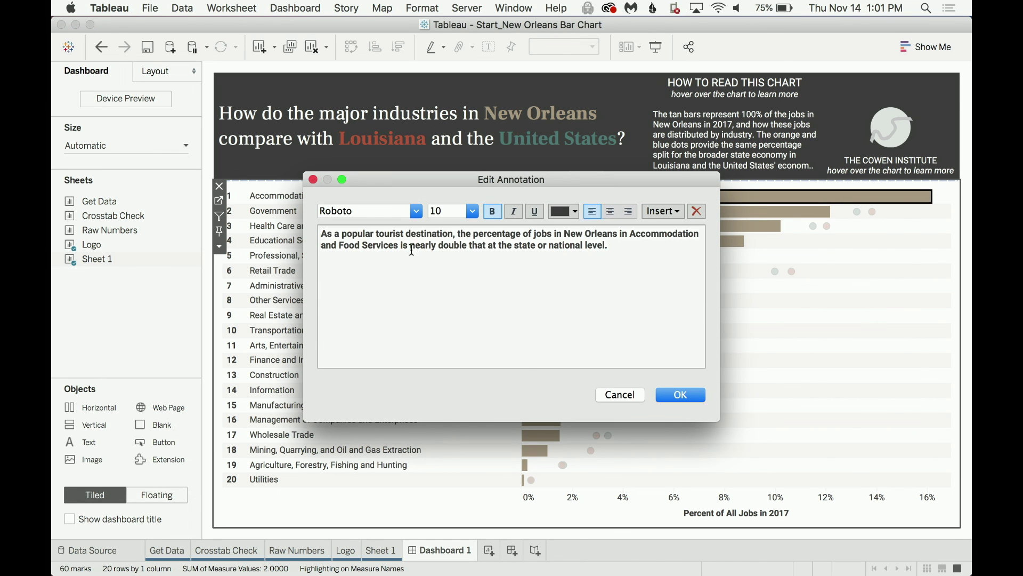
Step: Remove bold from the annotation text, centre it, and apply the annotation
key("super+a")
left_click(492, 212)
left_click(513, 211)
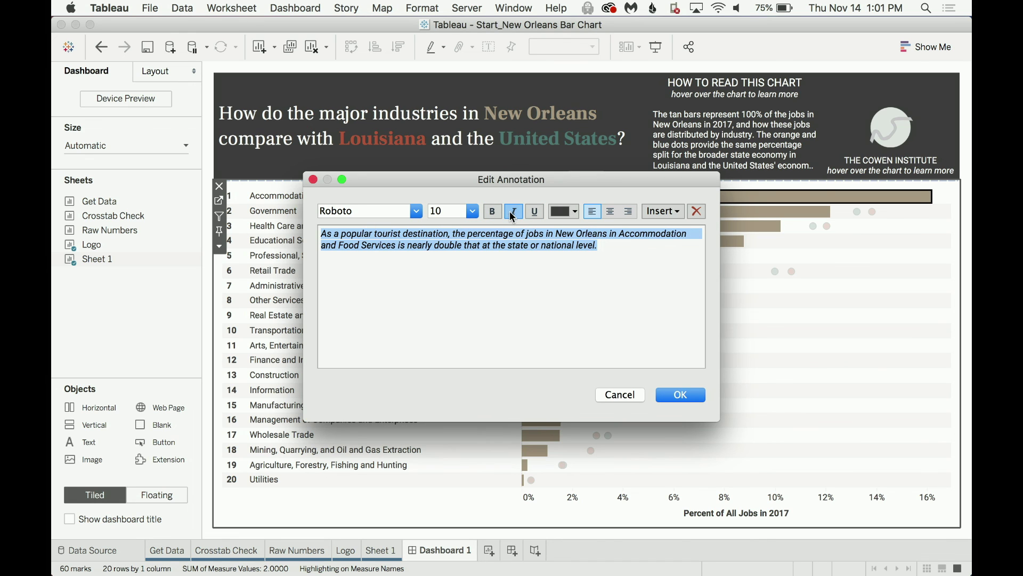
left_click(512, 213)
left_click(612, 213)
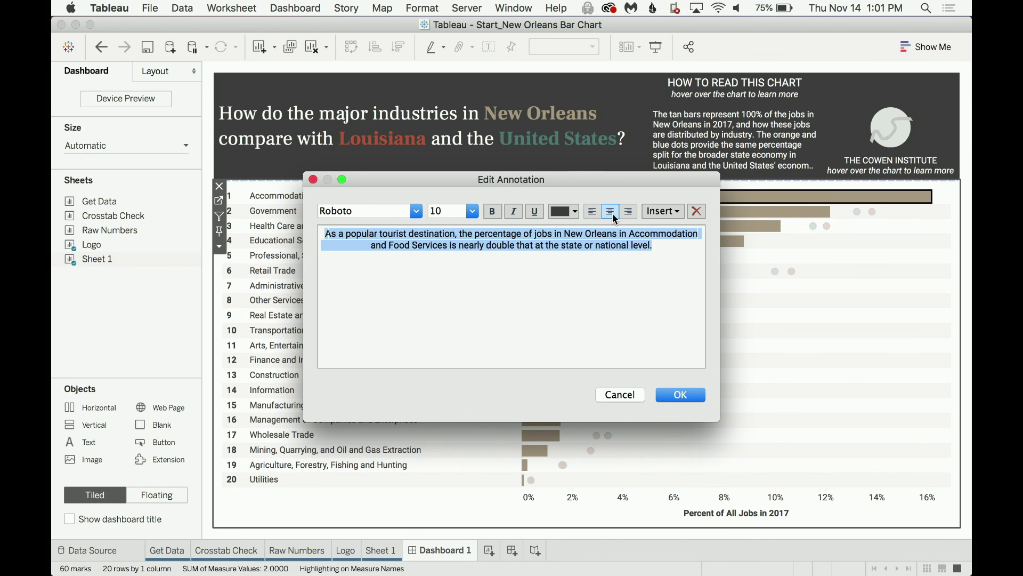
left_click(678, 394)
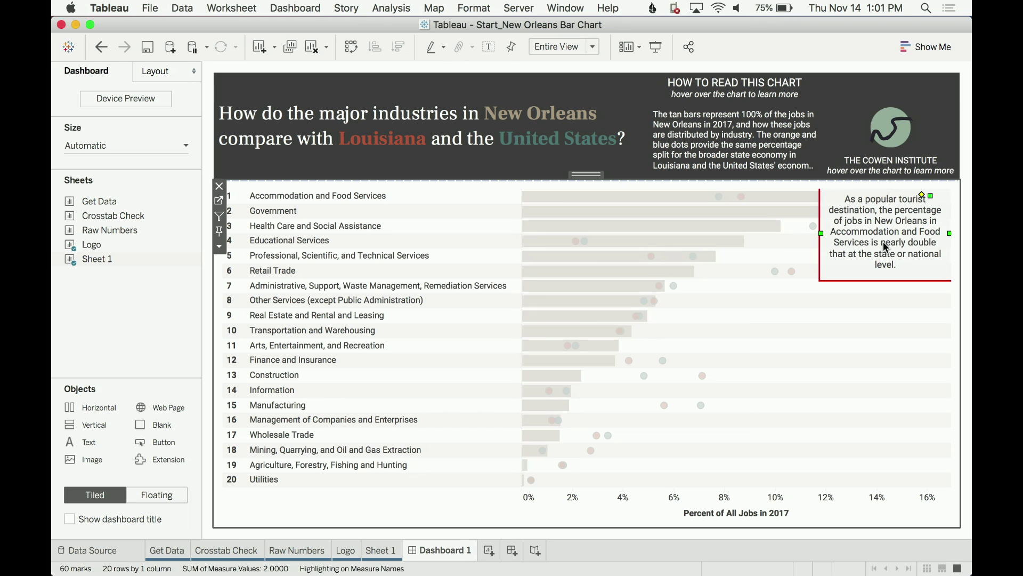
Step: Move the annotation into the empty area beside the lower bars, narrow its box, and align its pointer line nearly vertically to the first bar
mouse_move(891, 223)
left_mouse_down()
mouse_move(874, 368)
mouse_move(887, 421)
mouse_move(888, 411)
left_mouse_up()
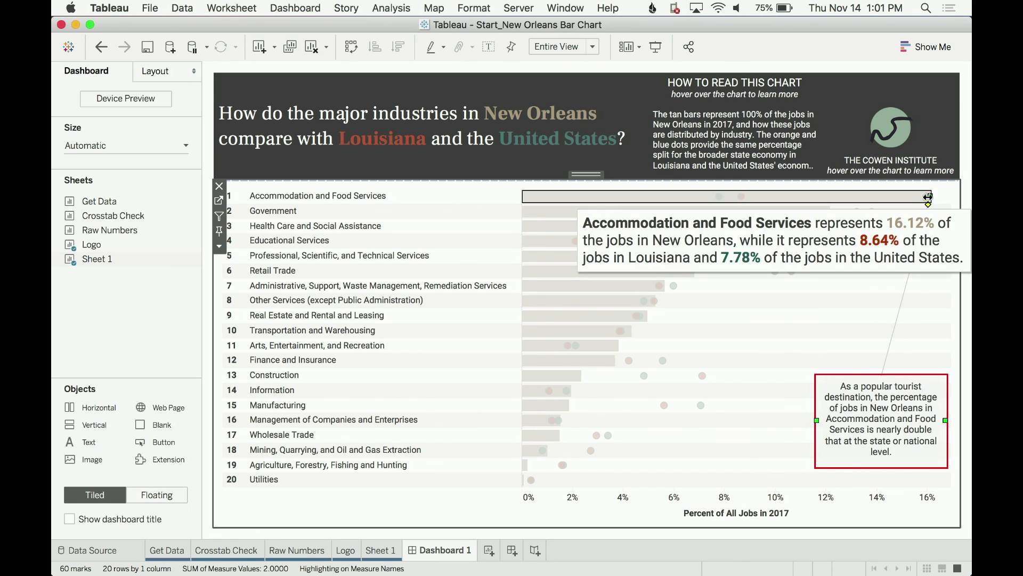
left_click_drag(928, 197, 889, 197)
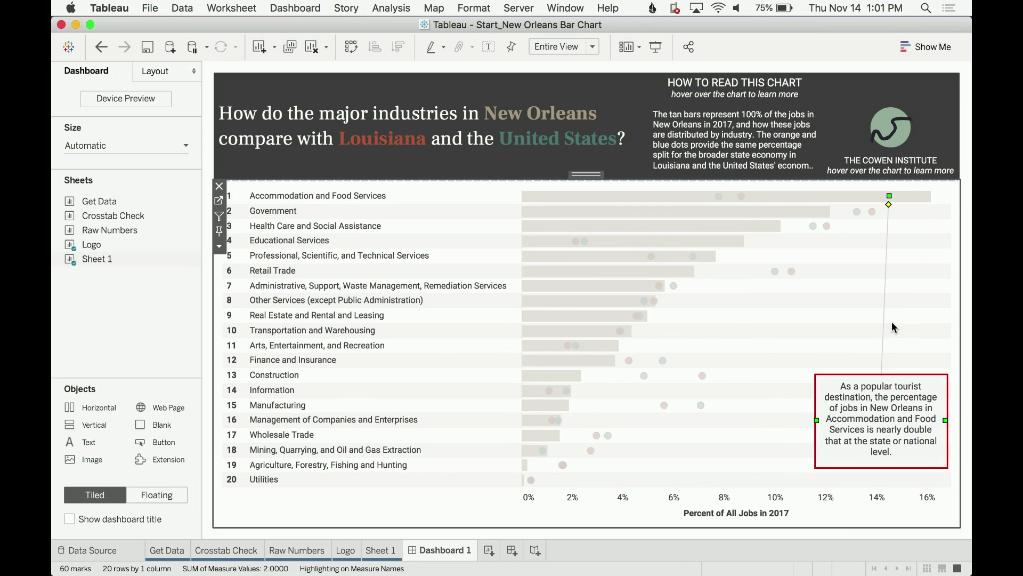
left_click_drag(889, 430, 896, 407)
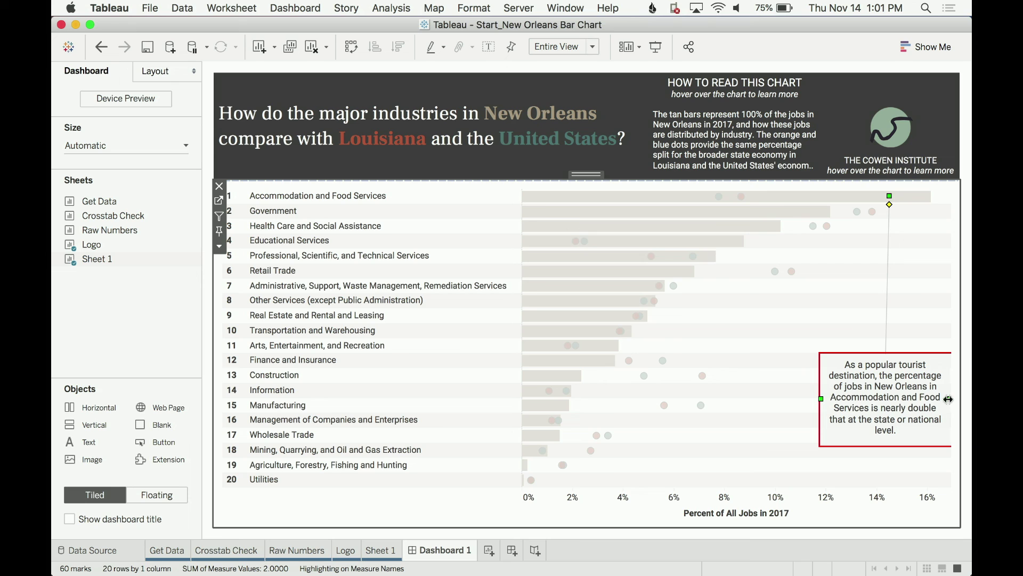
mouse_move(950, 398)
left_mouse_down()
mouse_move(926, 399)
mouse_move(909, 376)
mouse_move(904, 398)
mouse_move(905, 388)
left_mouse_up()
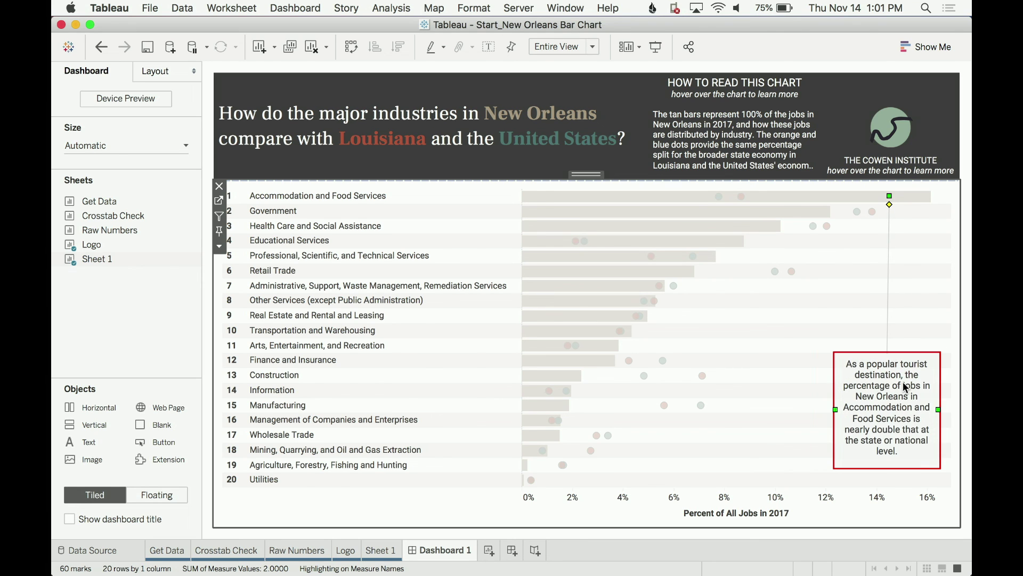
Step: Format the annotation box as Single Edge with a slightly thicker, solid dark grey border
right_click(906, 387)
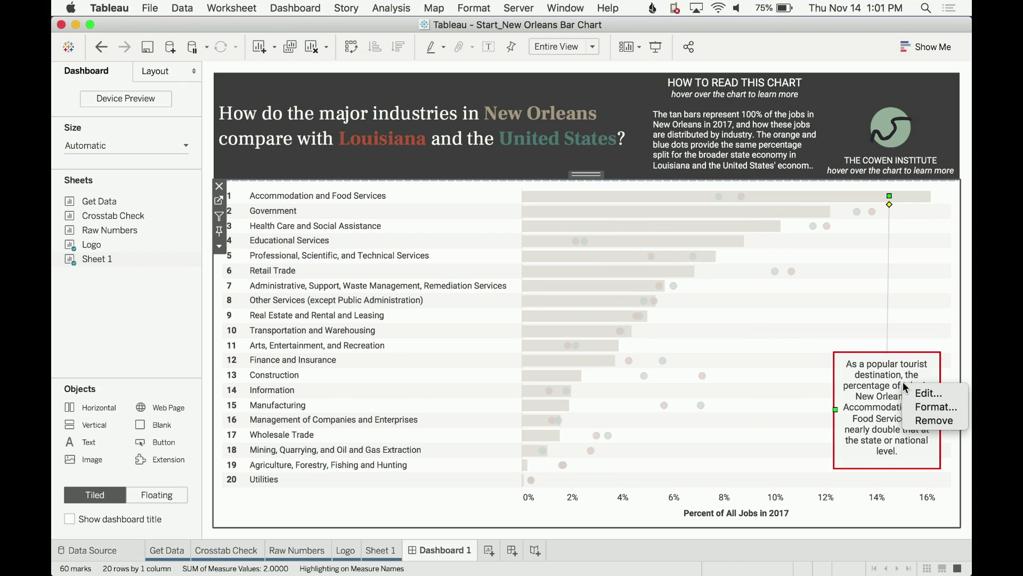
left_click(934, 405)
left_click(162, 118)
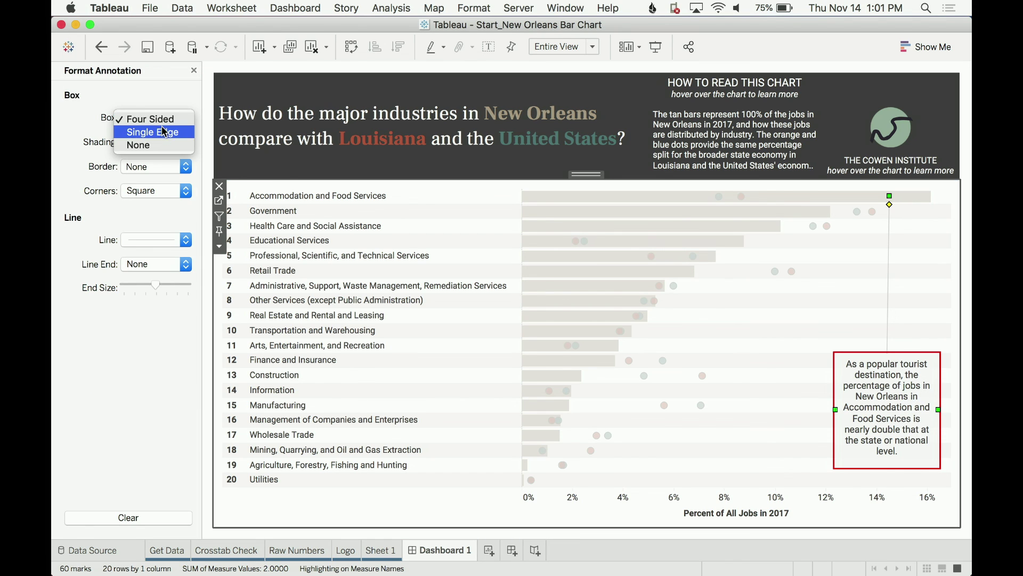
left_click(161, 126)
left_click(152, 167)
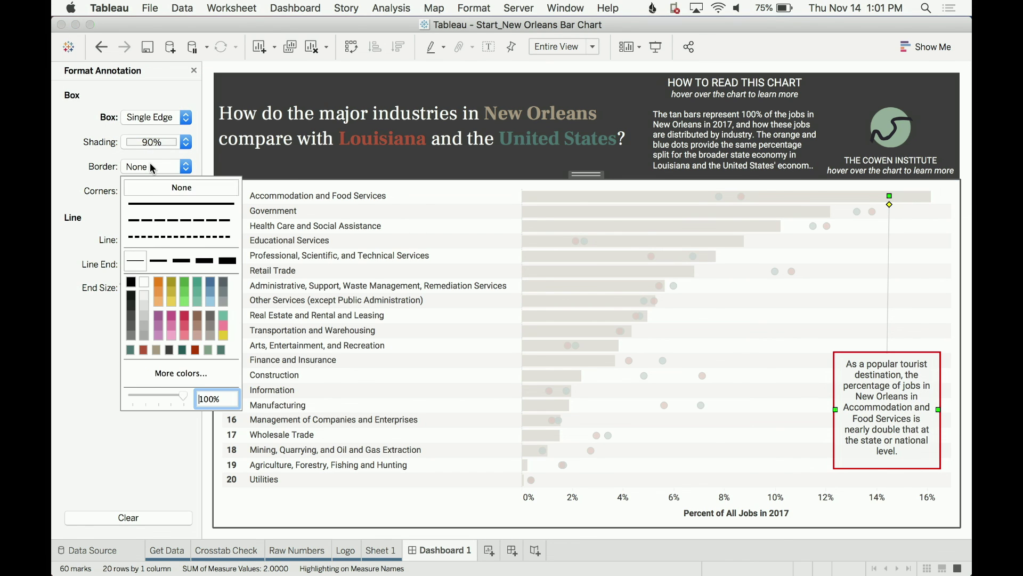
left_click(159, 260)
left_click(170, 351)
left_click(90, 223)
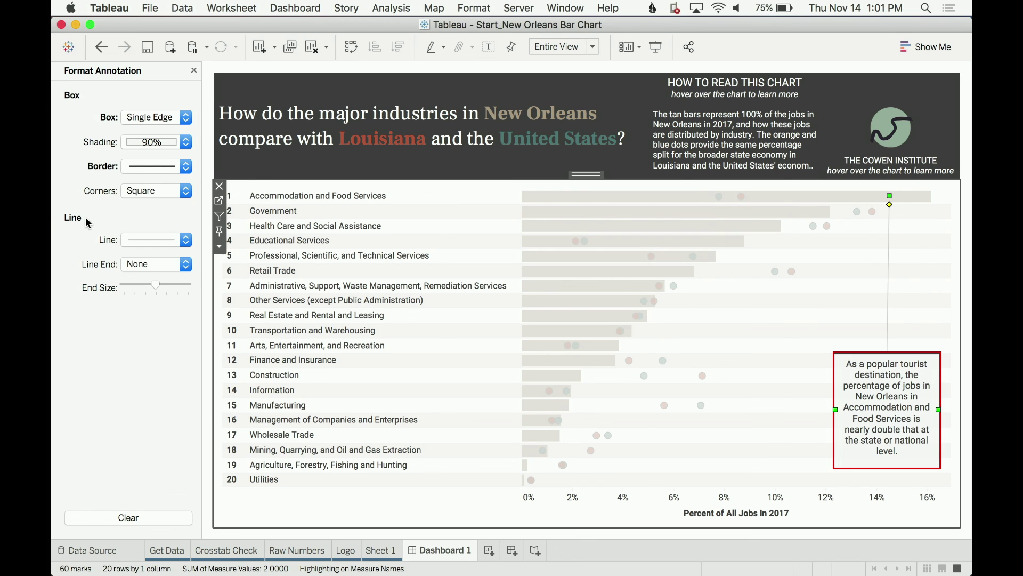
Step: Shade the annotation box with the light green sampled from the logo at 40% opacity, then close the formatting and deselect it
left_click(153, 142)
left_click(185, 272)
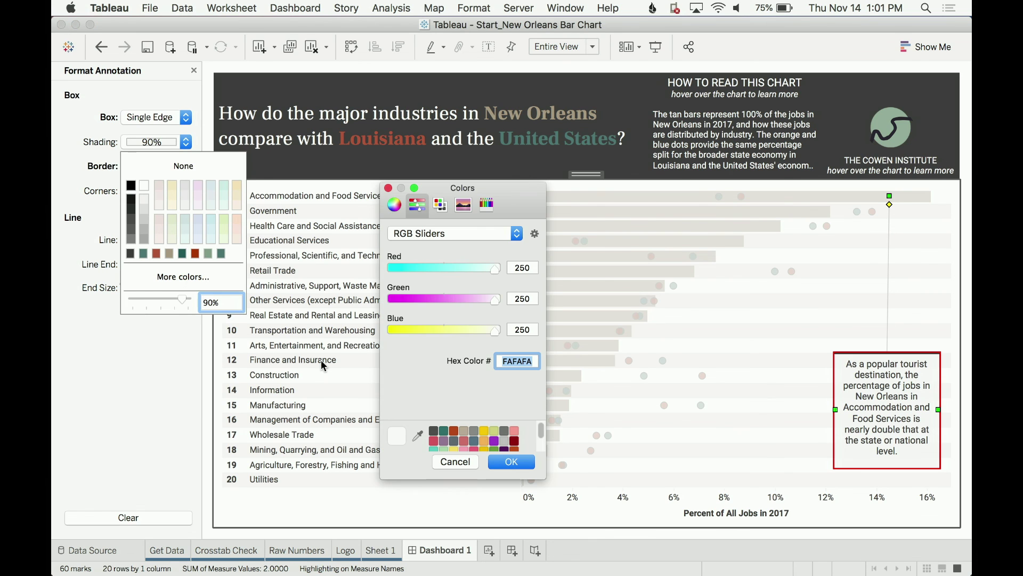
left_click(417, 436)
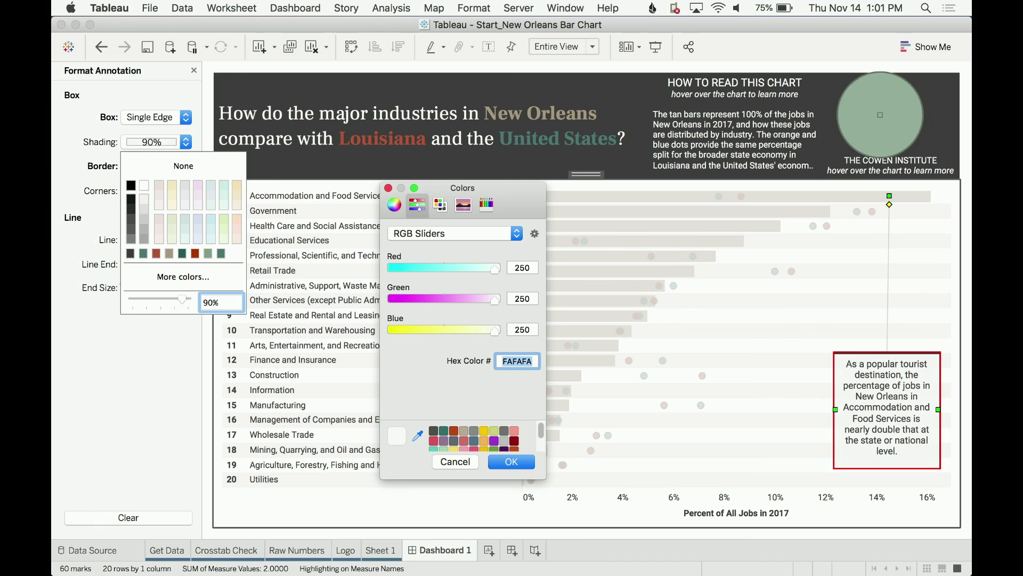
left_click(880, 115)
left_click(512, 461)
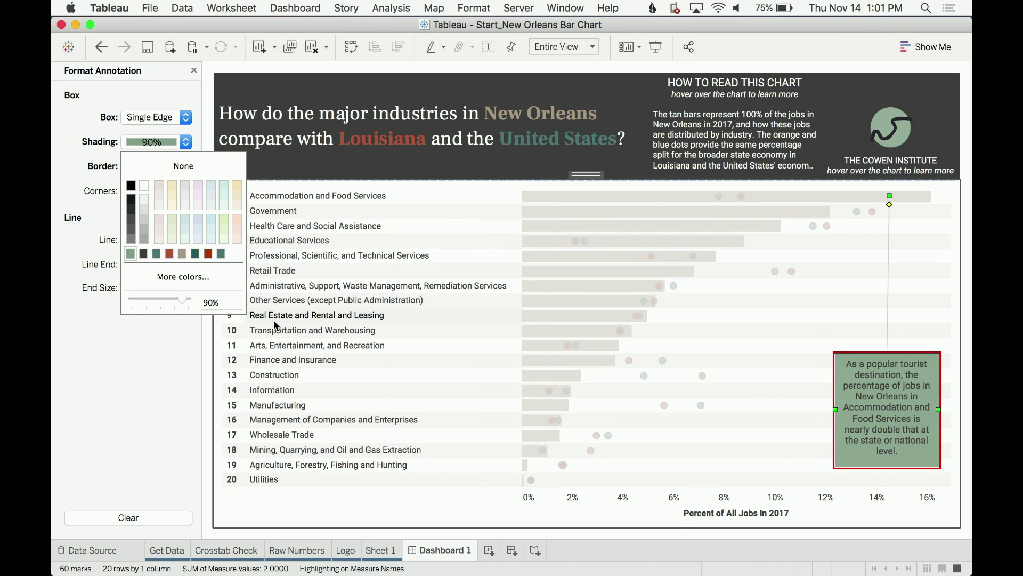
double_click(214, 302)
type("40")
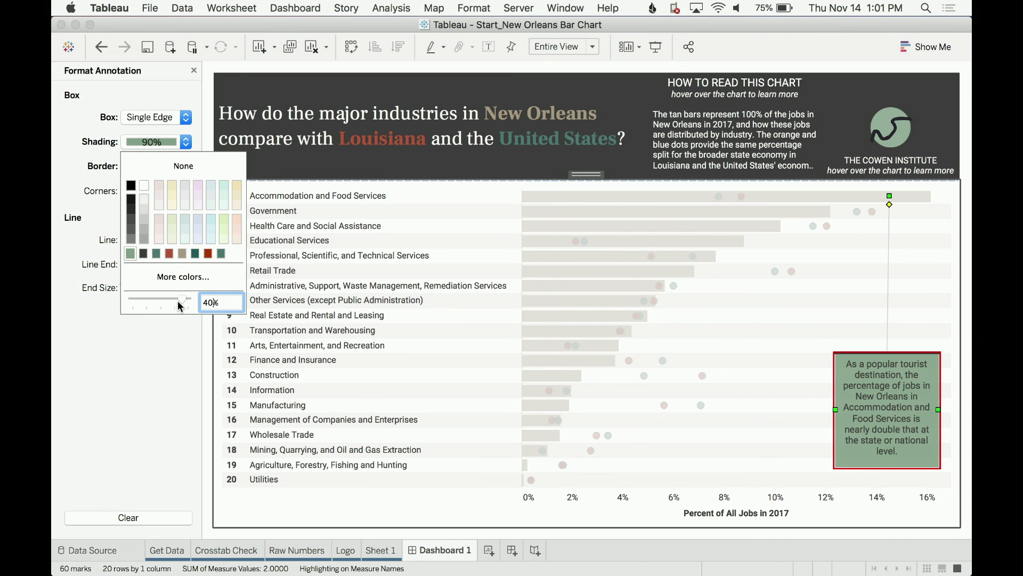
key("Return")
left_click(178, 351)
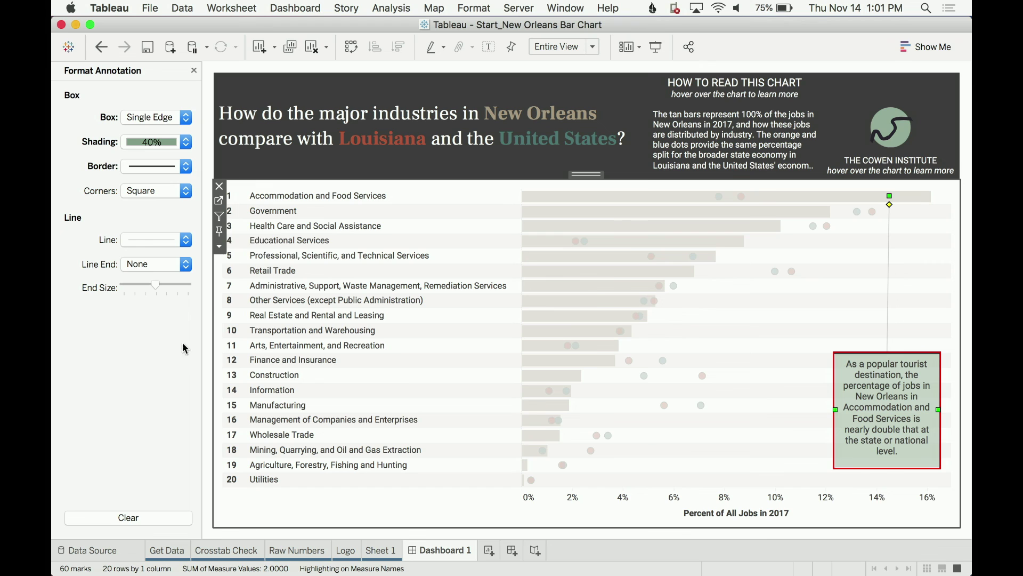
left_click(193, 70)
left_click(772, 362)
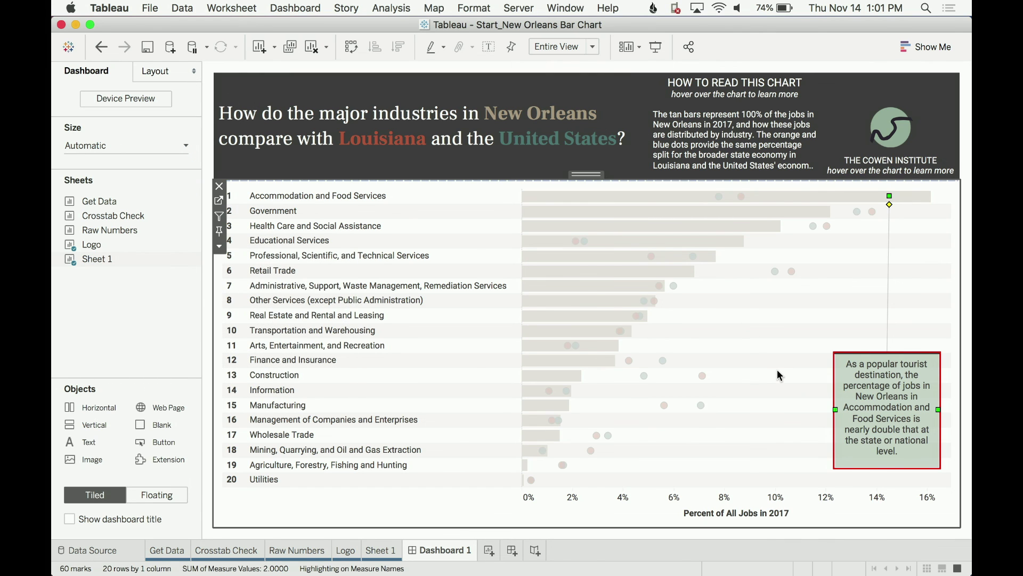
left_click(126, 360)
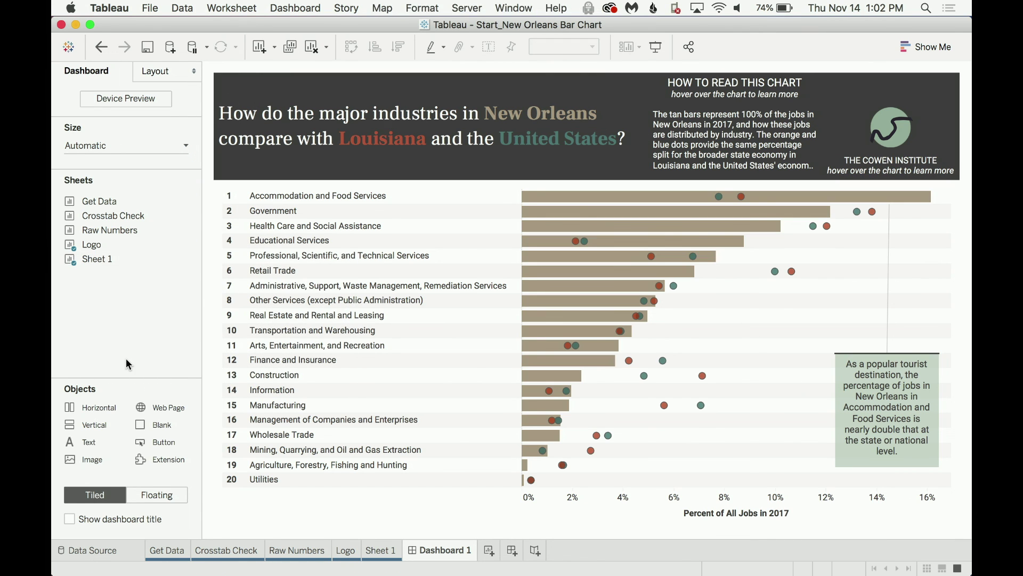